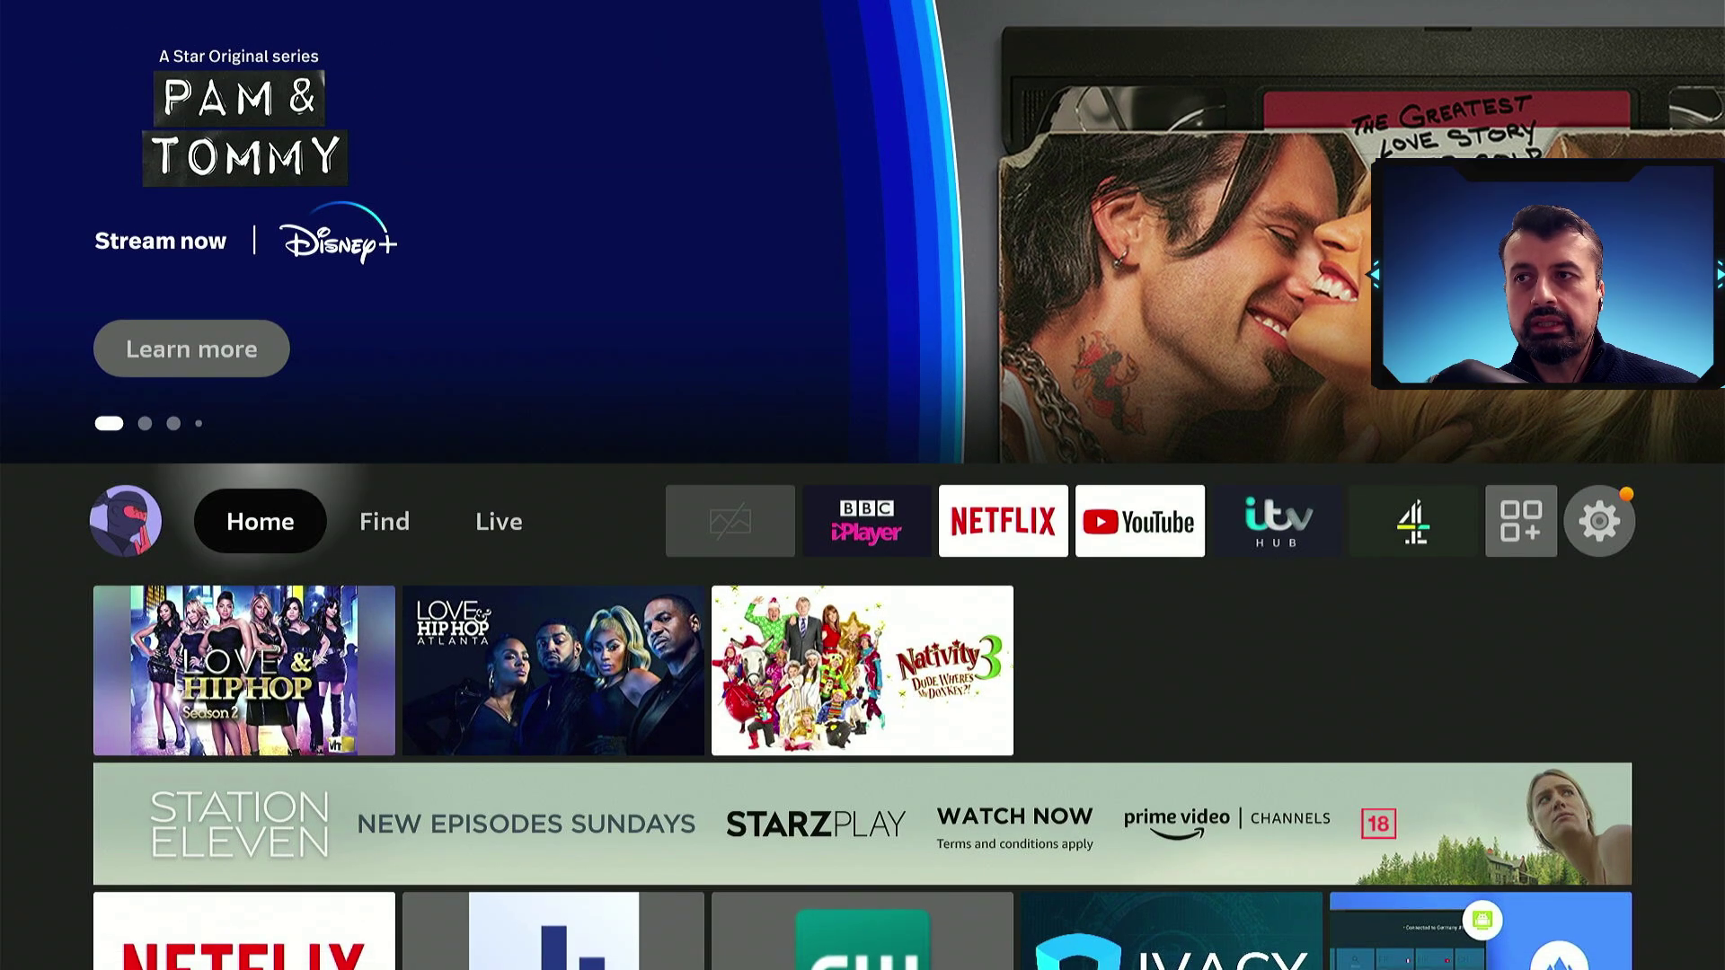
Search Find for 'Do' and select the Downloader suggestion.
left_click(384, 521)
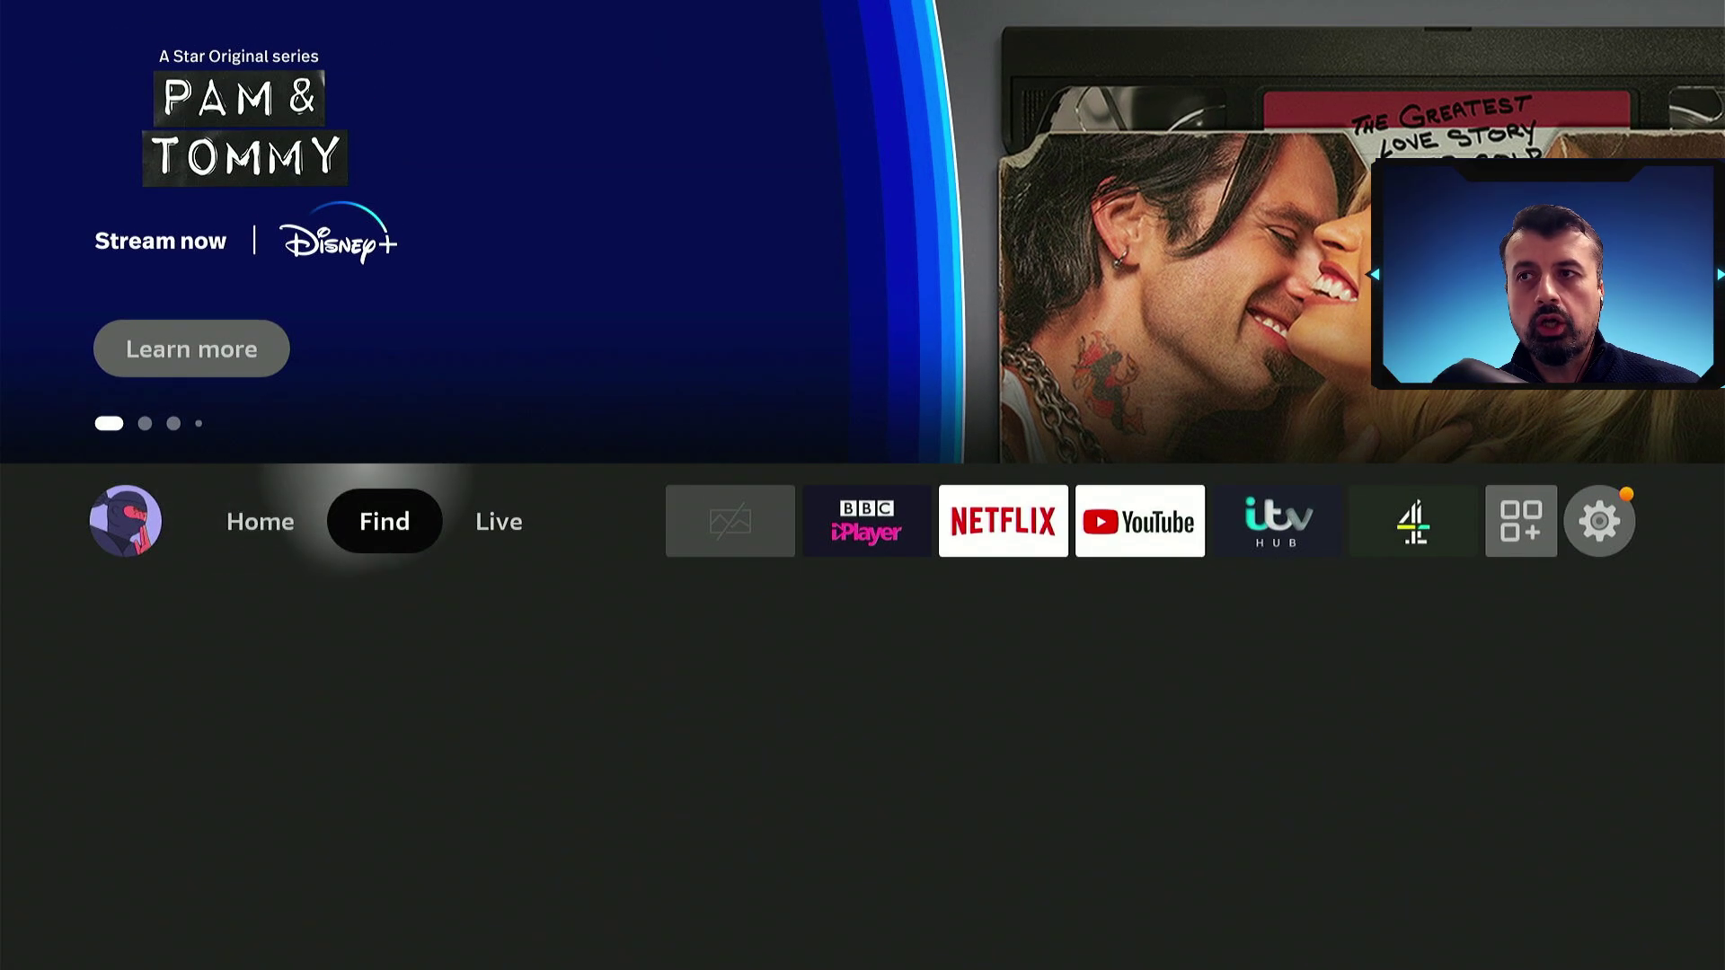
key("Down")
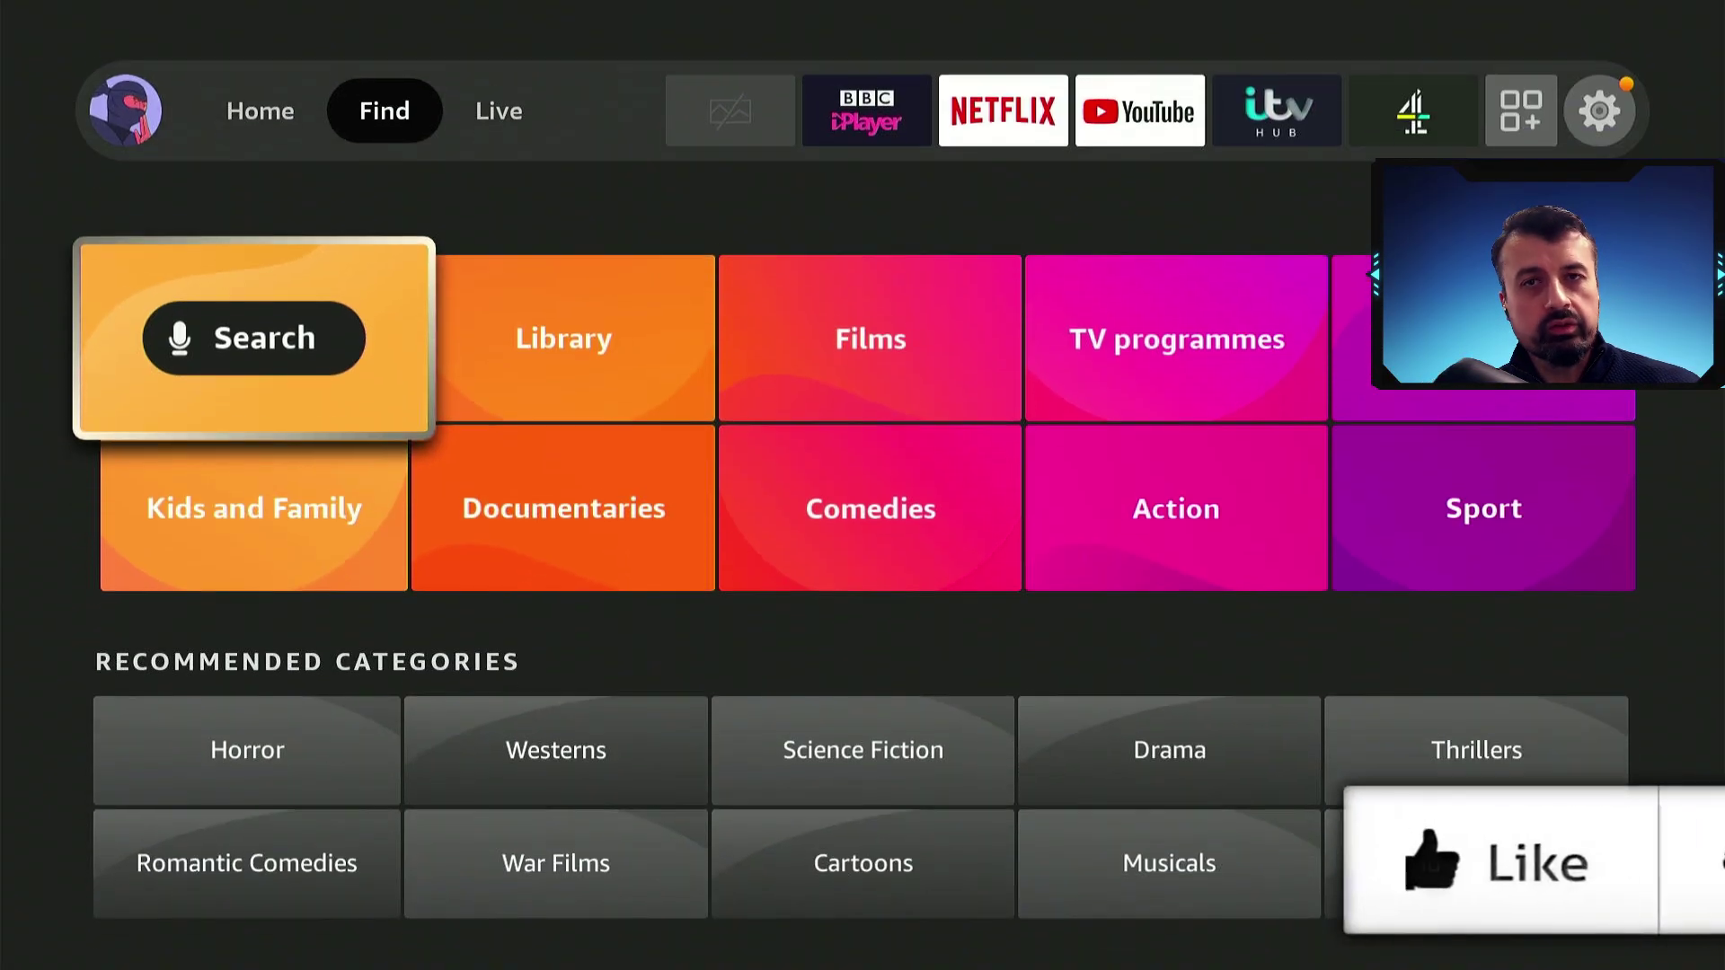
key("Return")
key("Right")
key("Right")
key("Right")
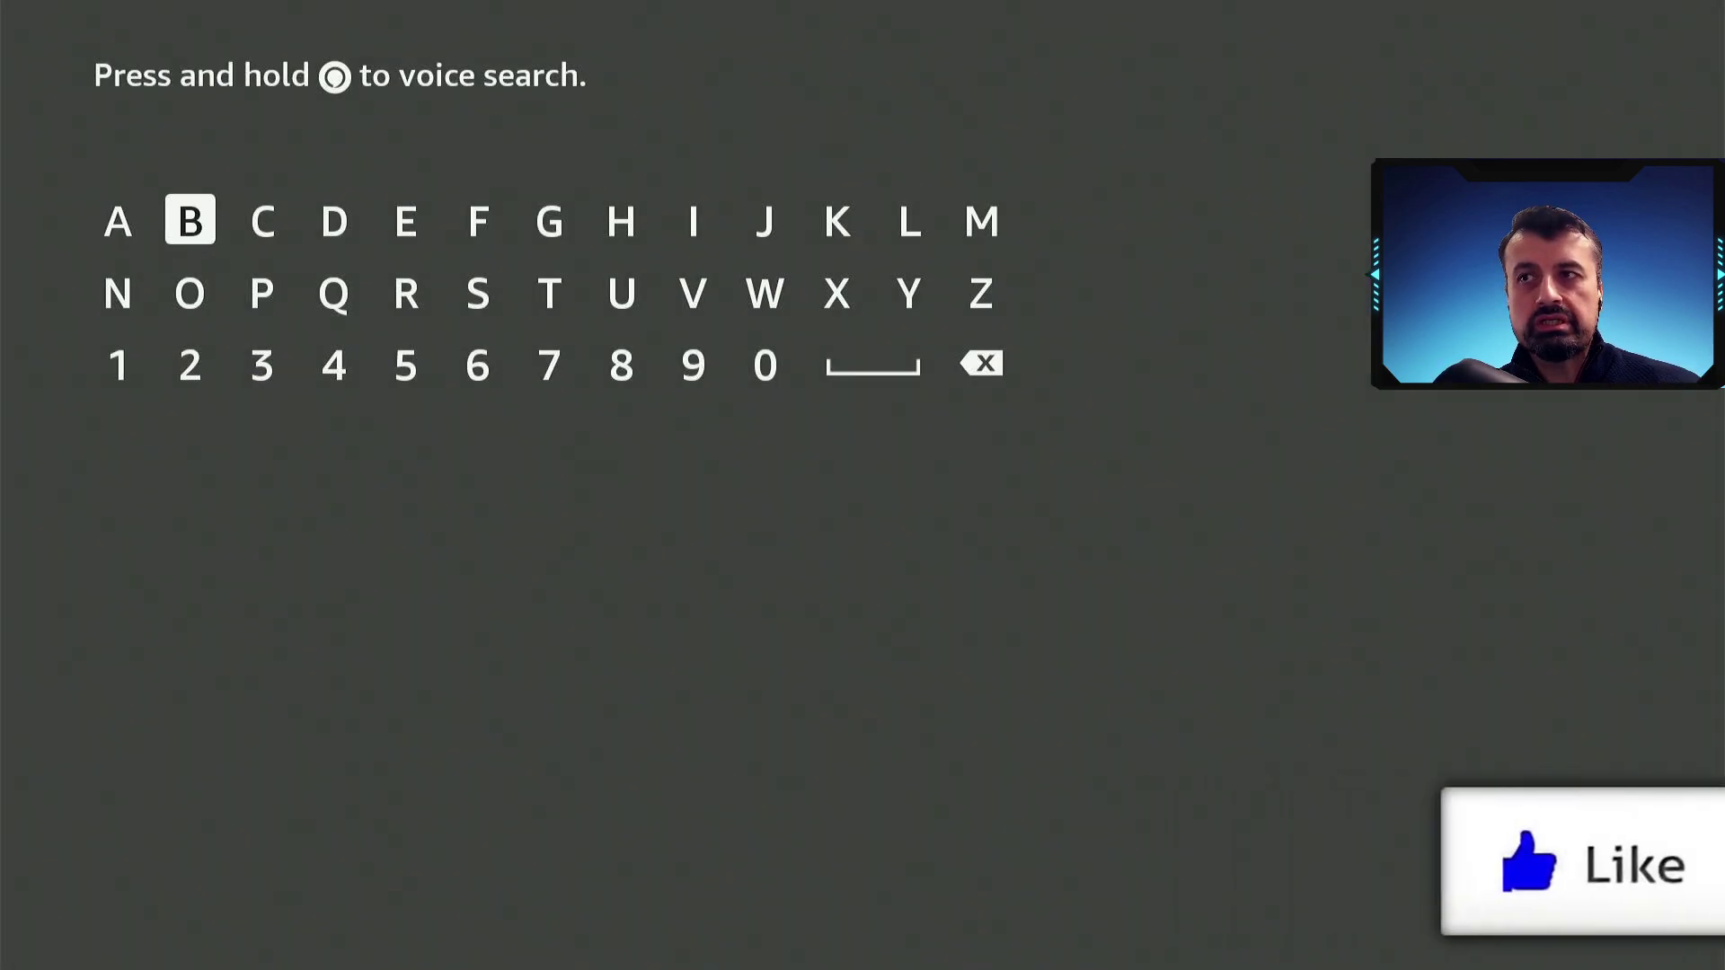
key("Return")
key("Down")
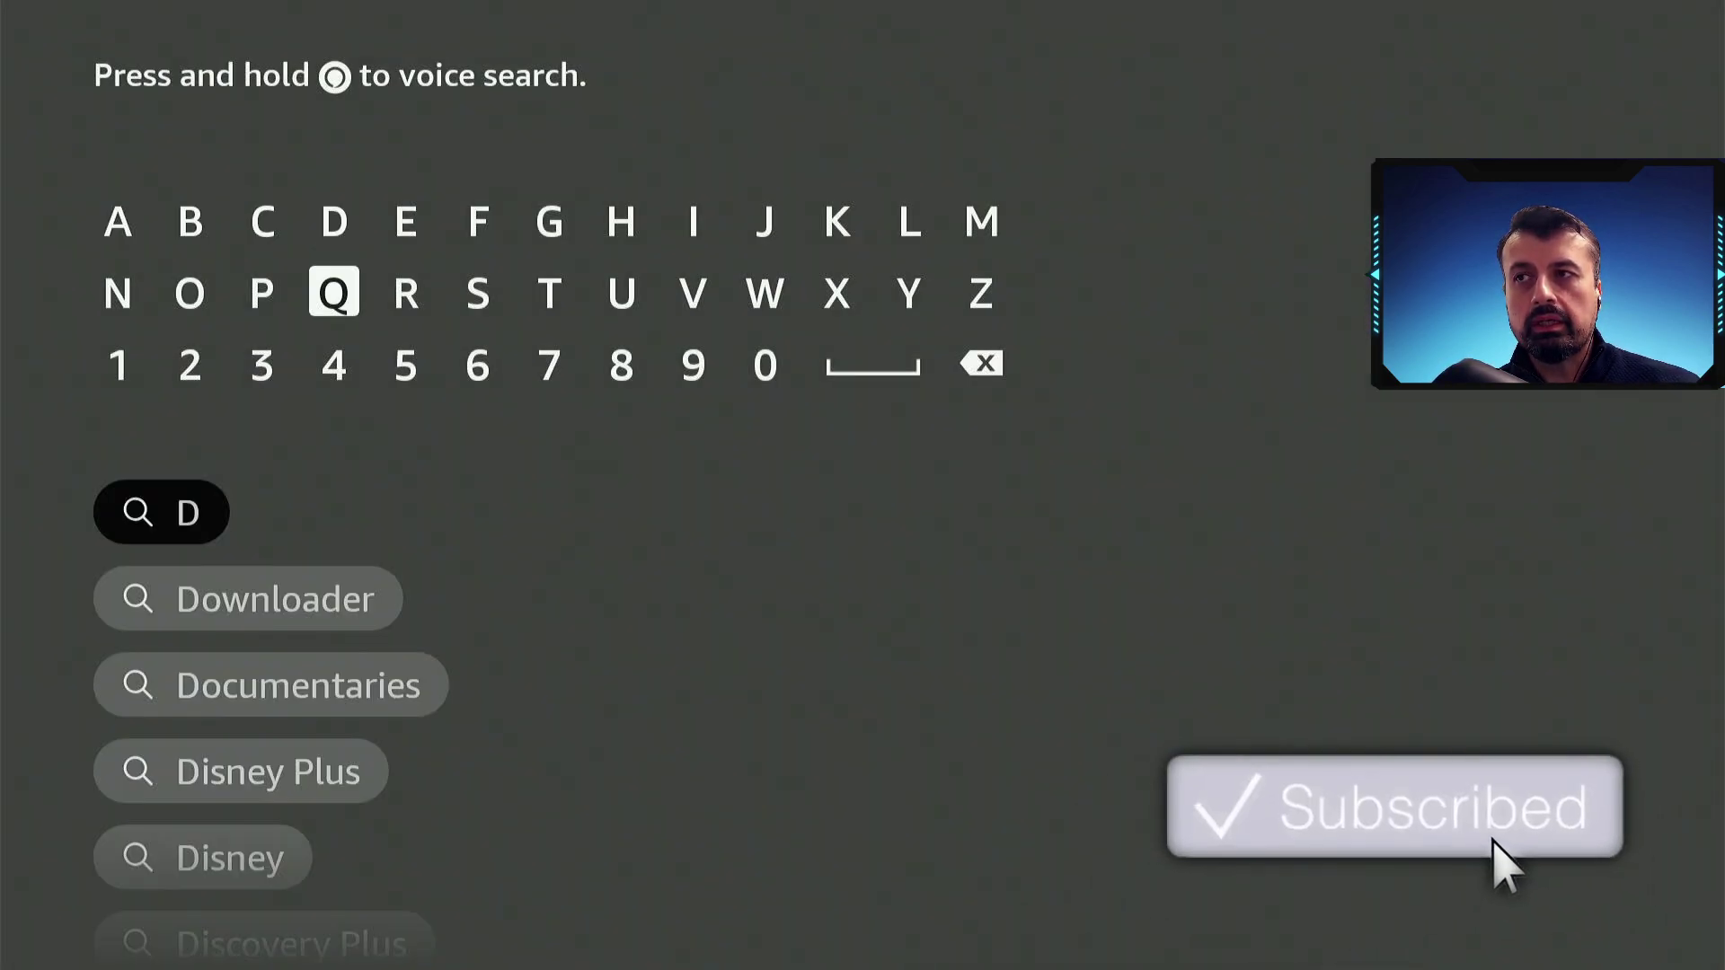
key("Left")
key("Left")
key("Return")
key("Right")
key("Down")
key("Down")
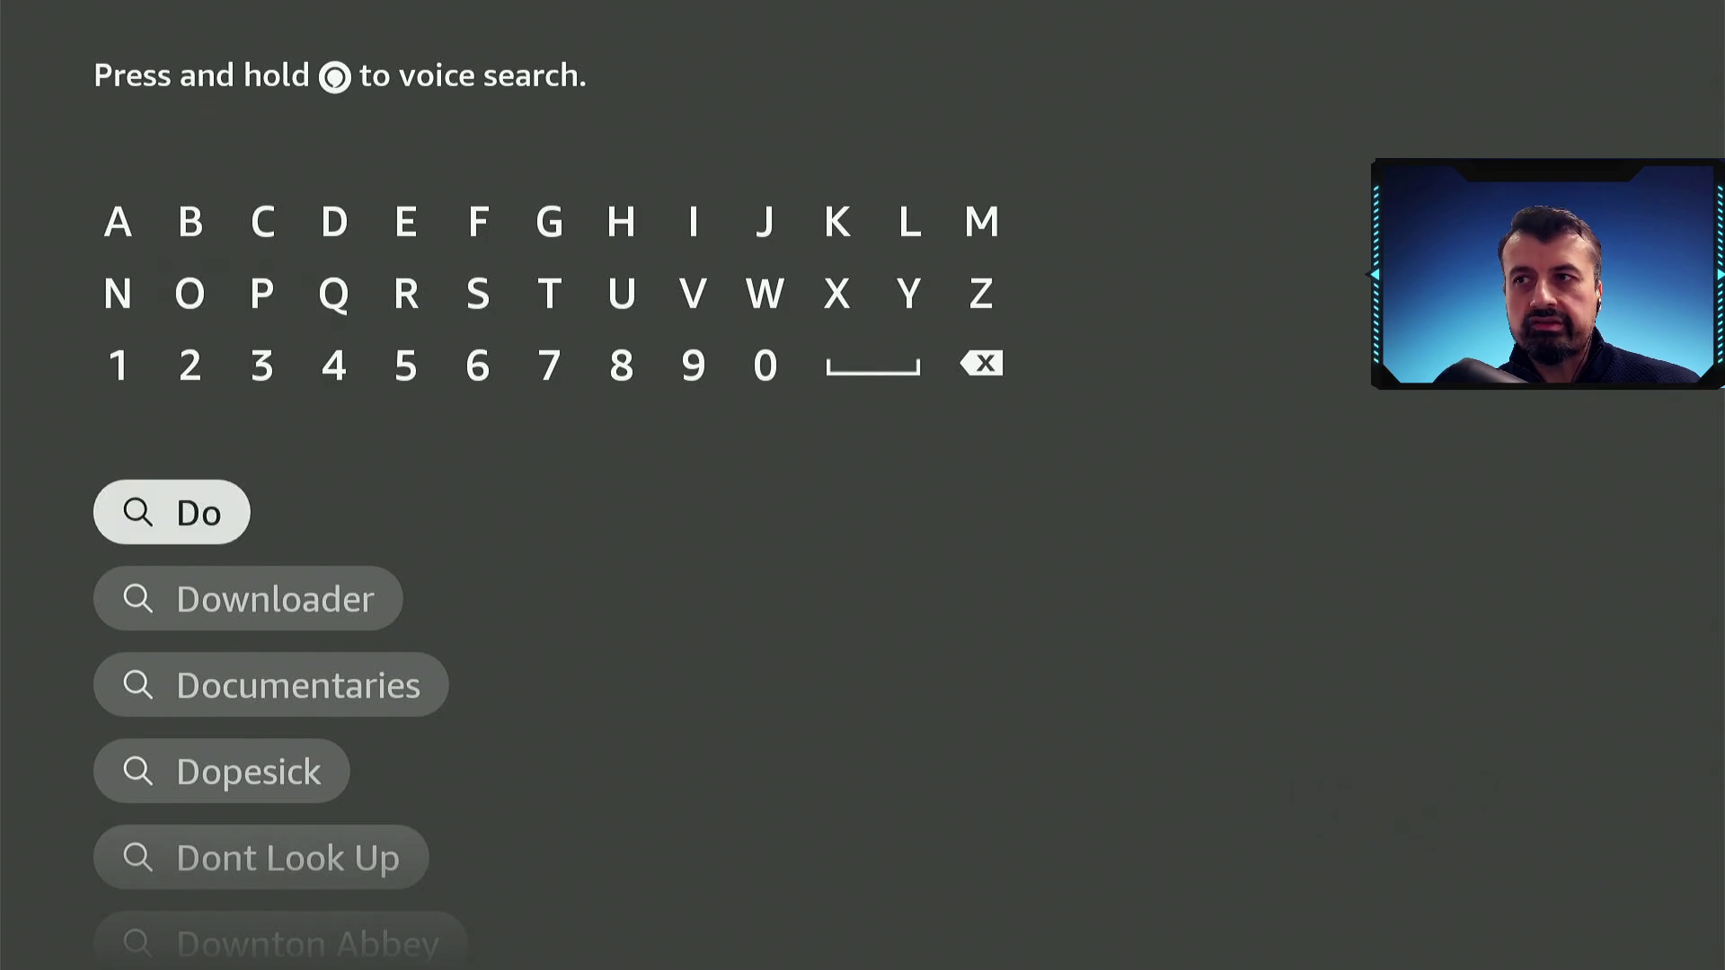
key("Return")
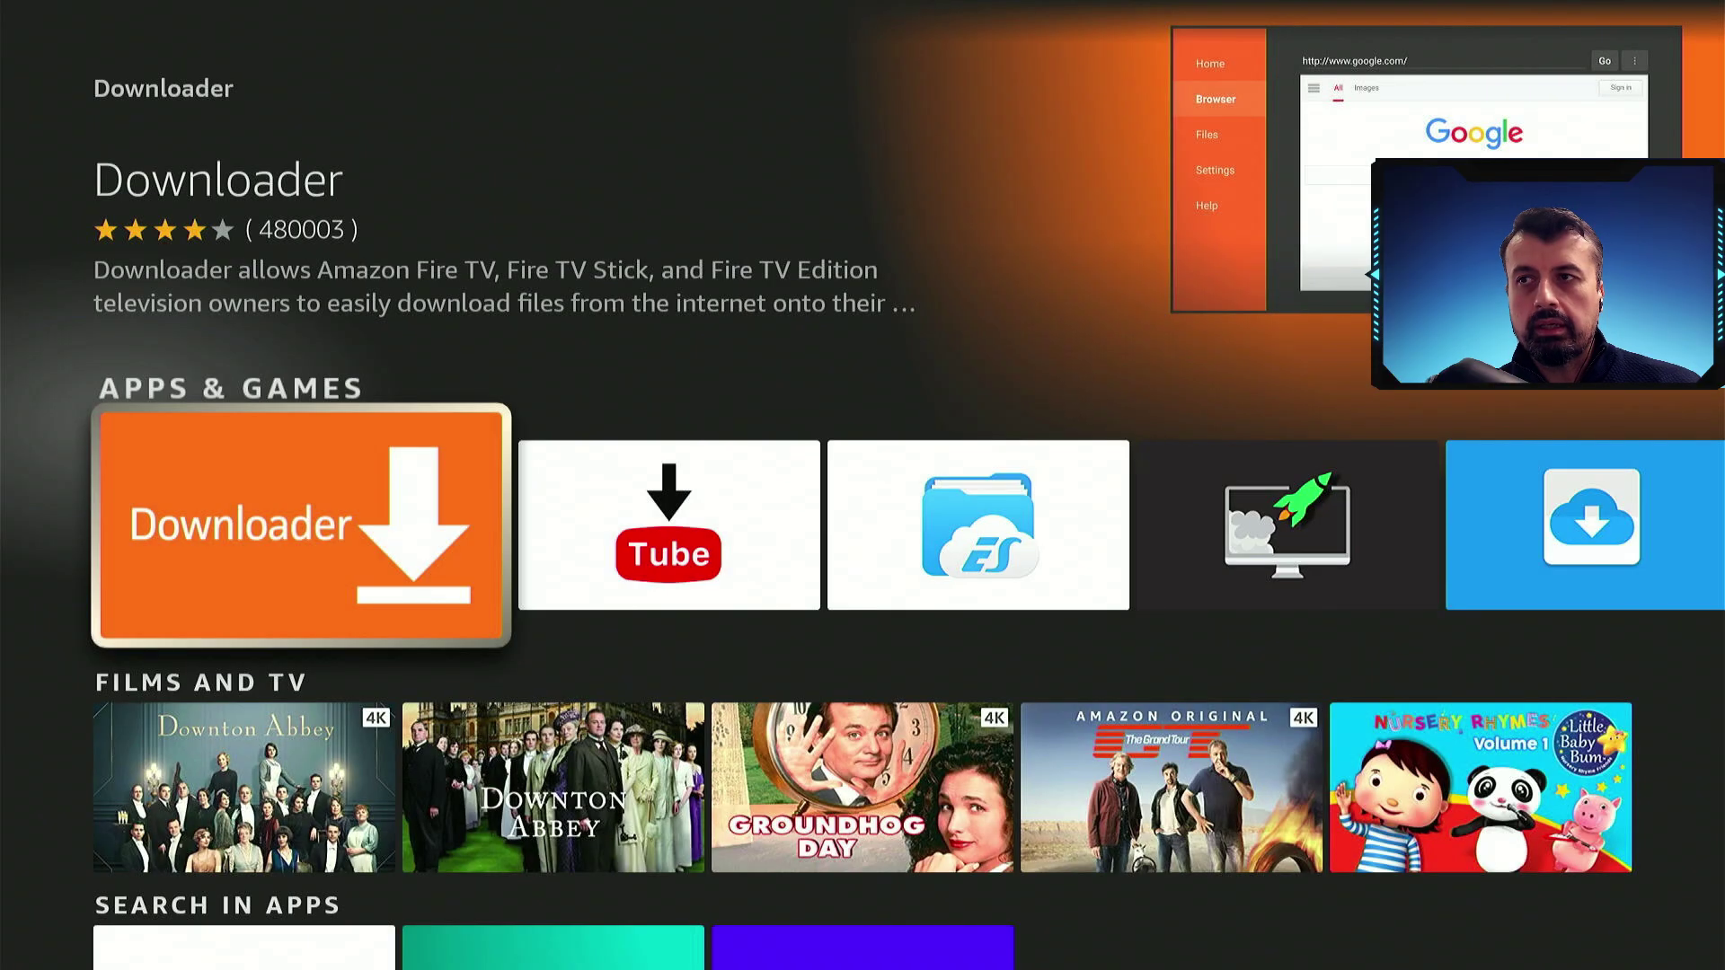
Install Downloader from its details page and return to the home screen.
key("Return")
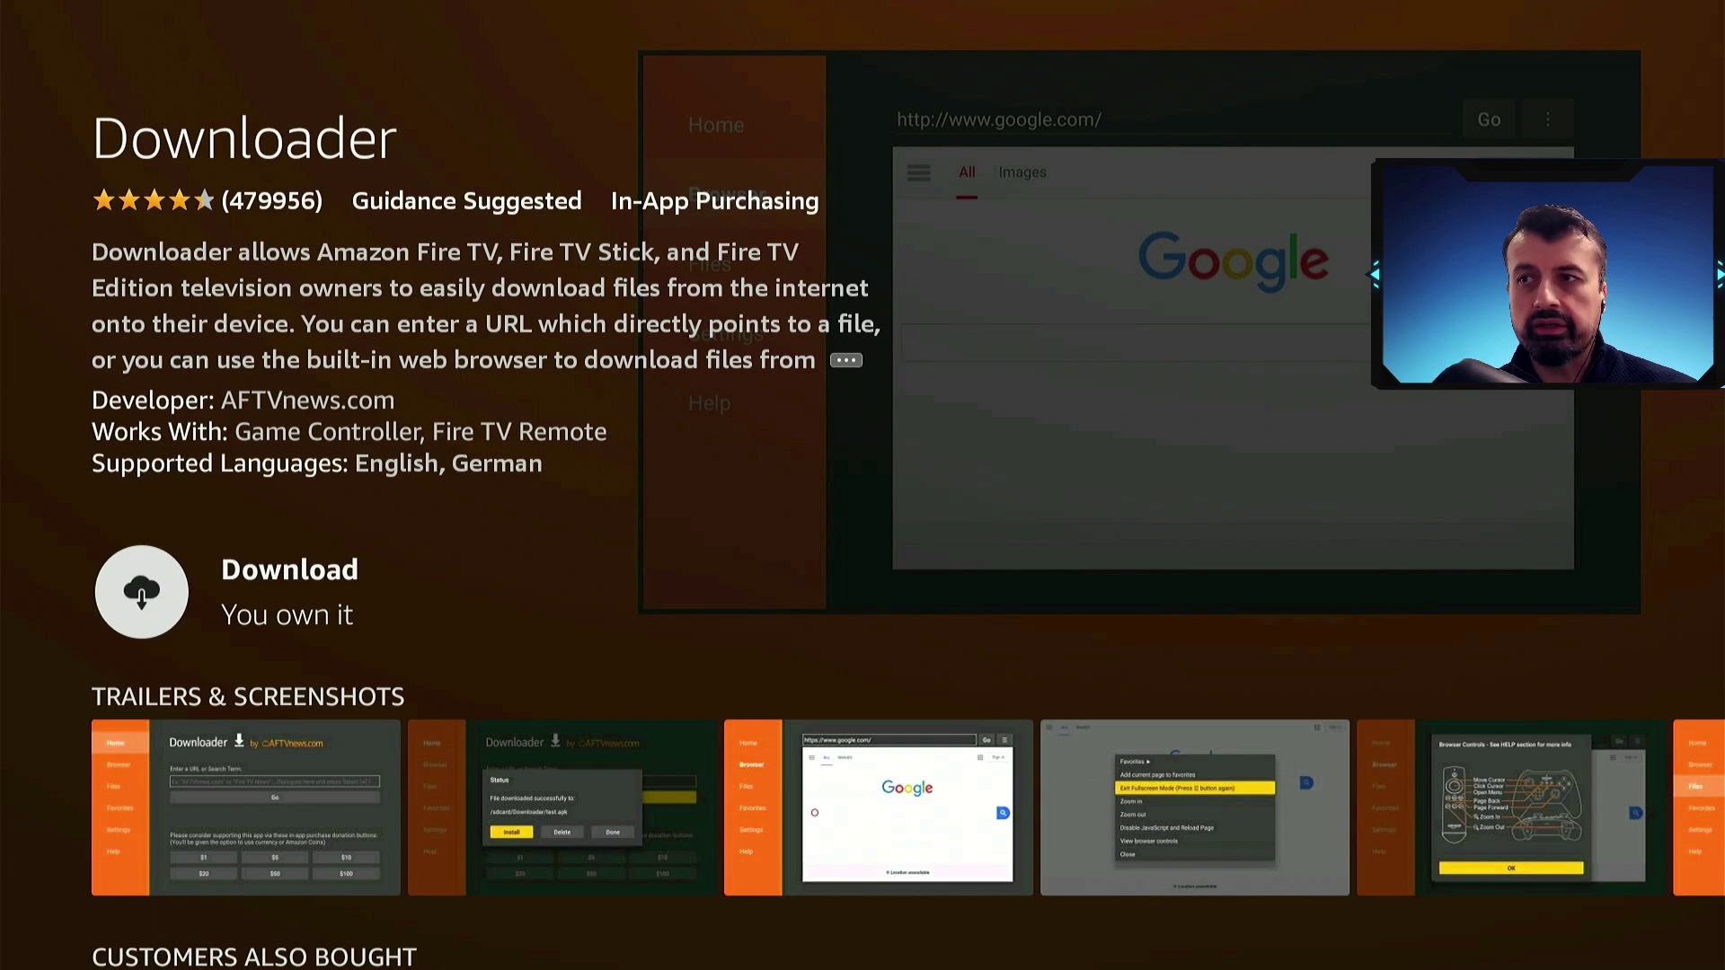
key("Return")
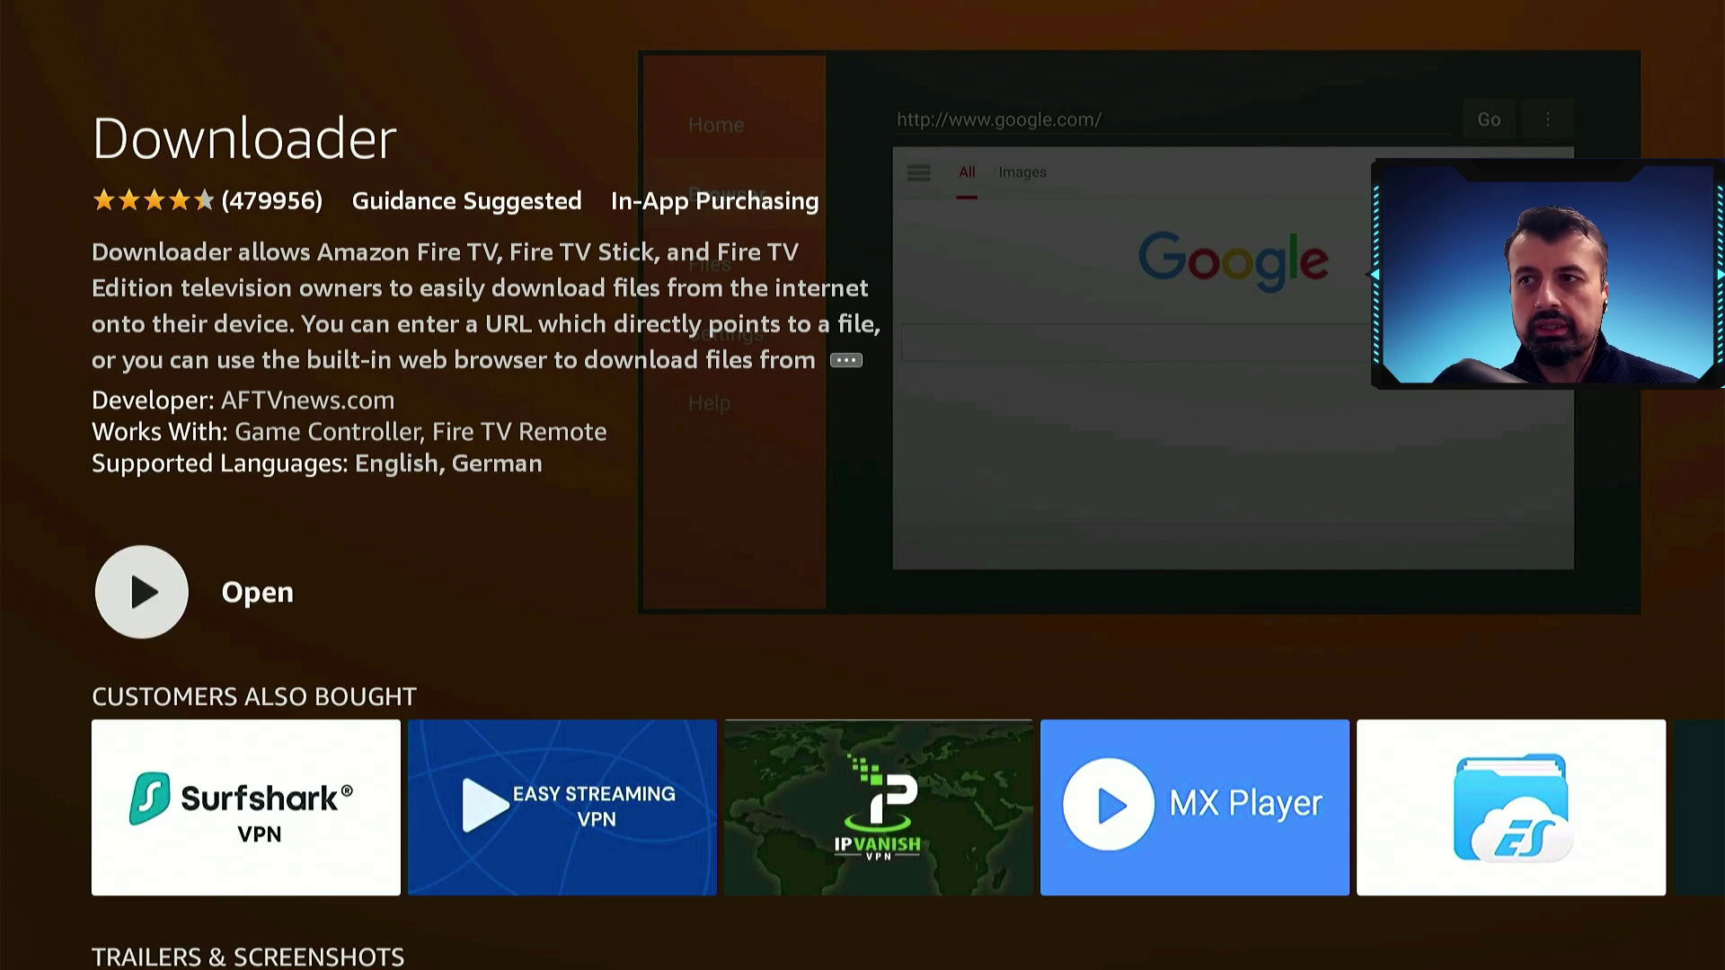
key("Home")
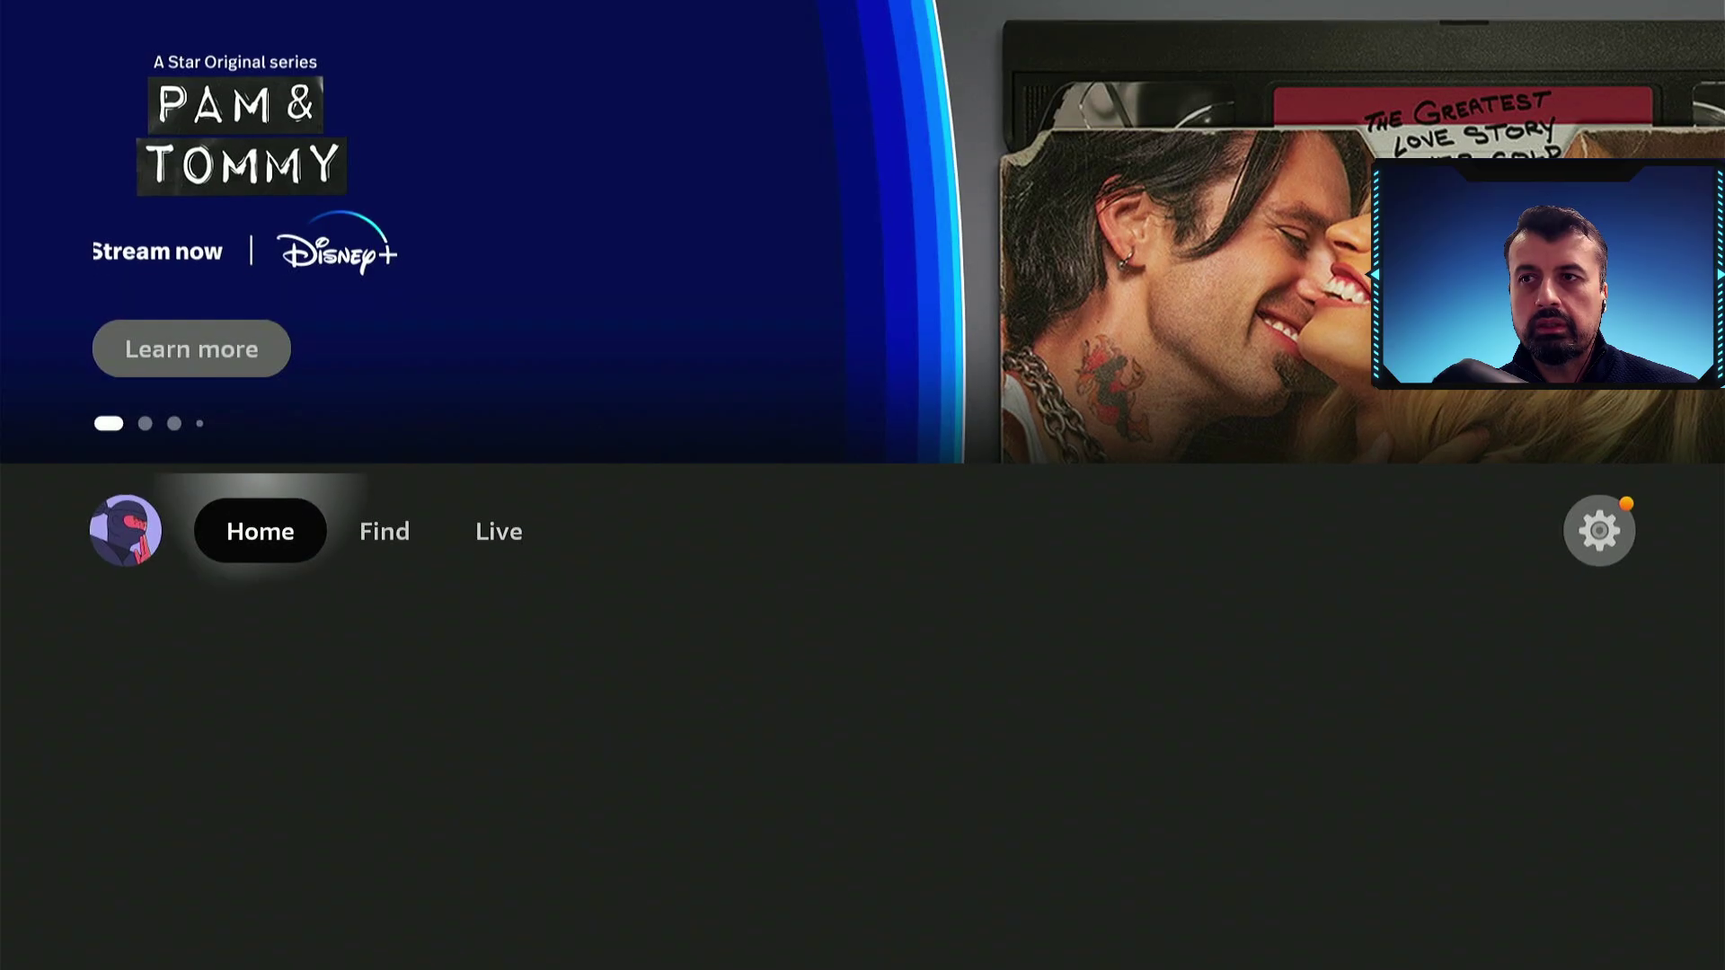
Switch Downloader ON under My Fire TV > Developer Options > Install unknown apps.
key("Right")
key("Right")
key("Right")
key("Right")
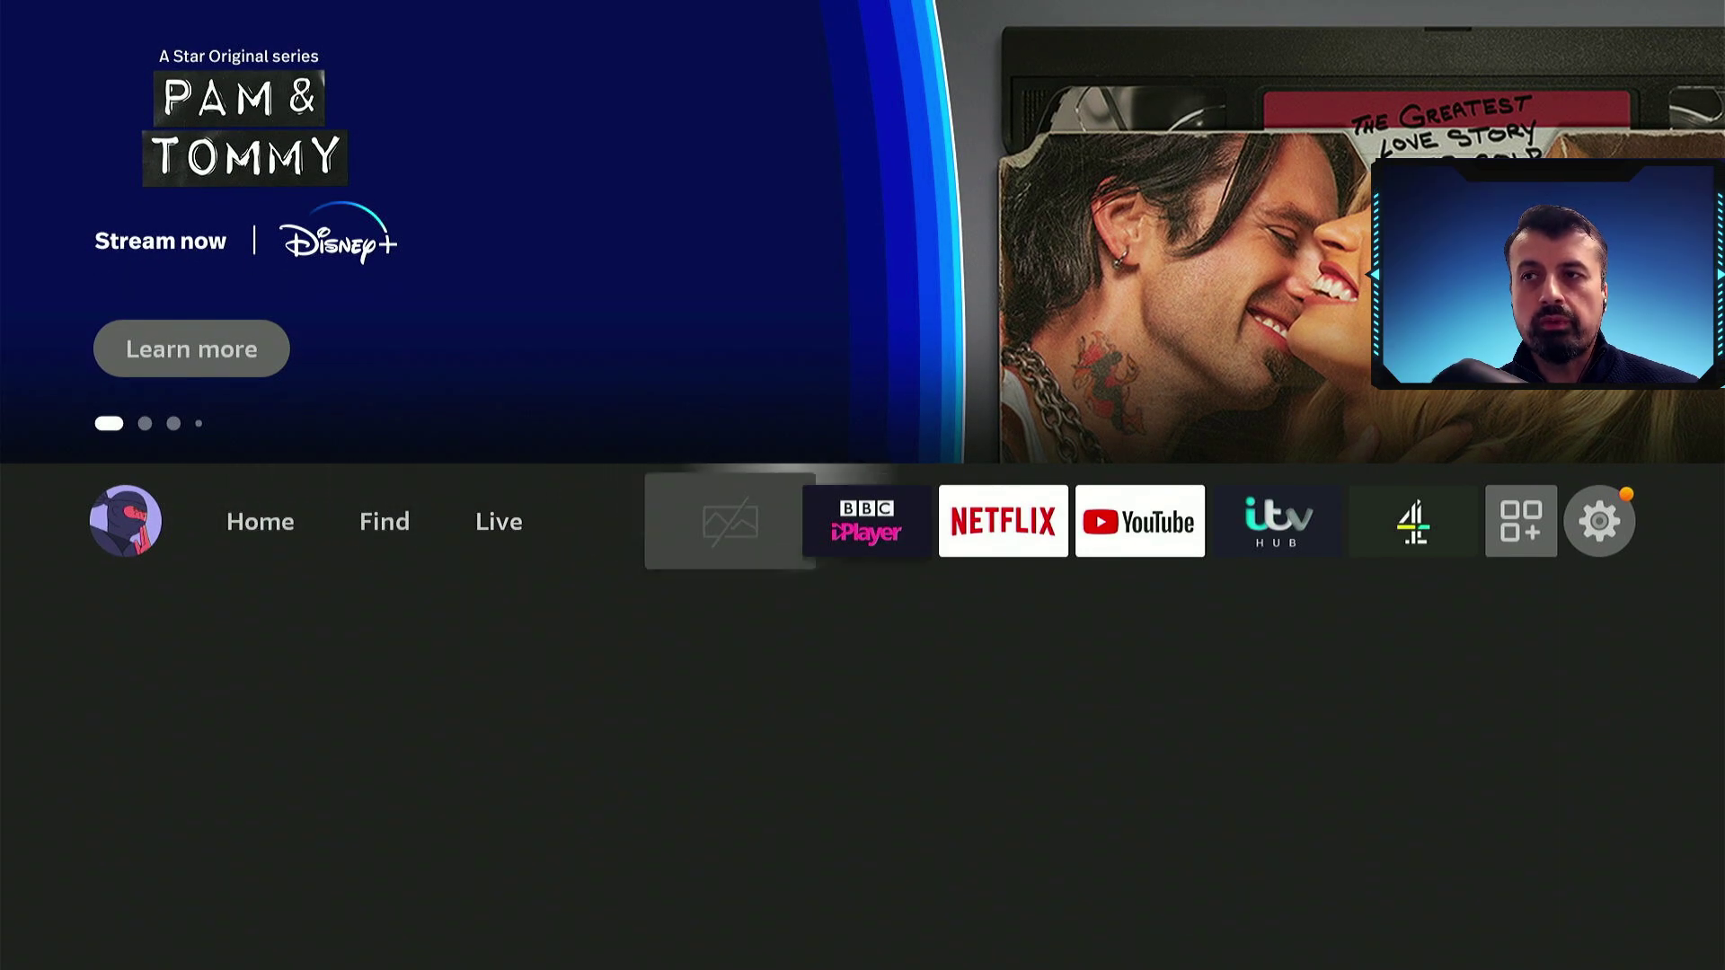
key("Right")
key("Right")
key("Right")
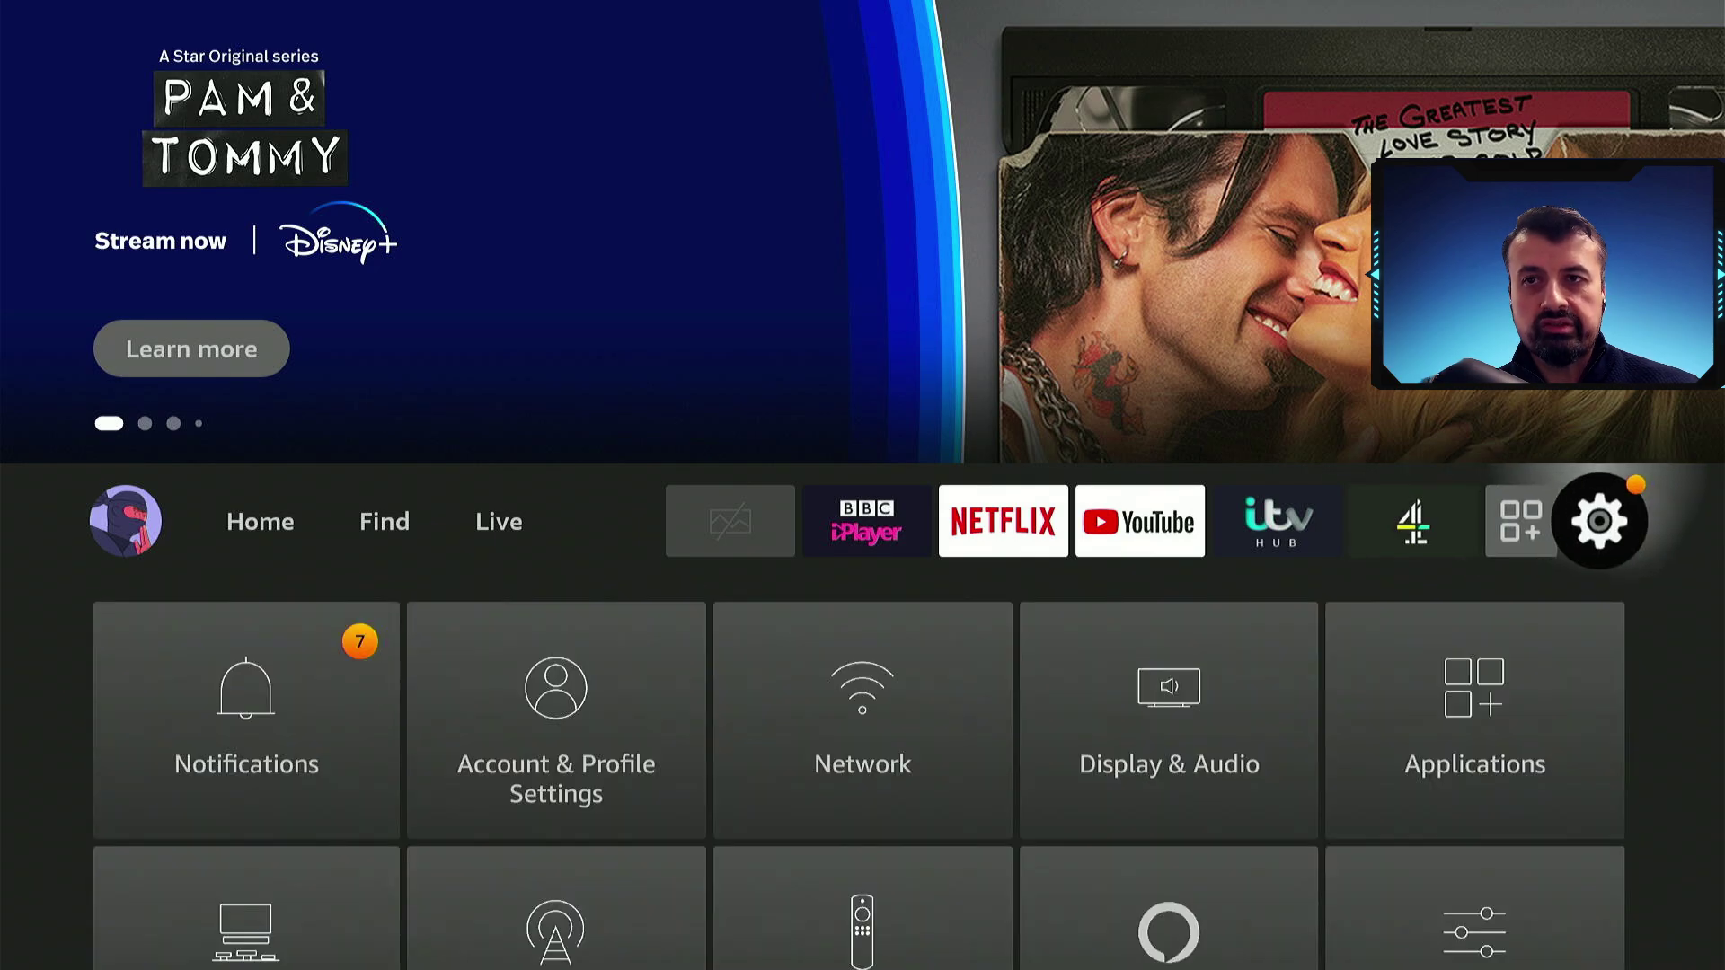
key("Down")
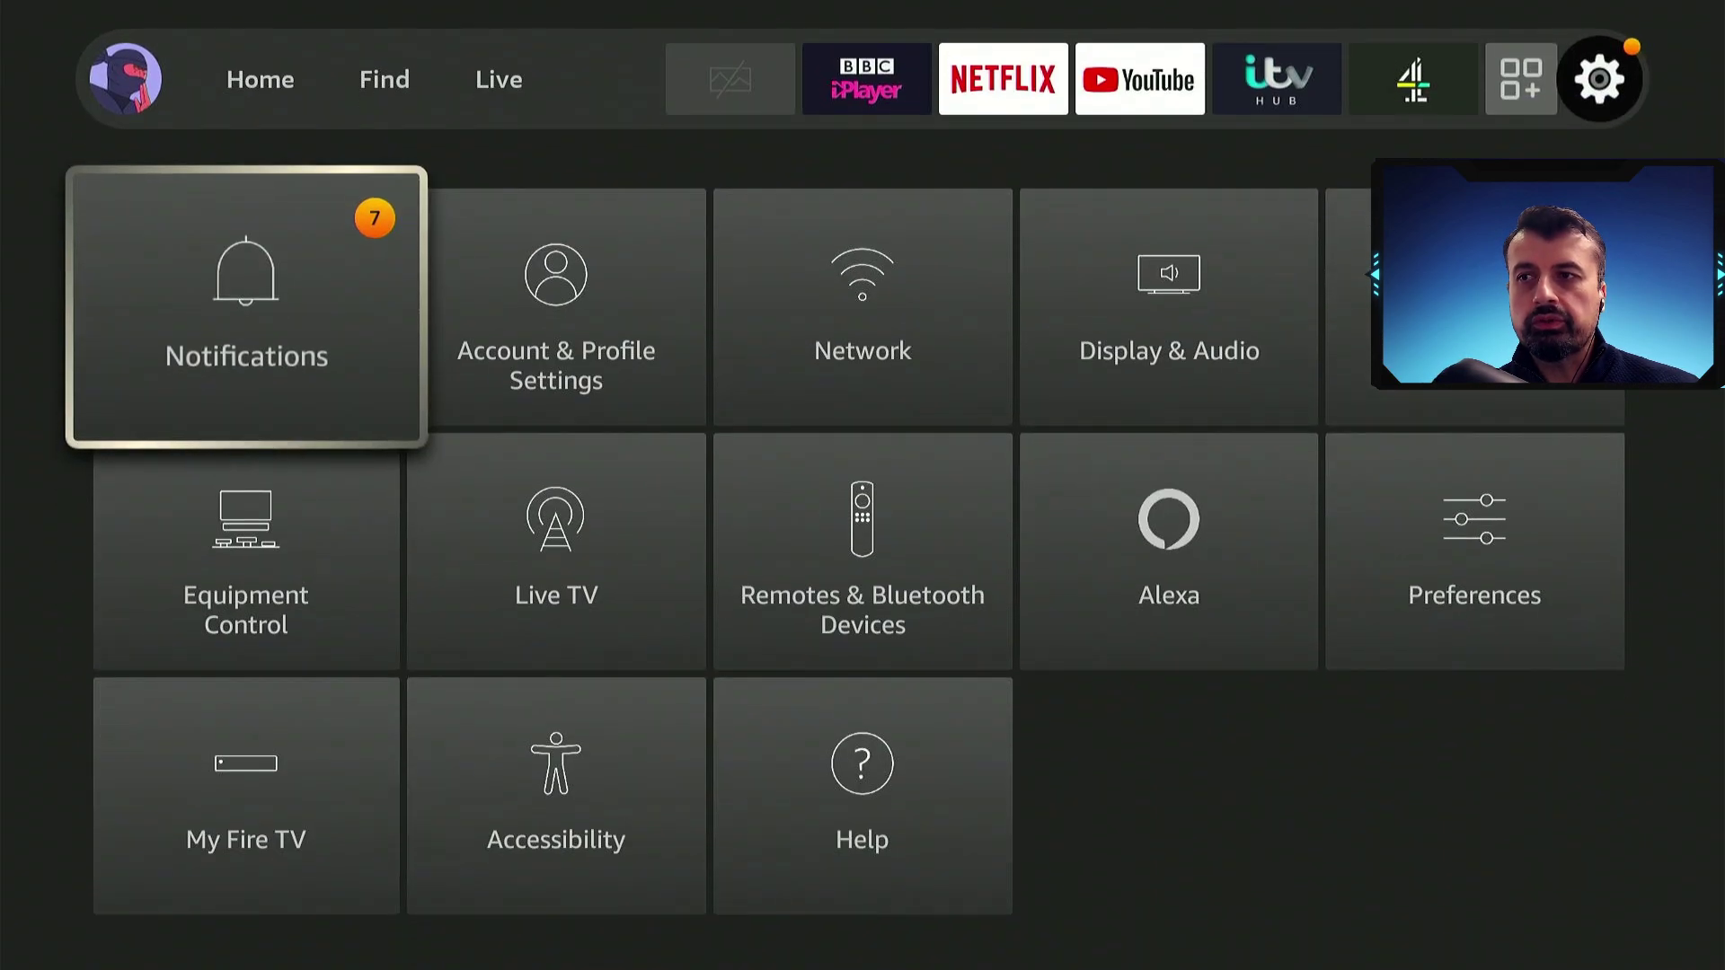
key("Down")
key("Down")
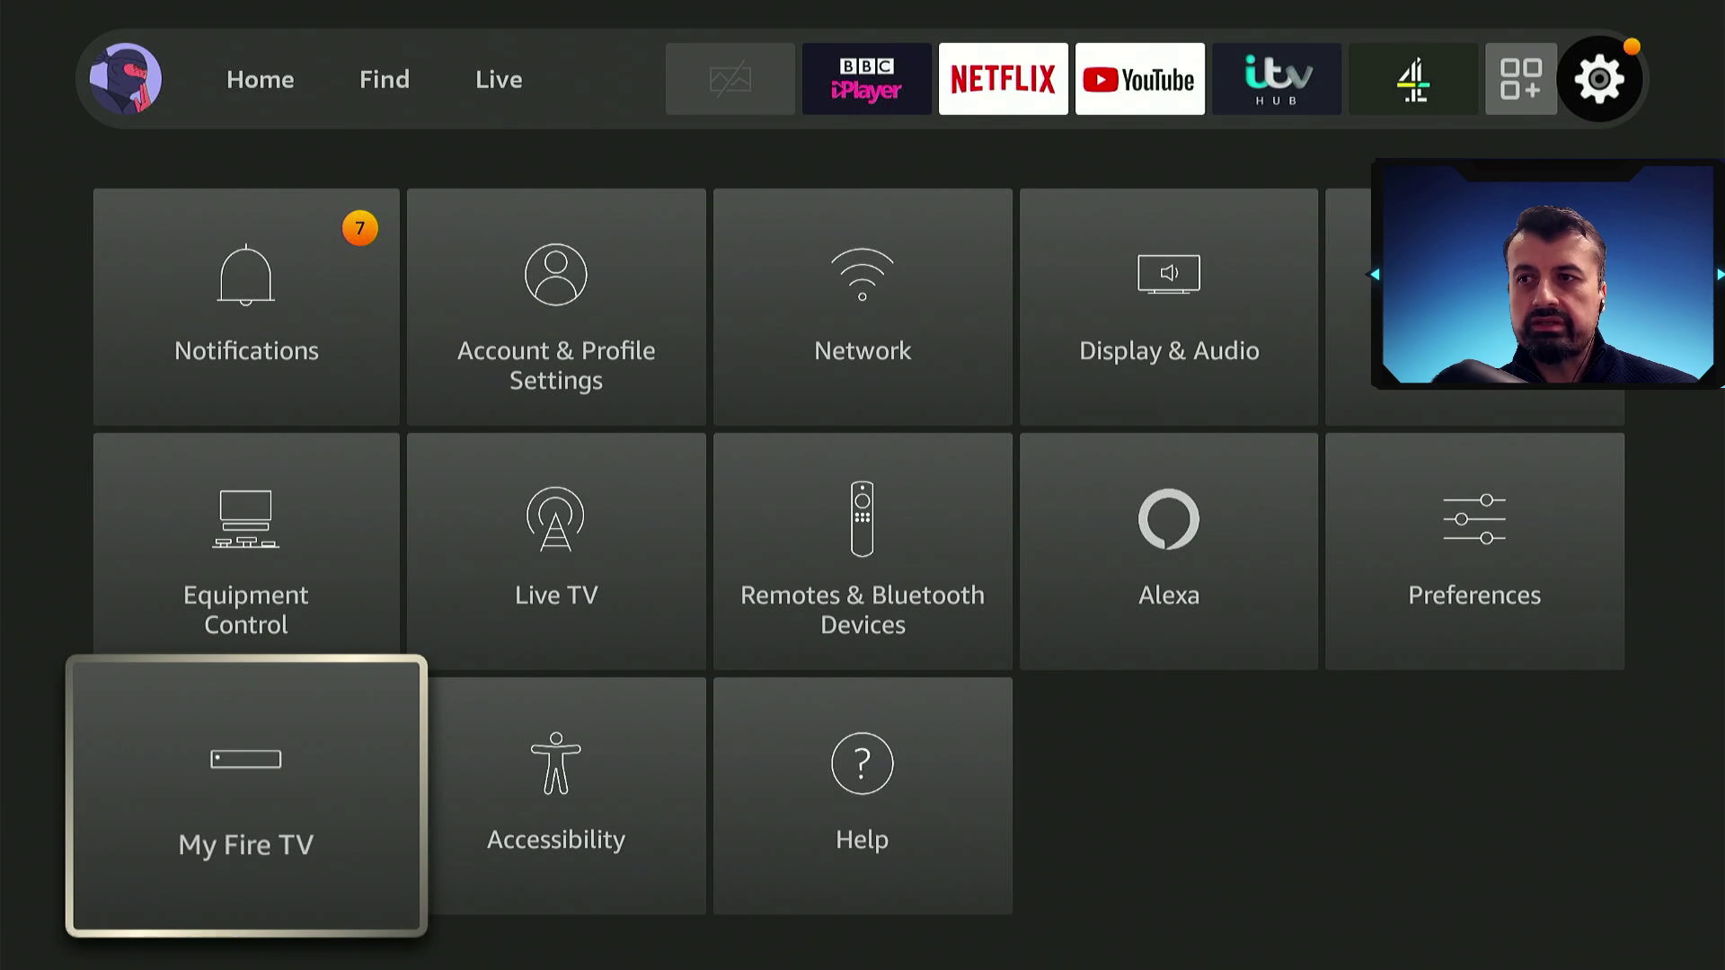
key("Return")
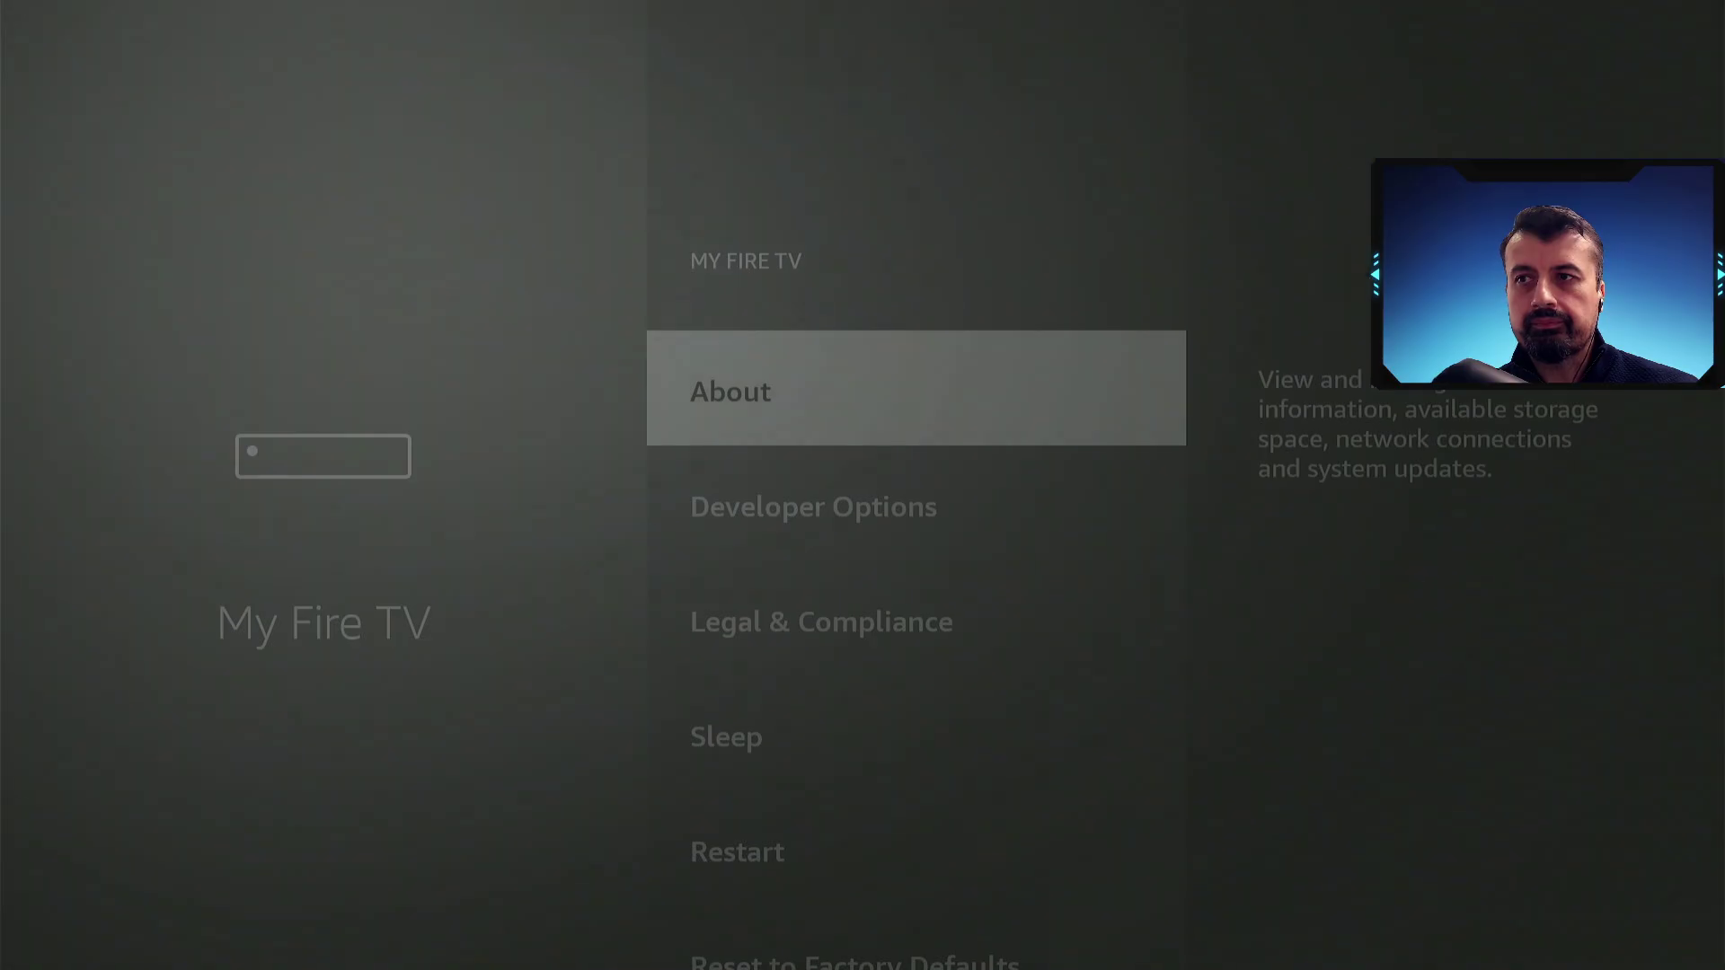
key("Down")
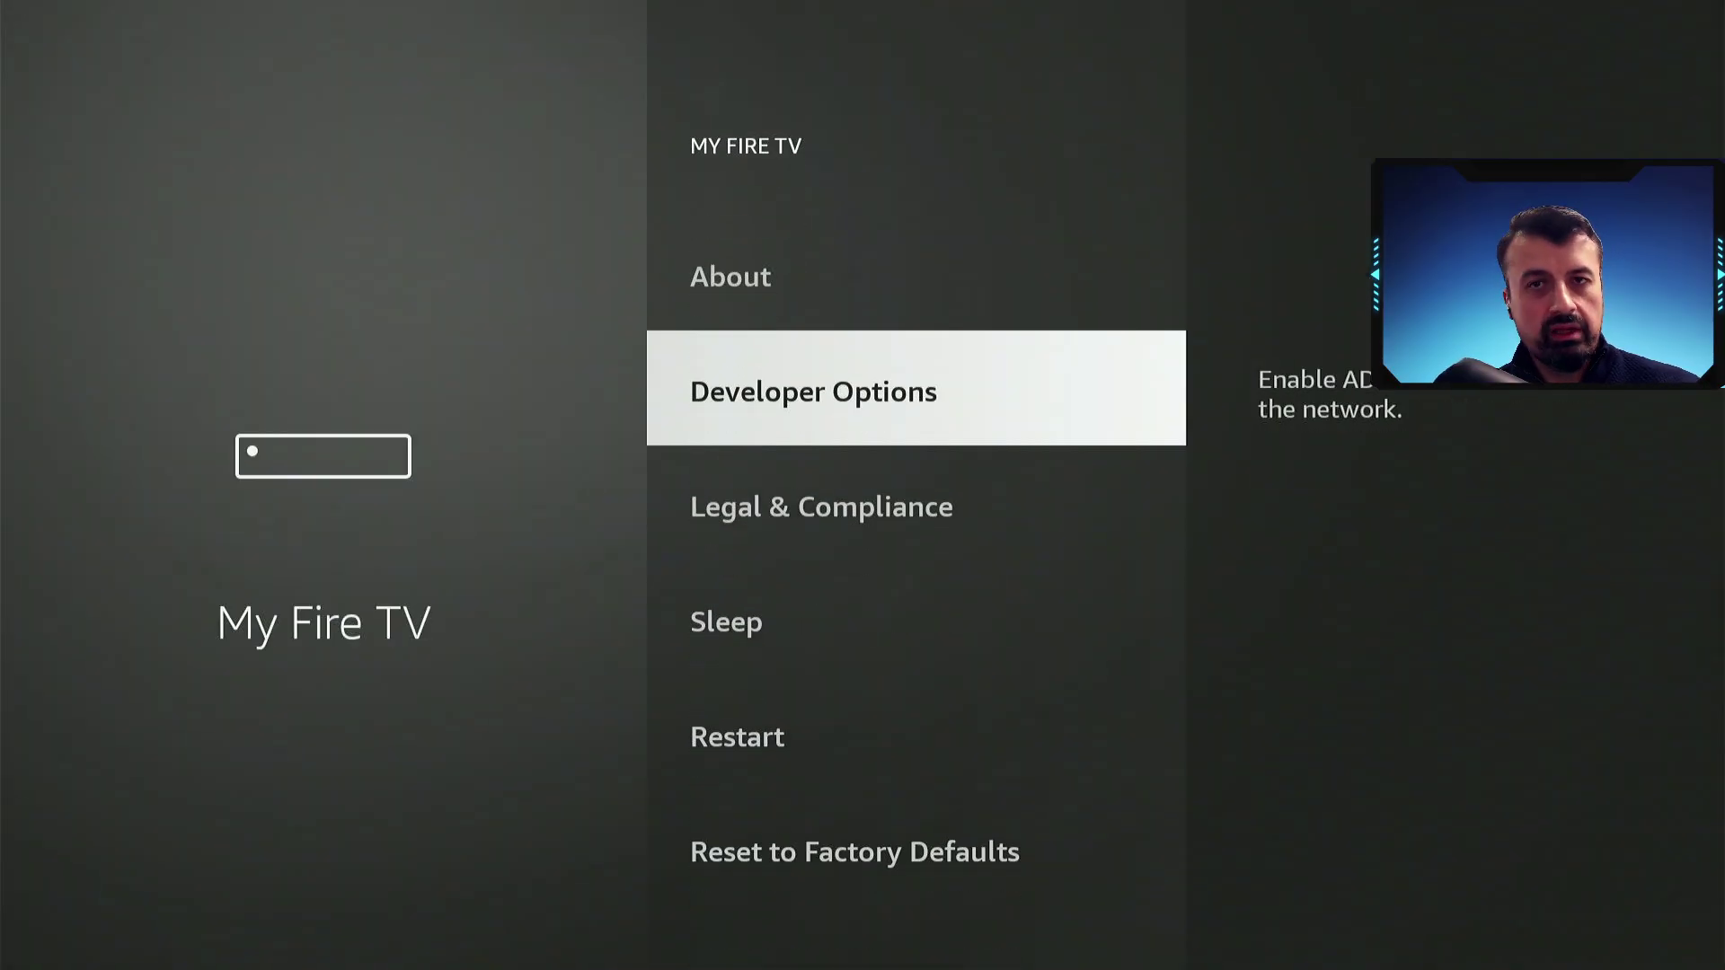
key("Return")
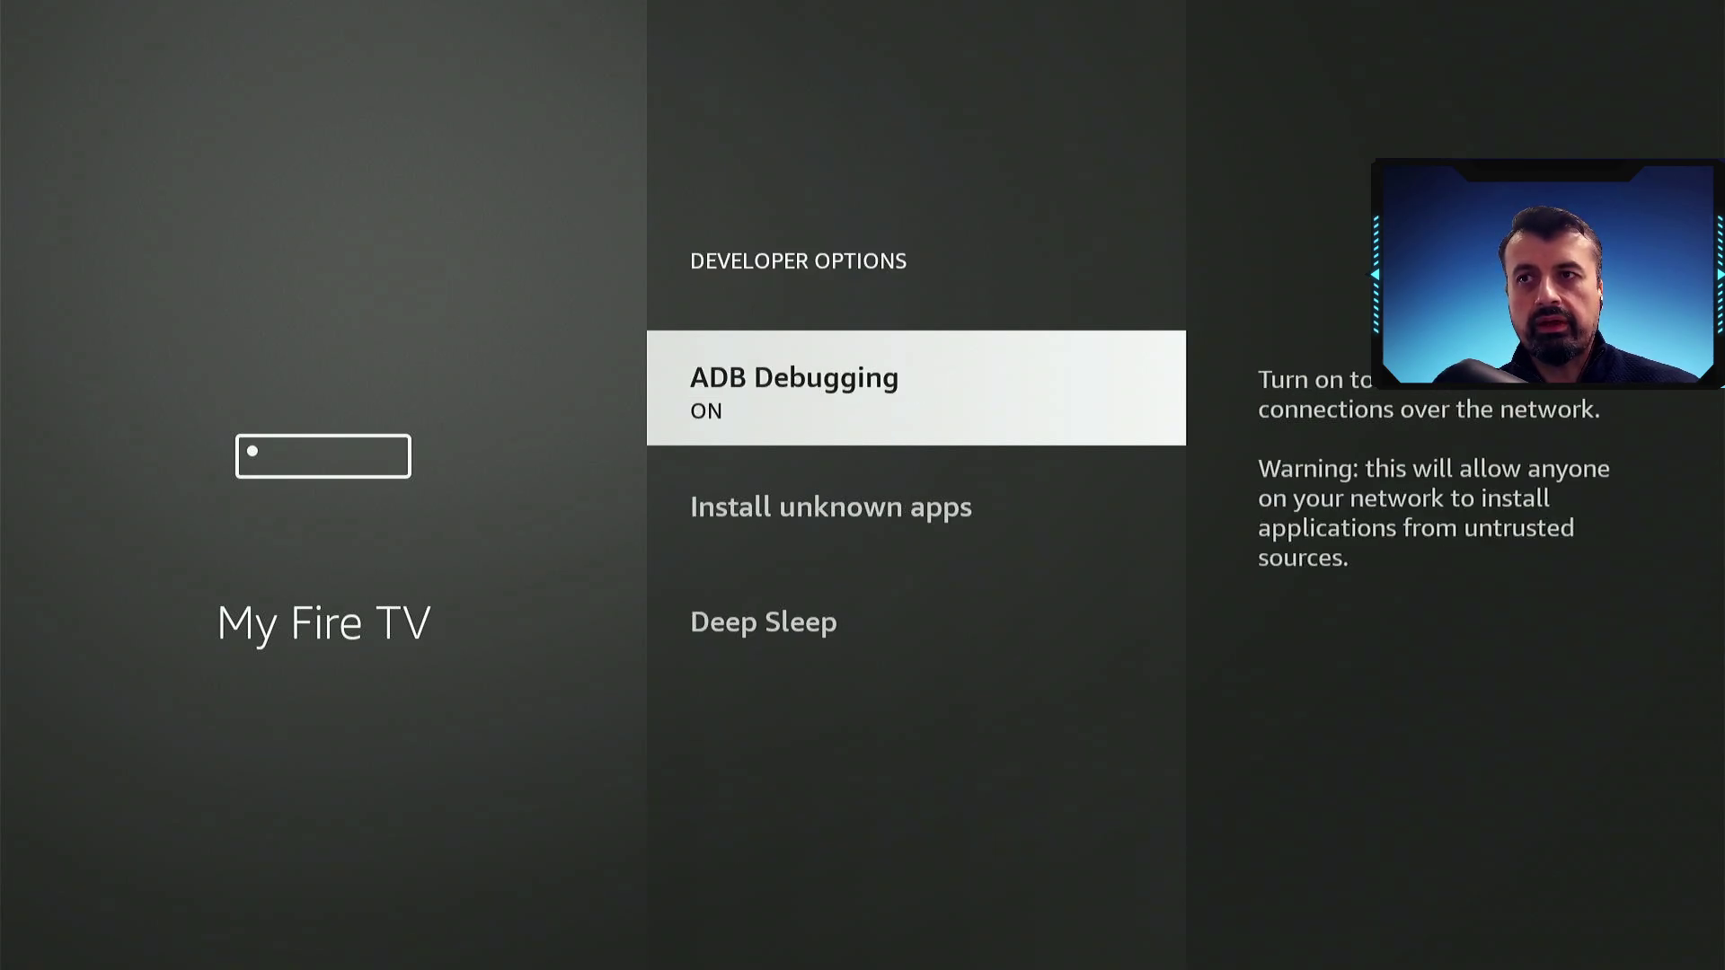
key("Down")
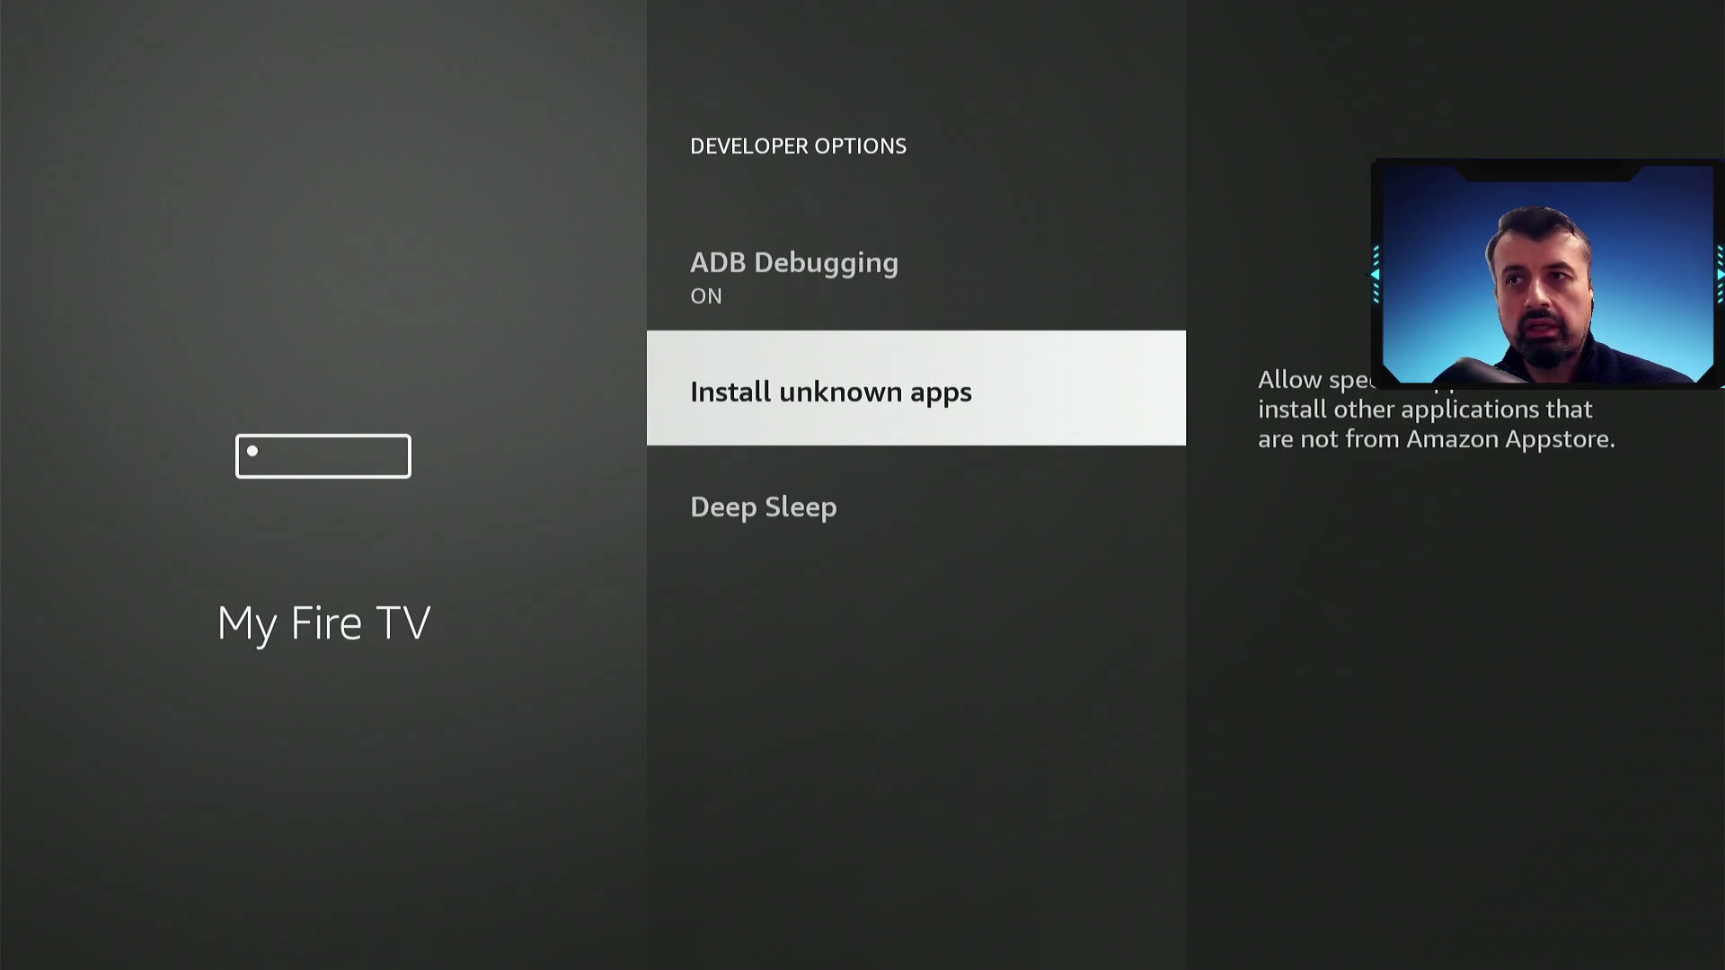
key("Return")
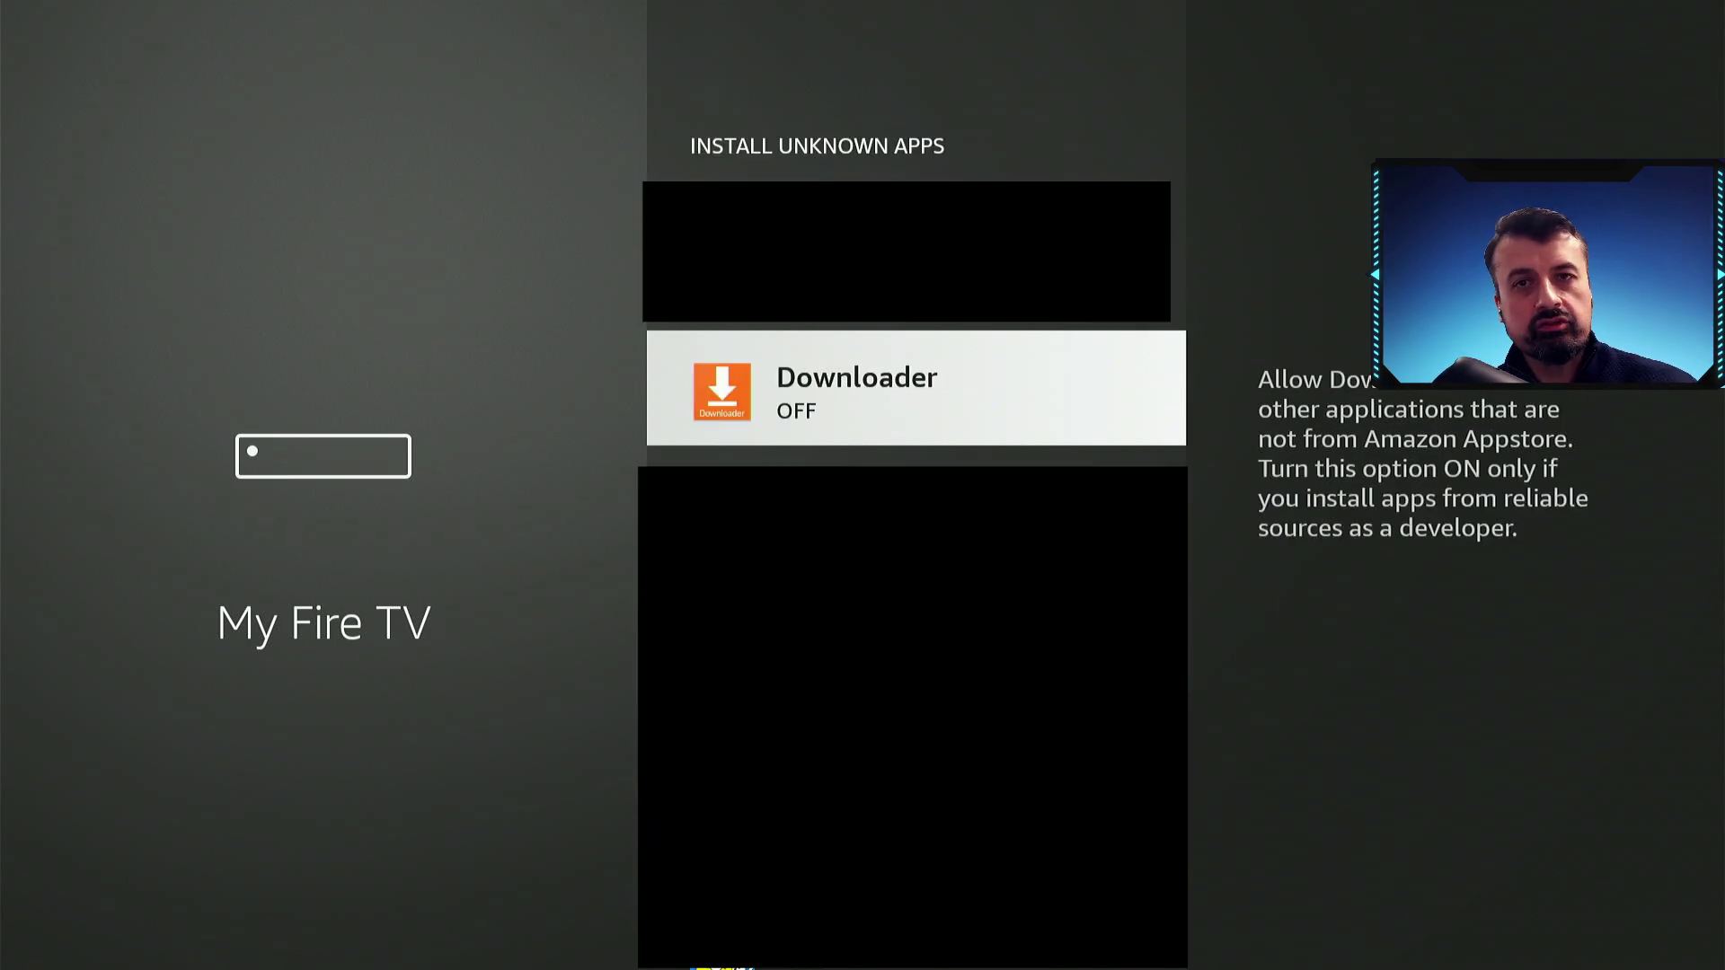
key("Return")
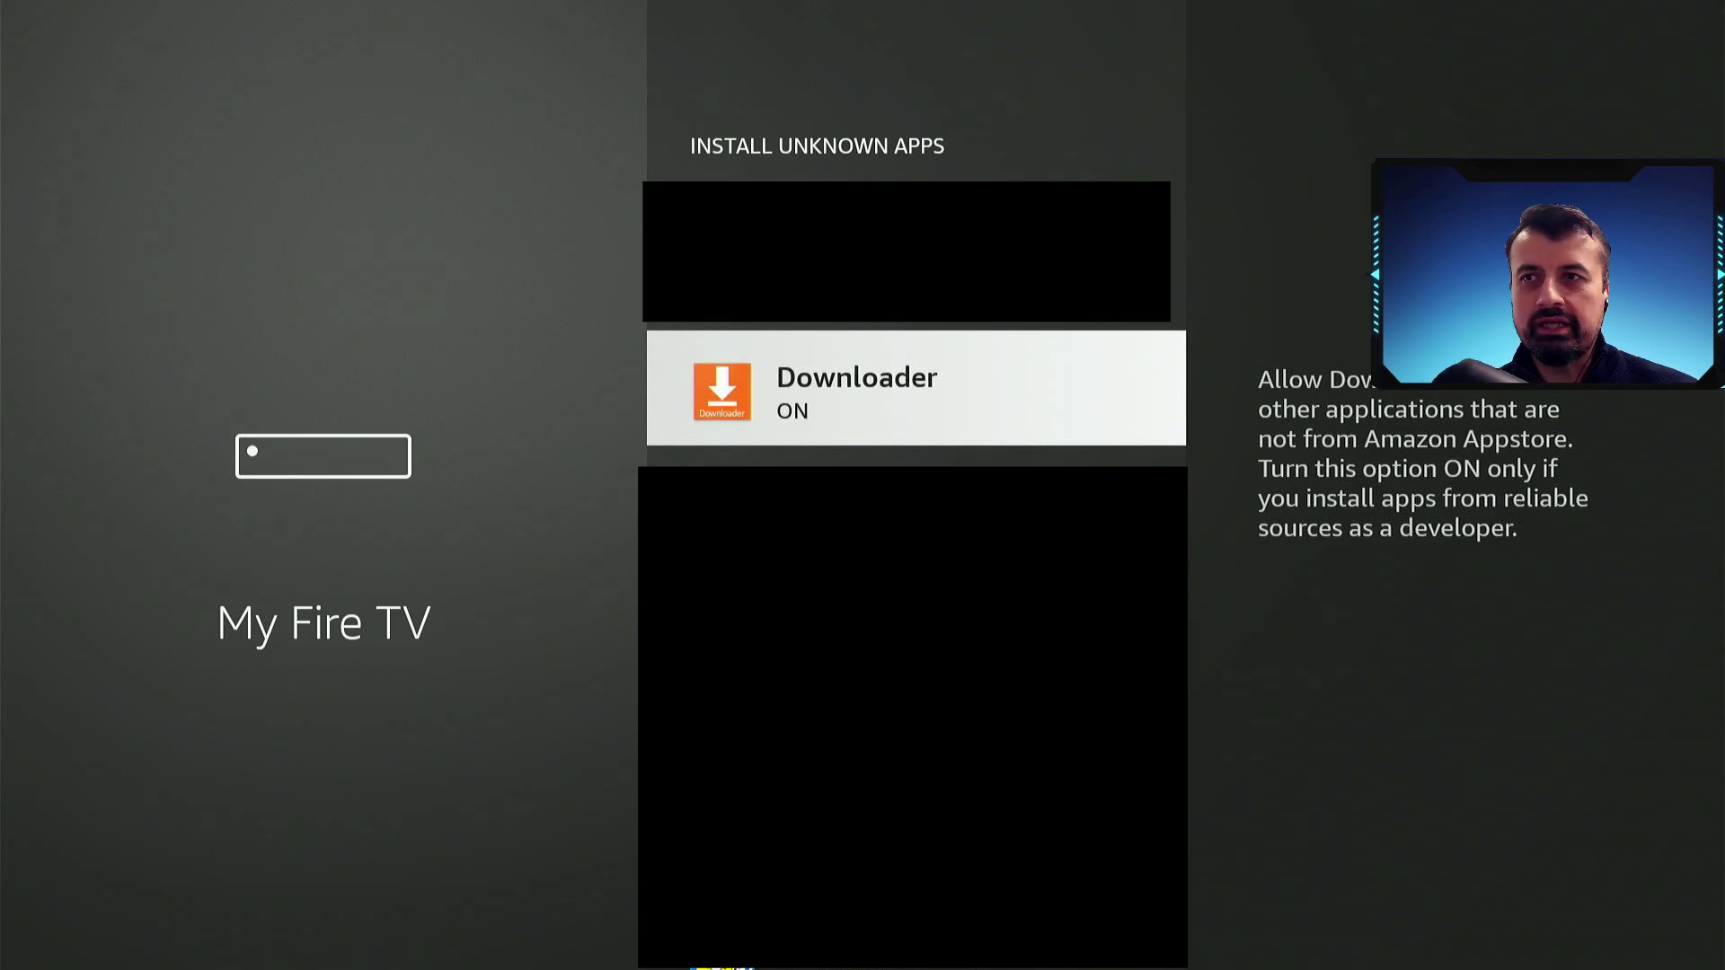
key("Home")
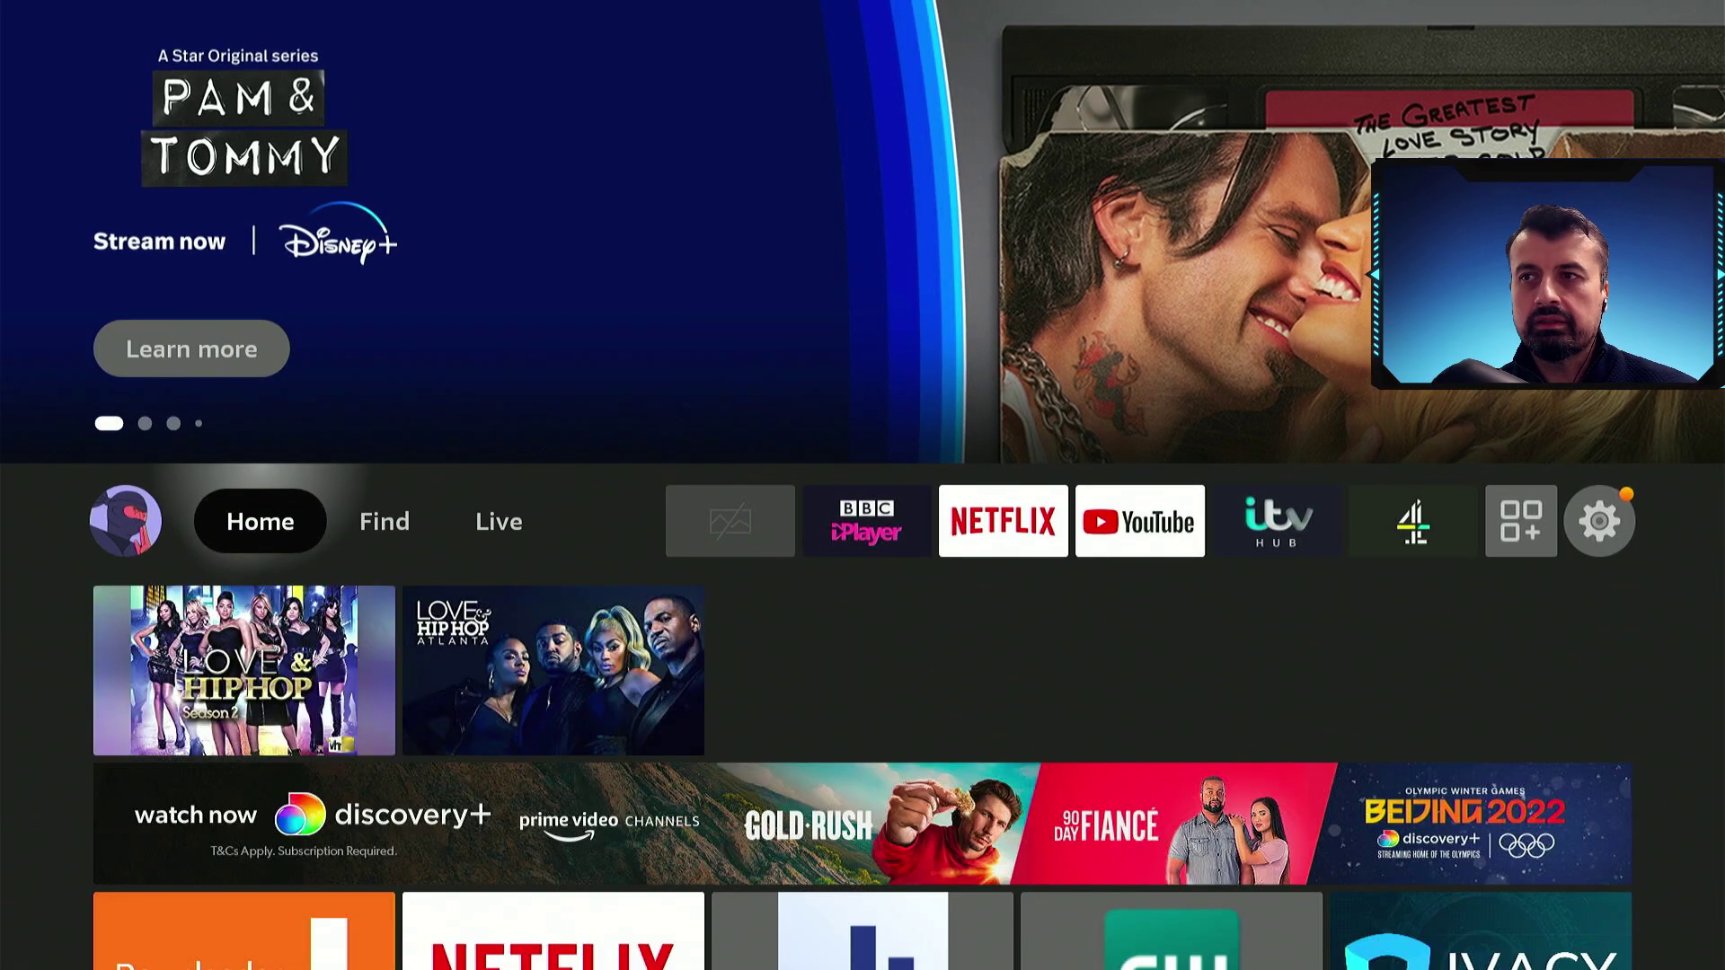
Launch Downloader, allow its file access, and dismiss the Quick Start Guide.
key("Down")
key("Down")
key("Down")
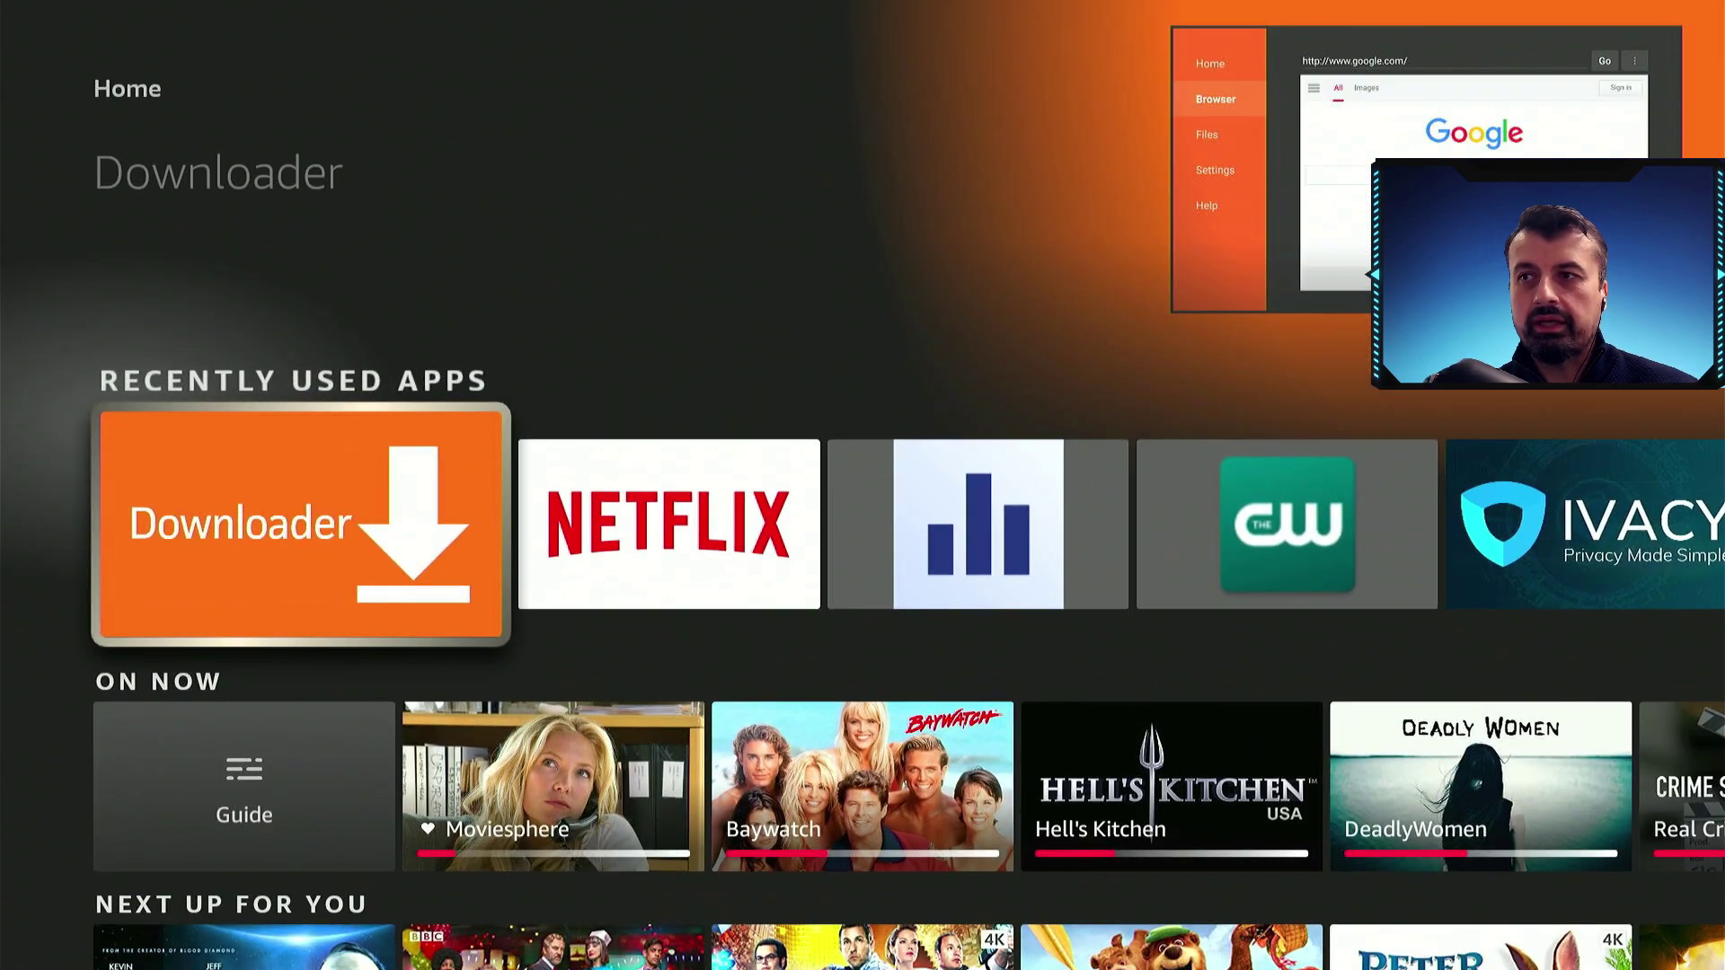
key("Return")
key("Return")
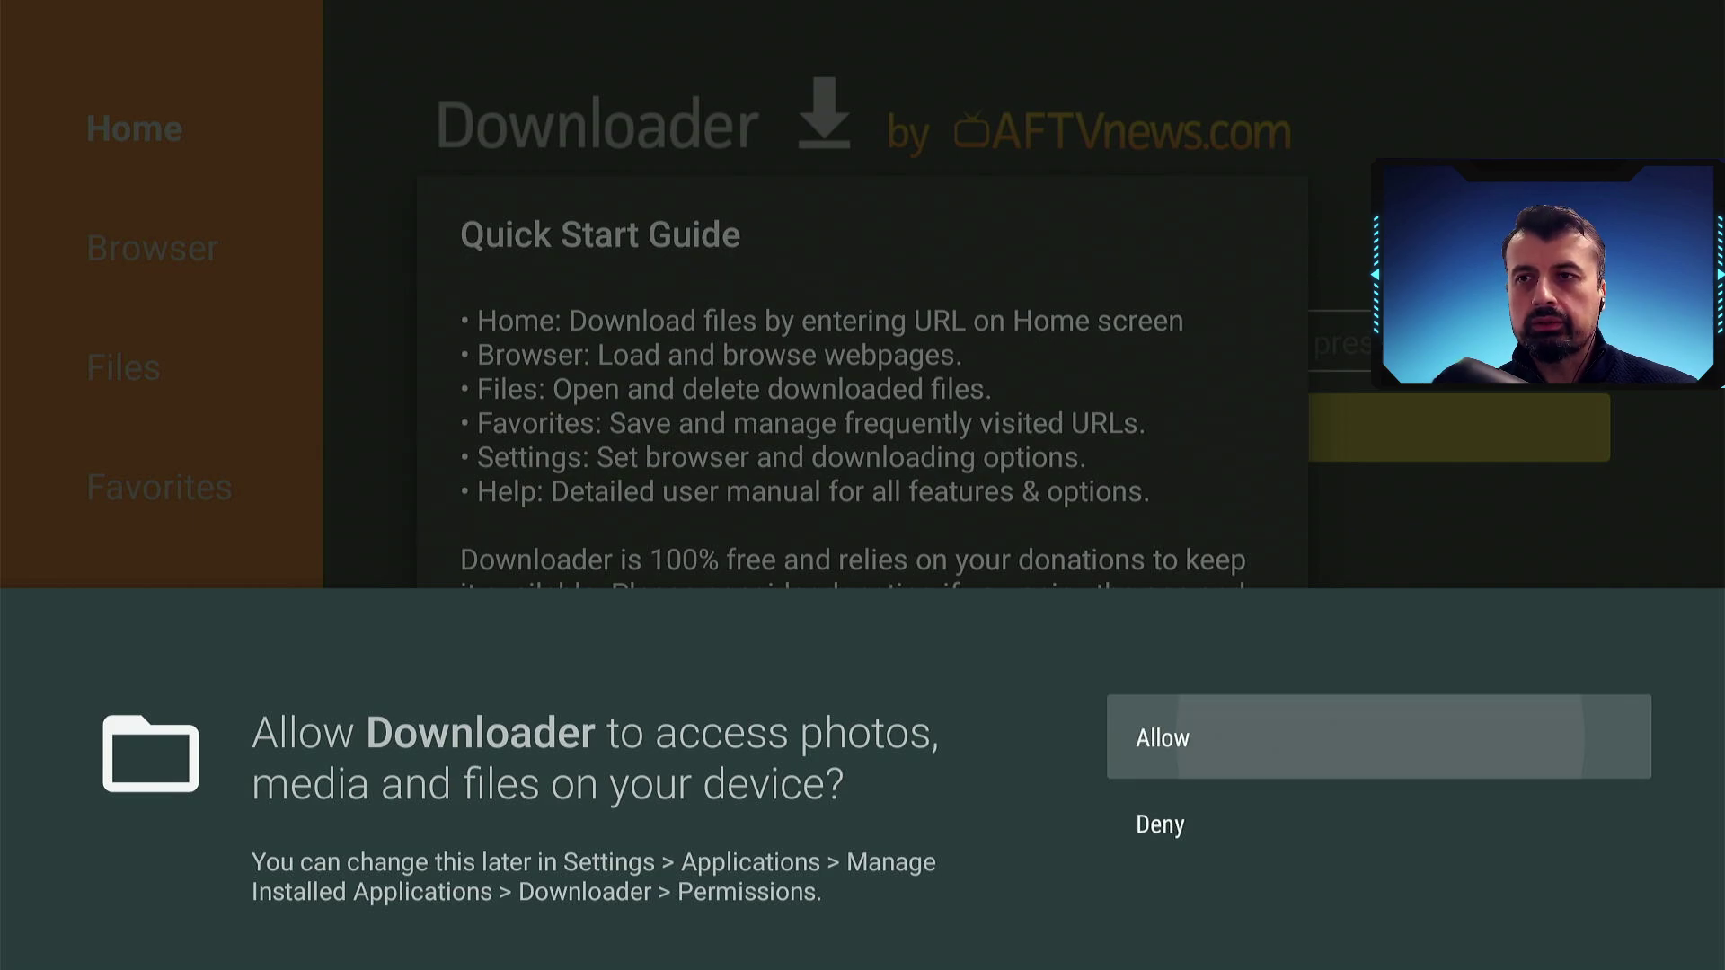
key("Return")
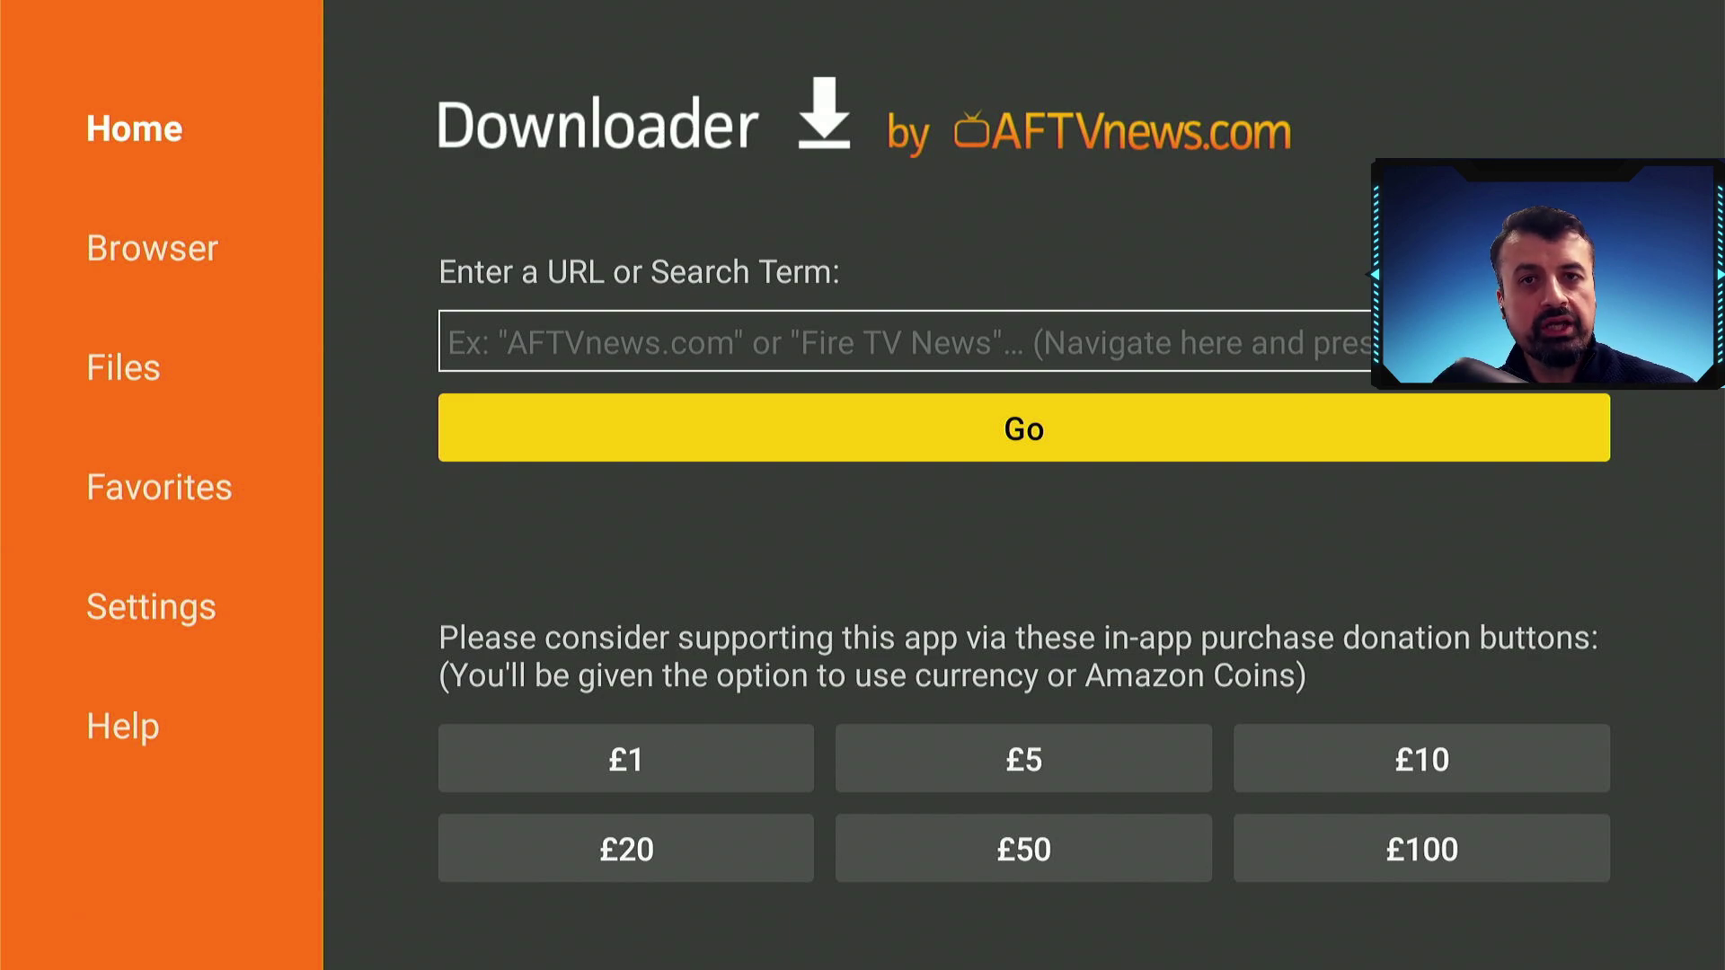
key("Up")
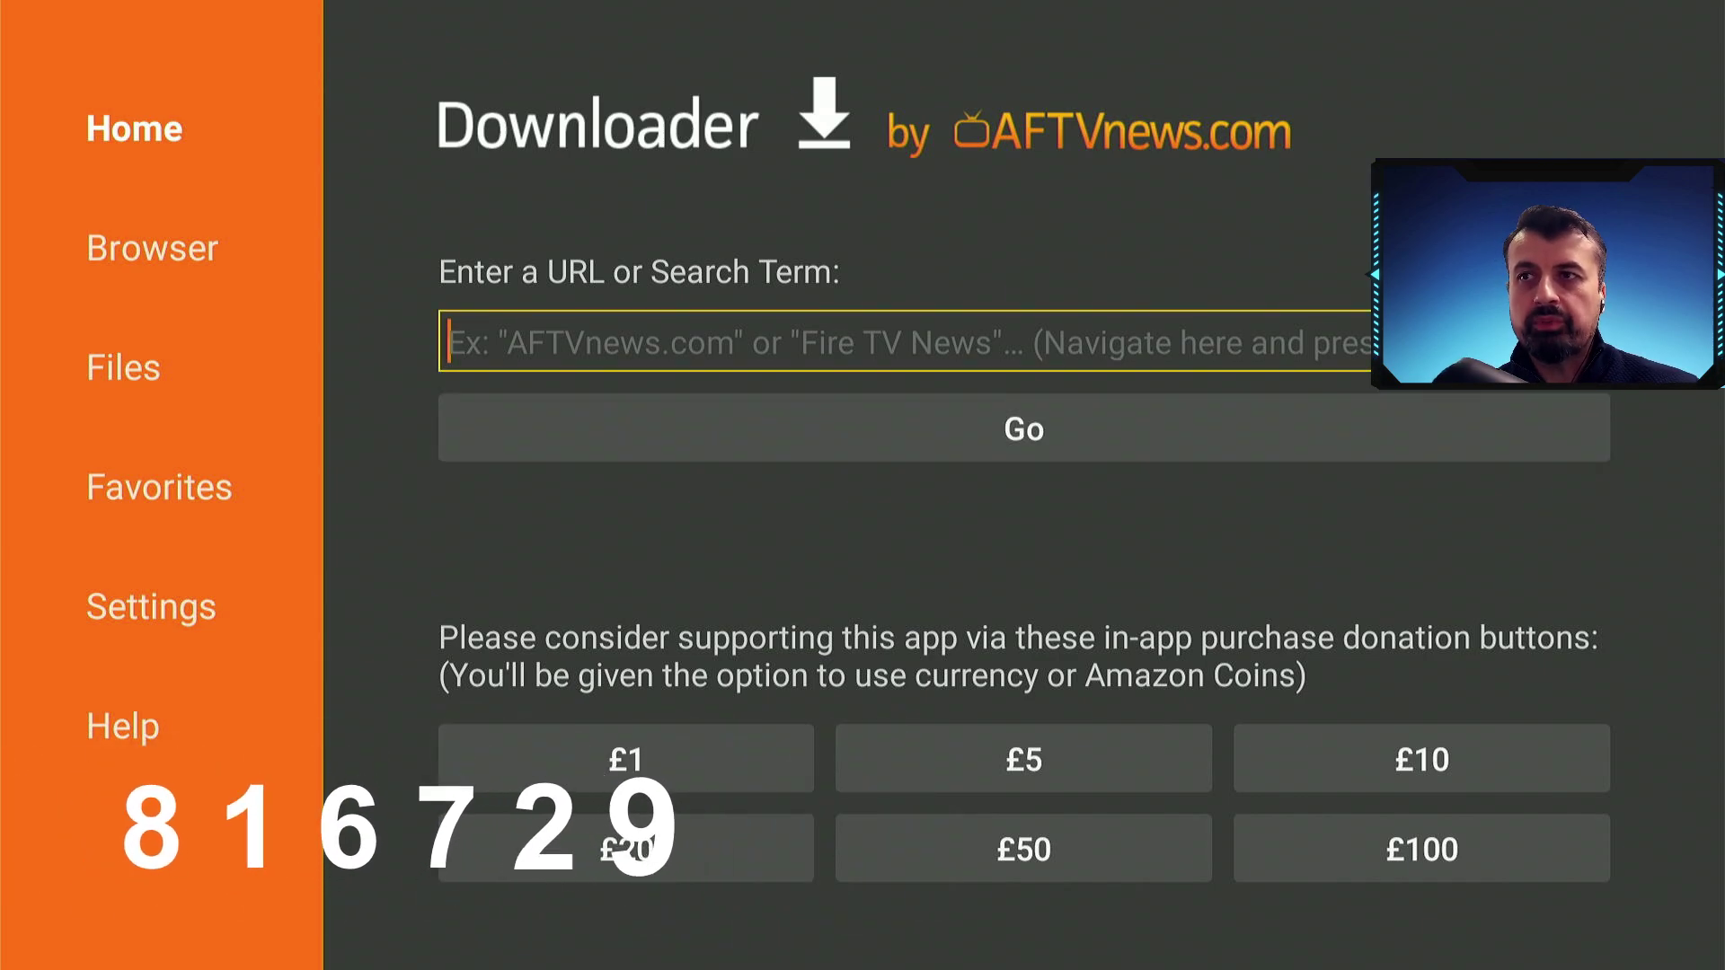
Enter short code 816729 and load the Ultimate Firestick Jailbreak Guide Feb 2022 page.
key("Return")
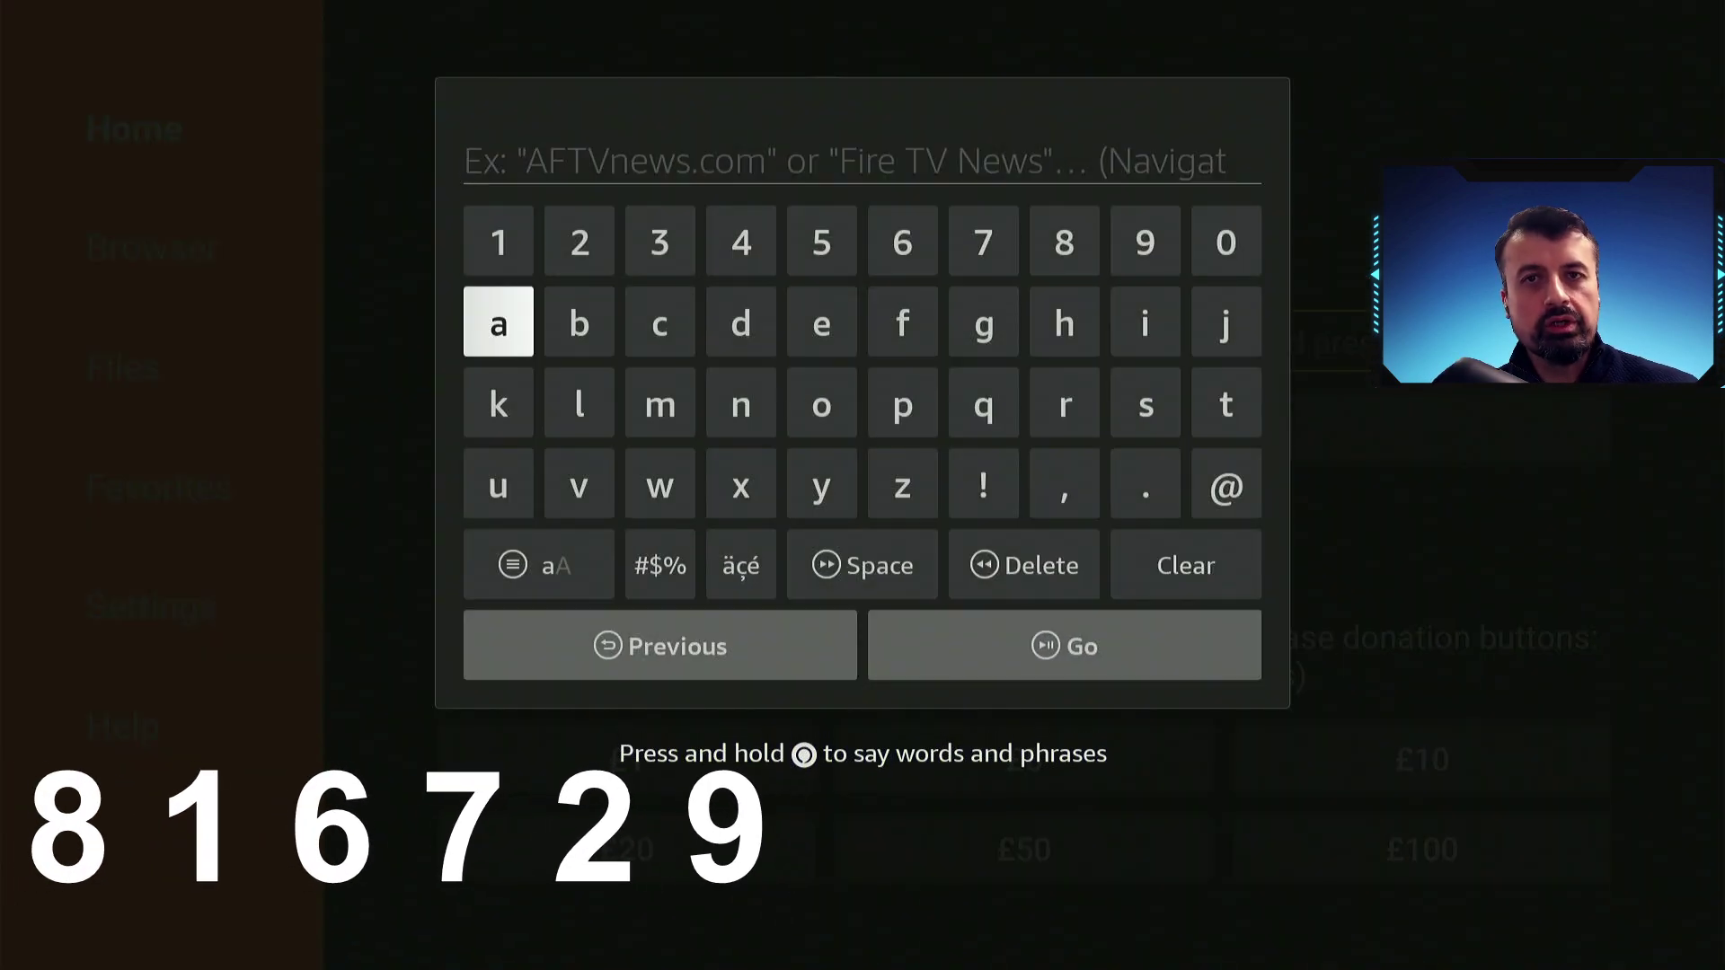
key("Up")
key("Left")
key("Left")
key("Left")
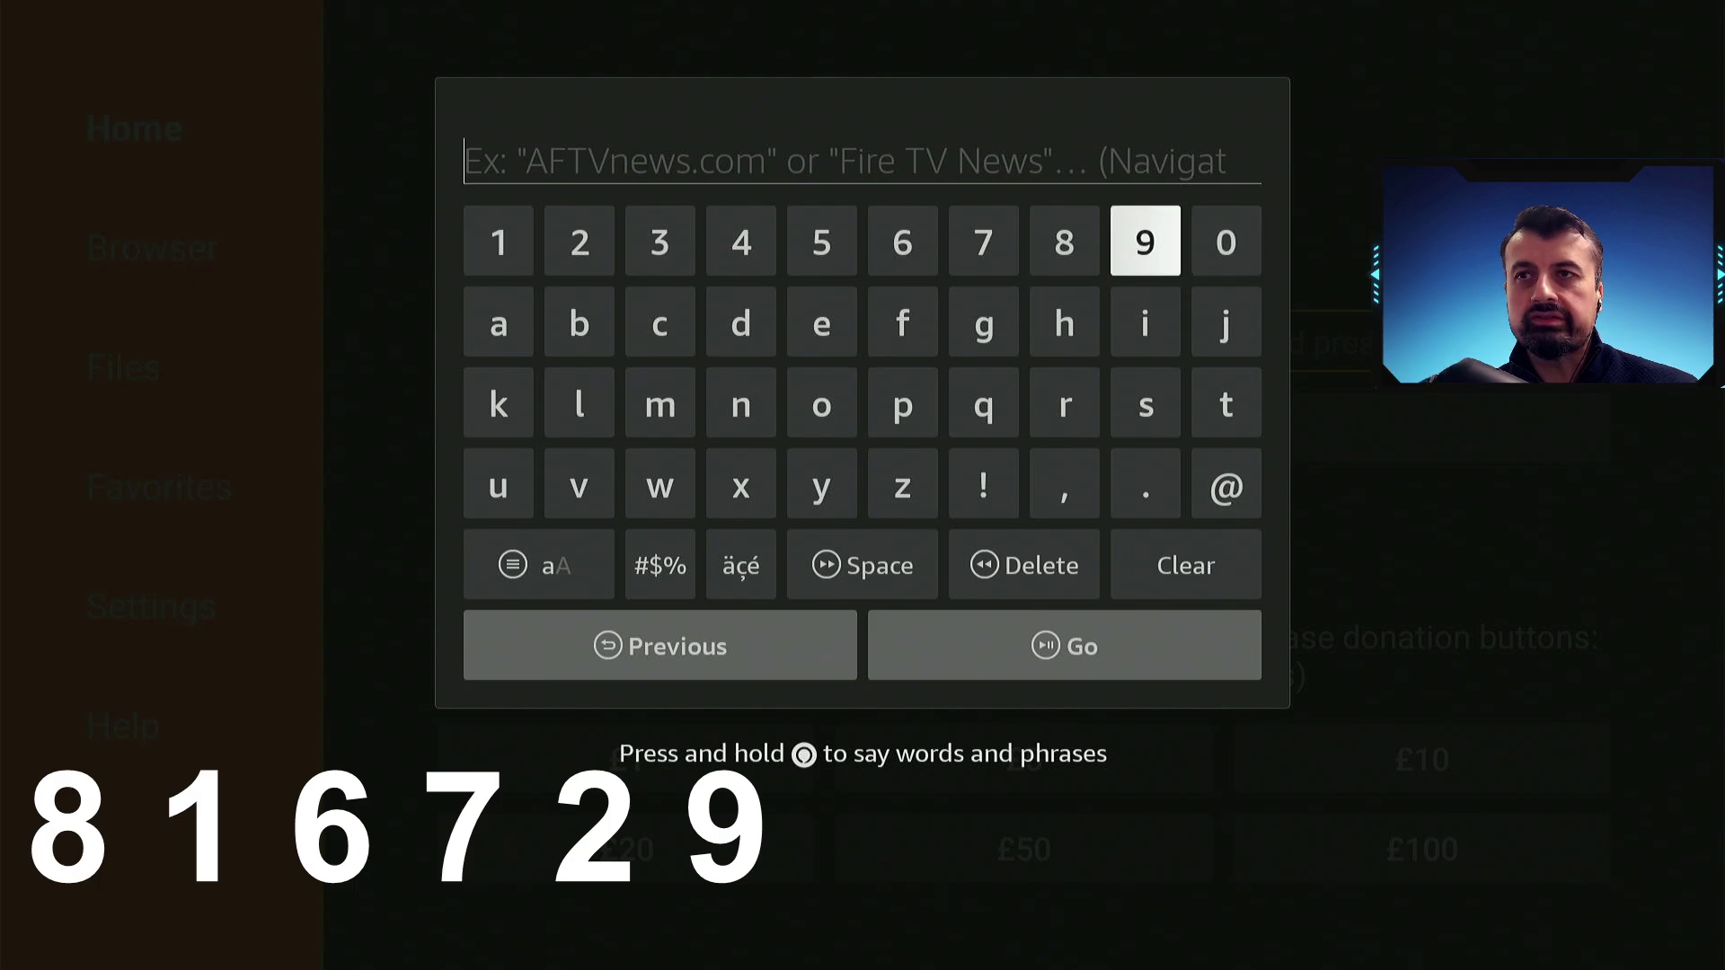
type("816")
key("Right")
key("Right")
type("7")
key("Left")
key("Left")
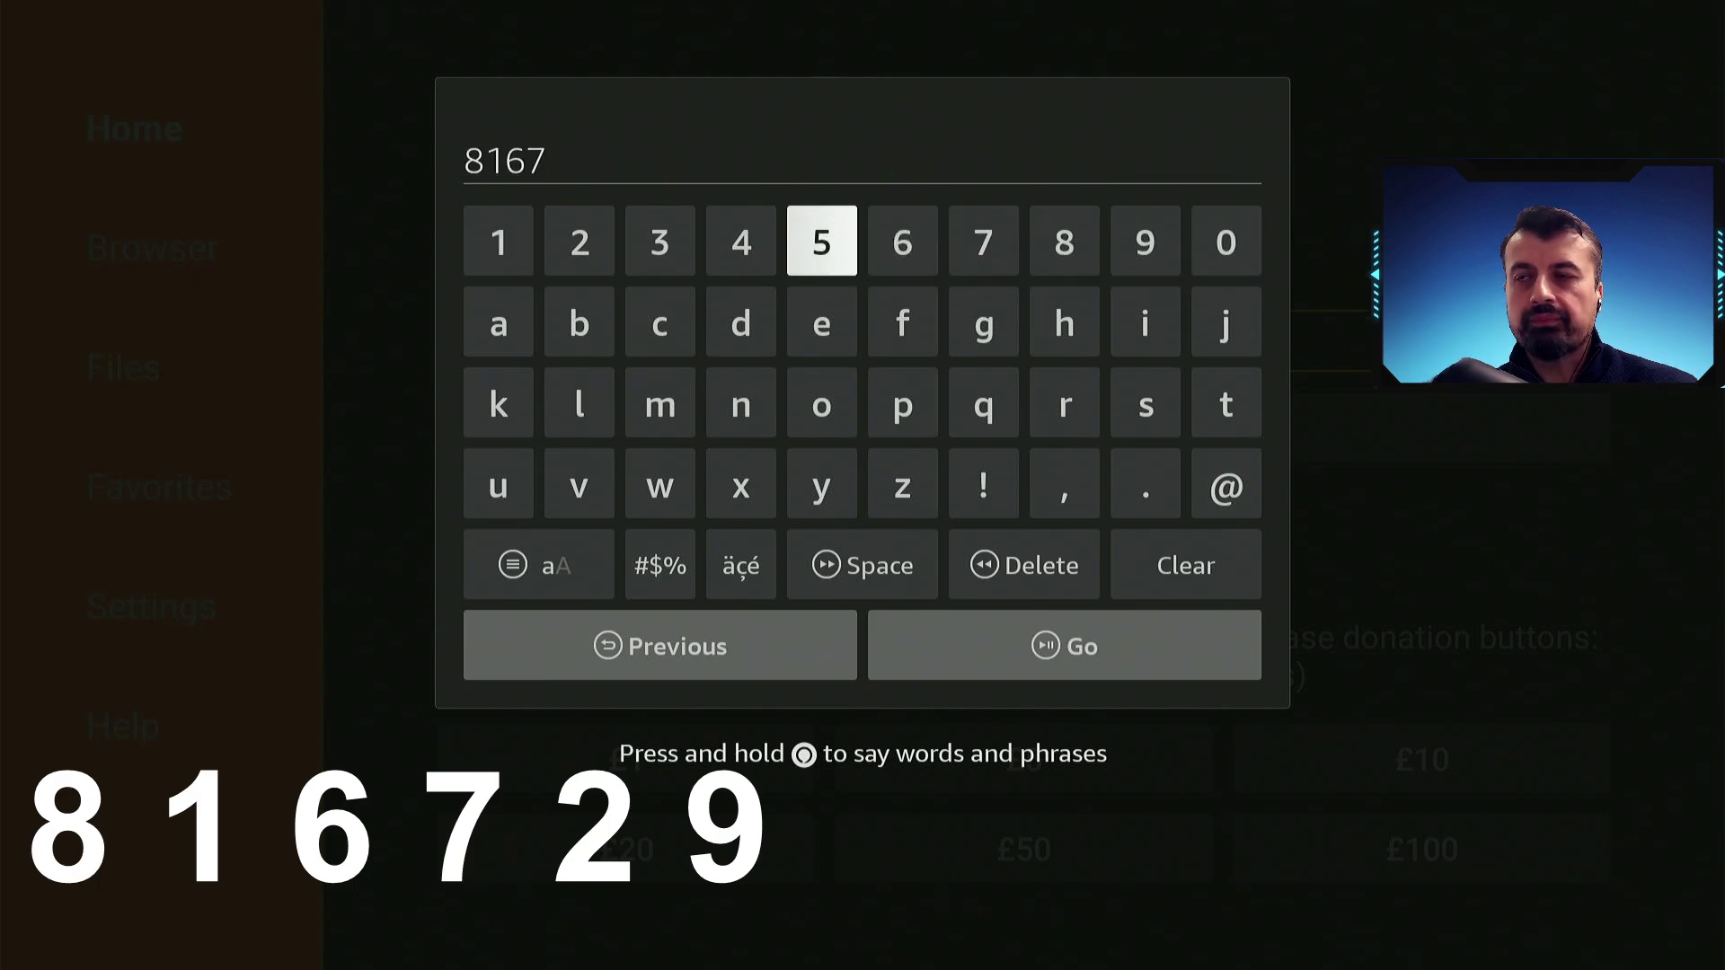
type("29")
key("Down")
key("Down")
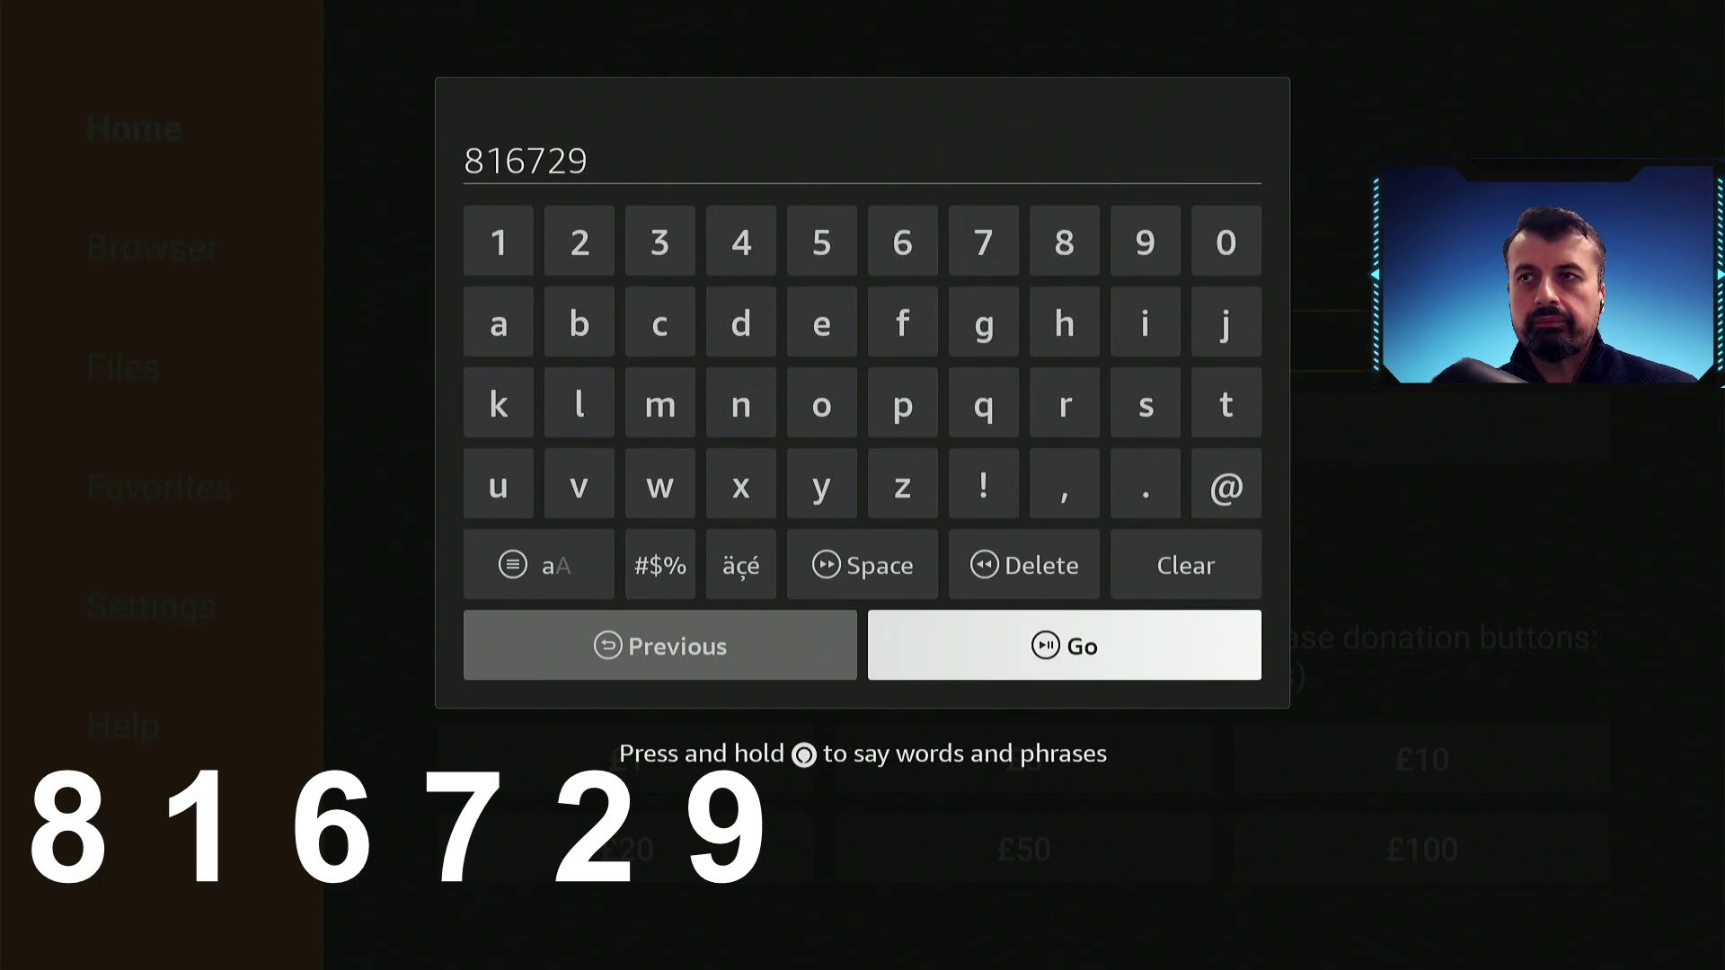
key("Return")
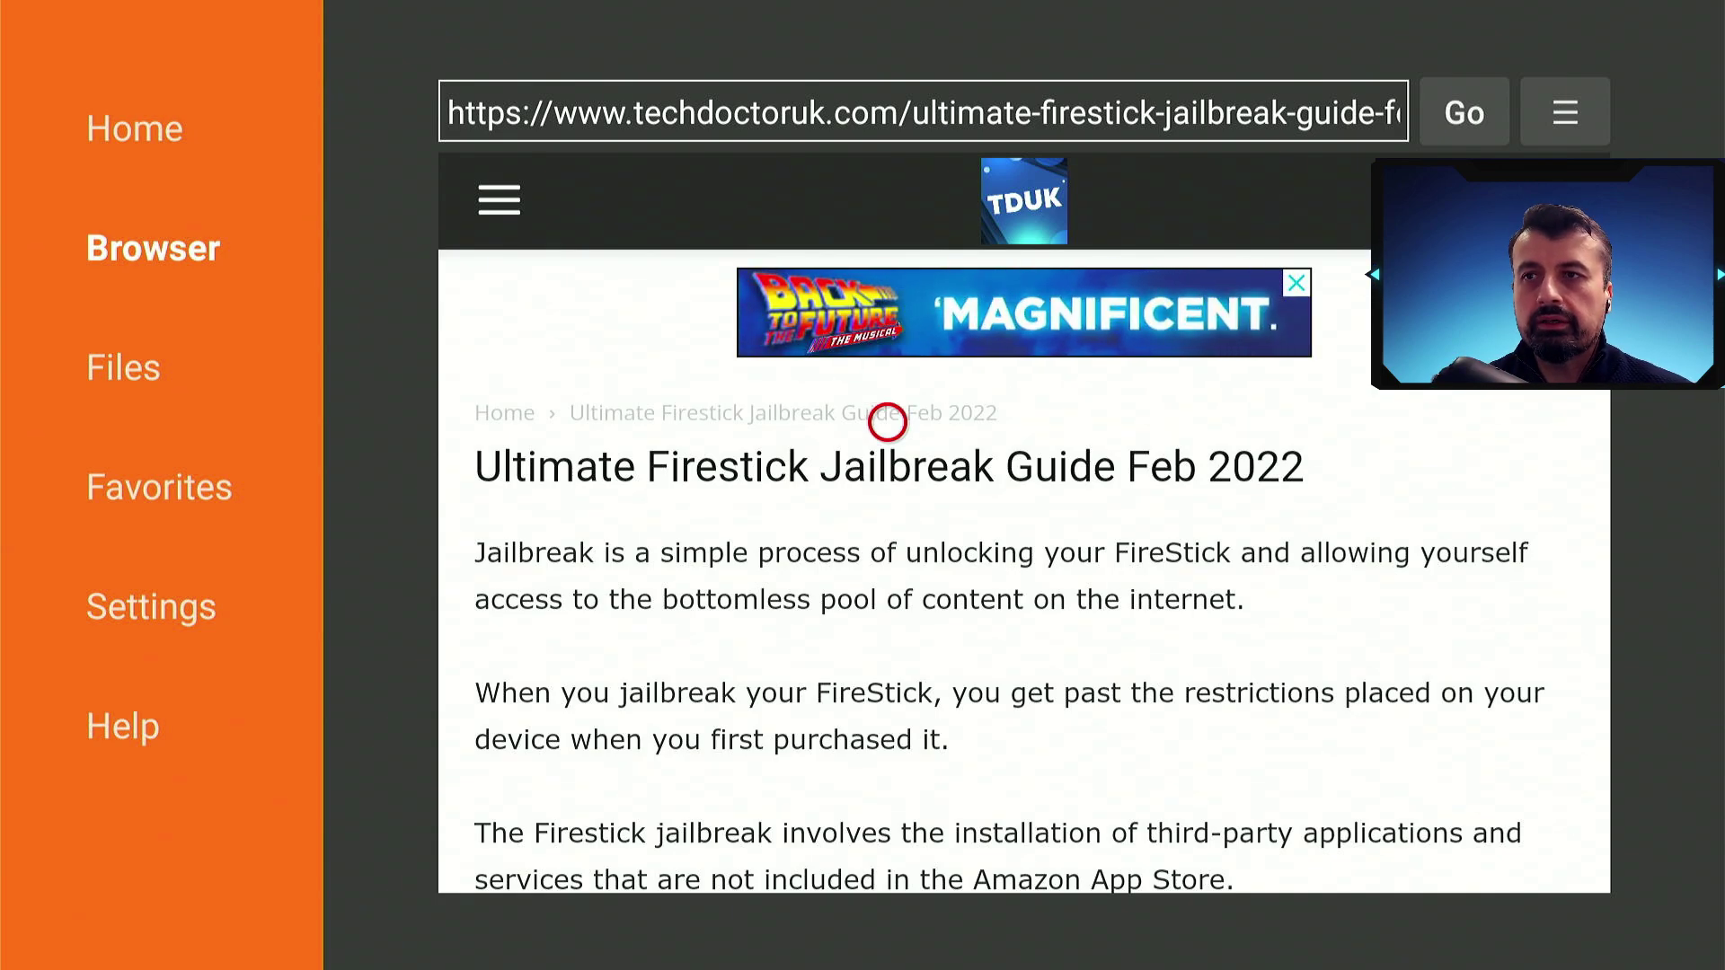
Scroll the guide to Software Needed and open the Ultimate App Store 2022 link.
scroll(887, 857, "down", 15)
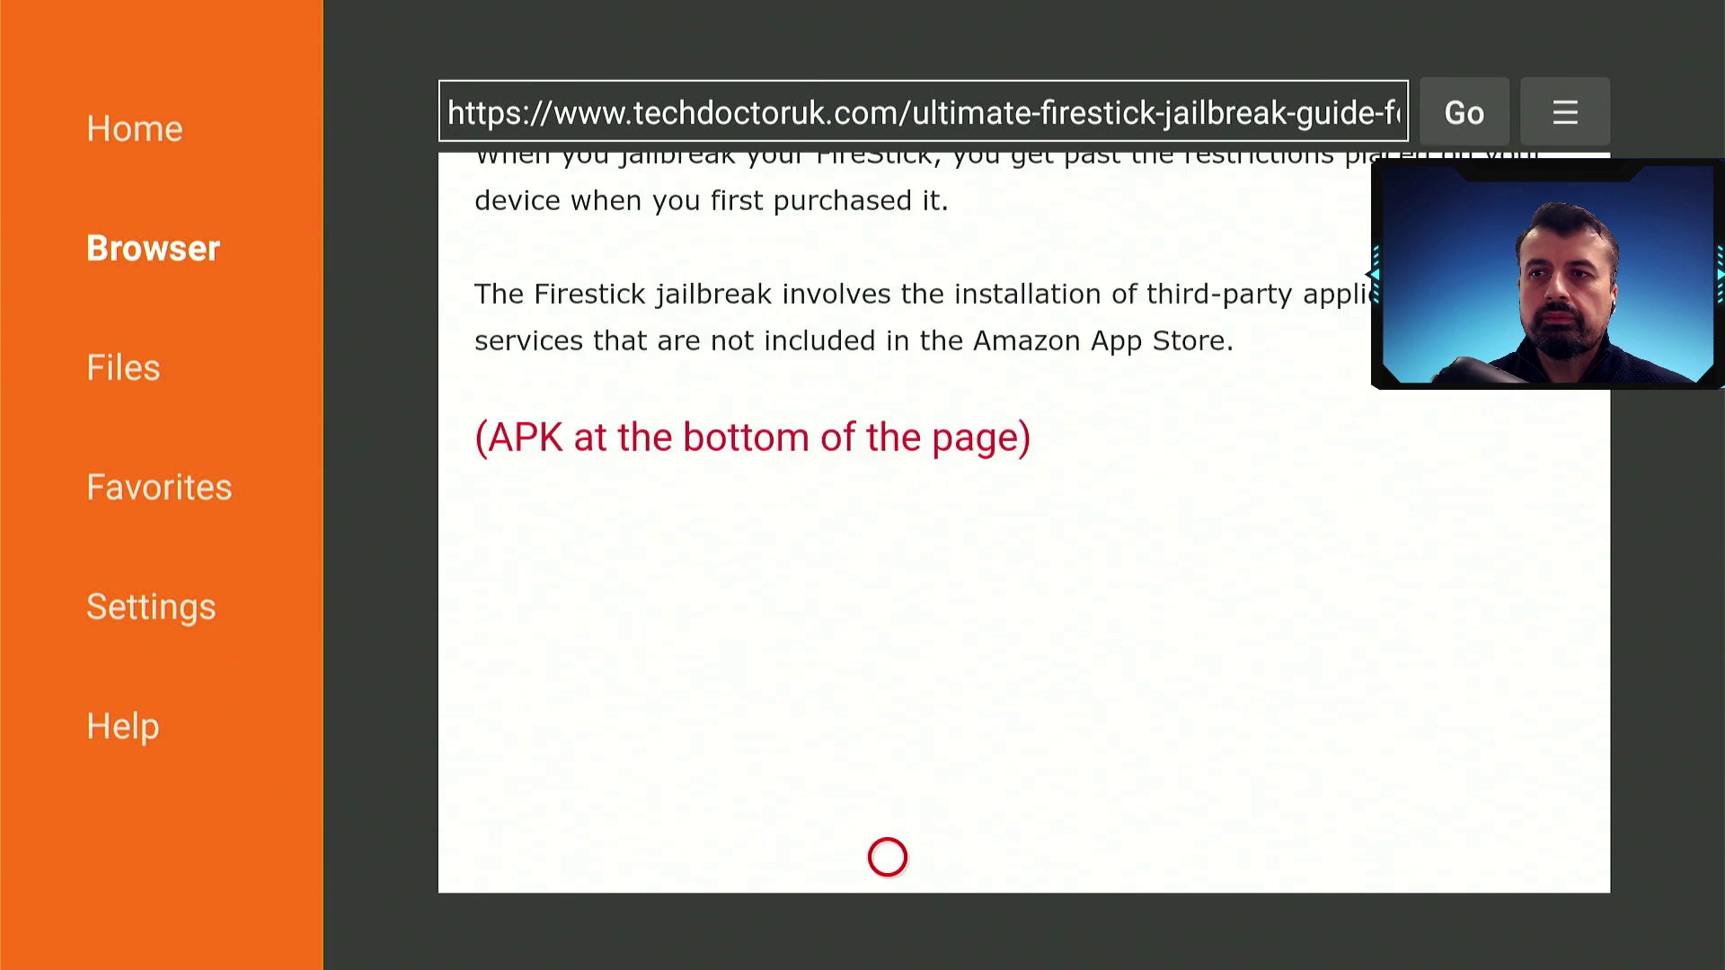
scroll(887, 857, "down", 15)
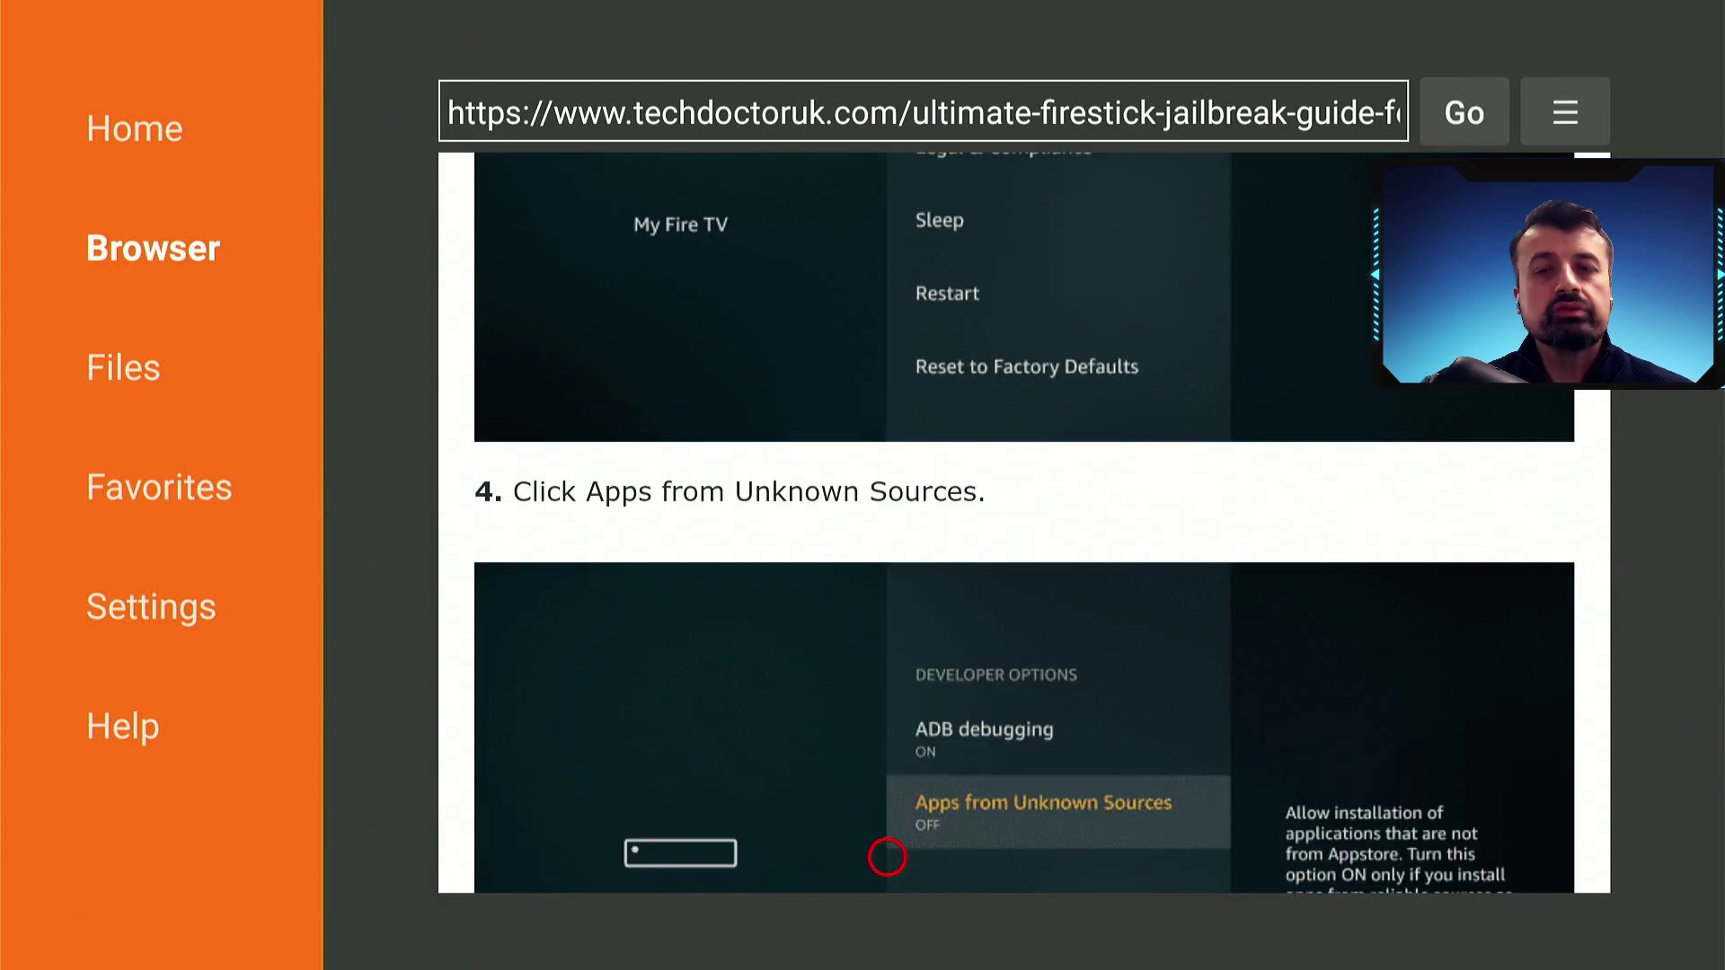
scroll(888, 857, "down", 20)
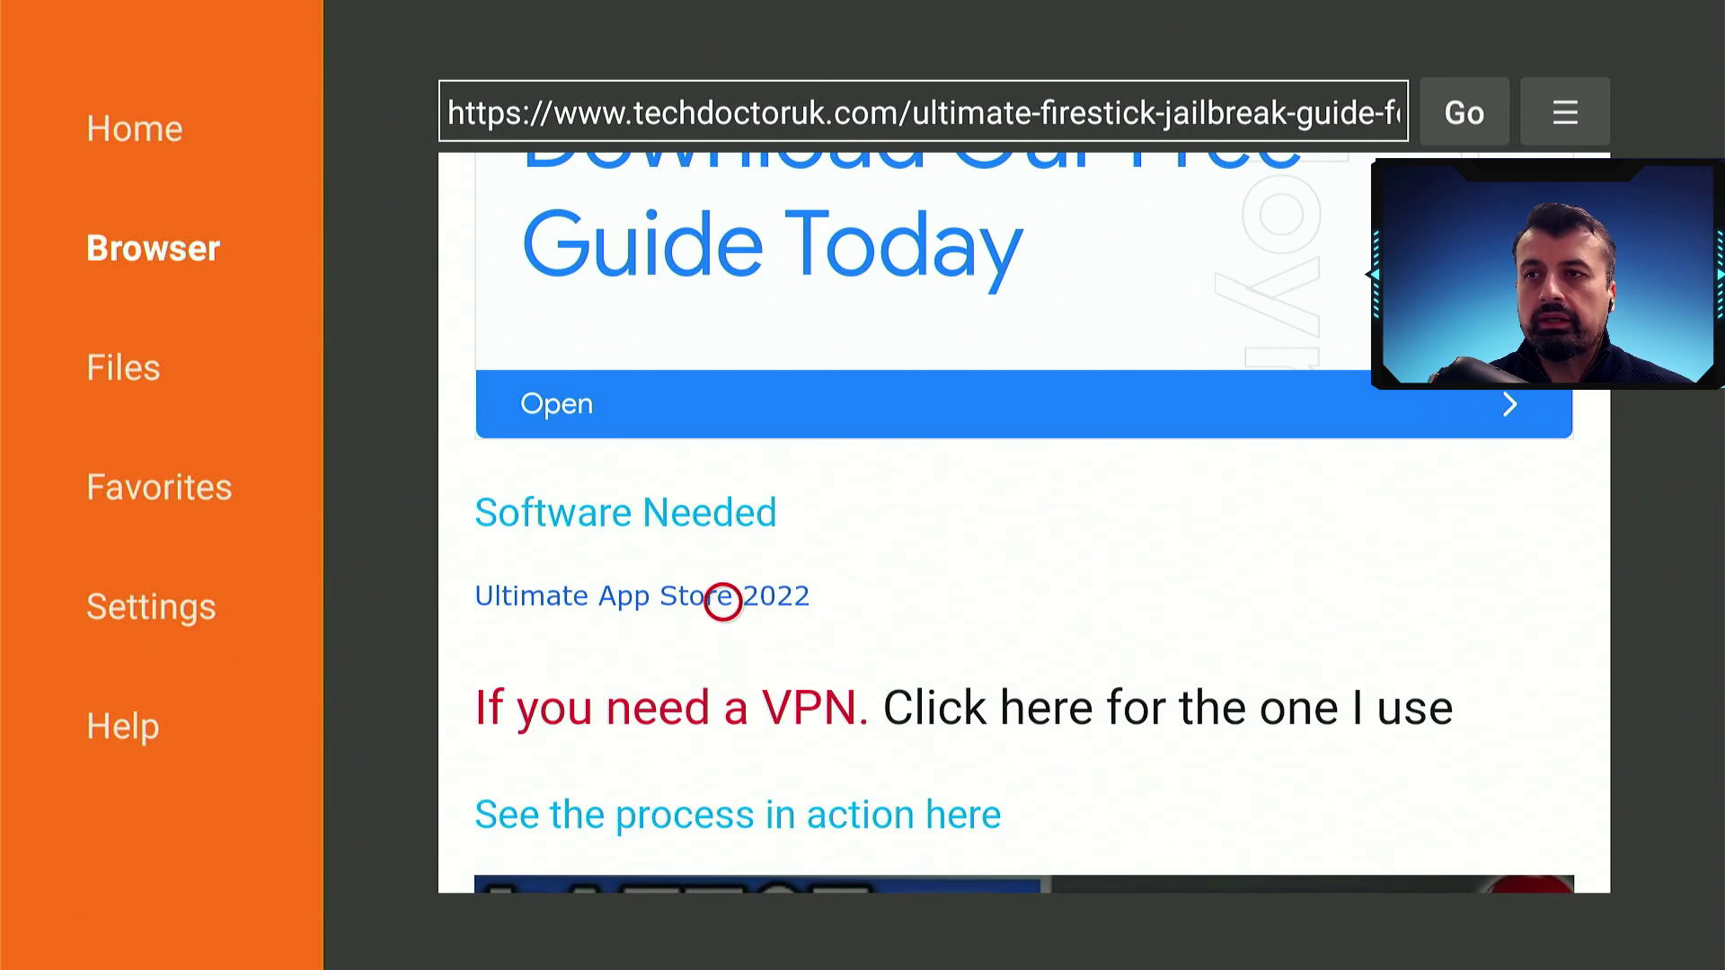
left_click(724, 602)
Download the 3.7 MB Ultimate App Store file with Download Now!
scroll(689, 854, "down", 5)
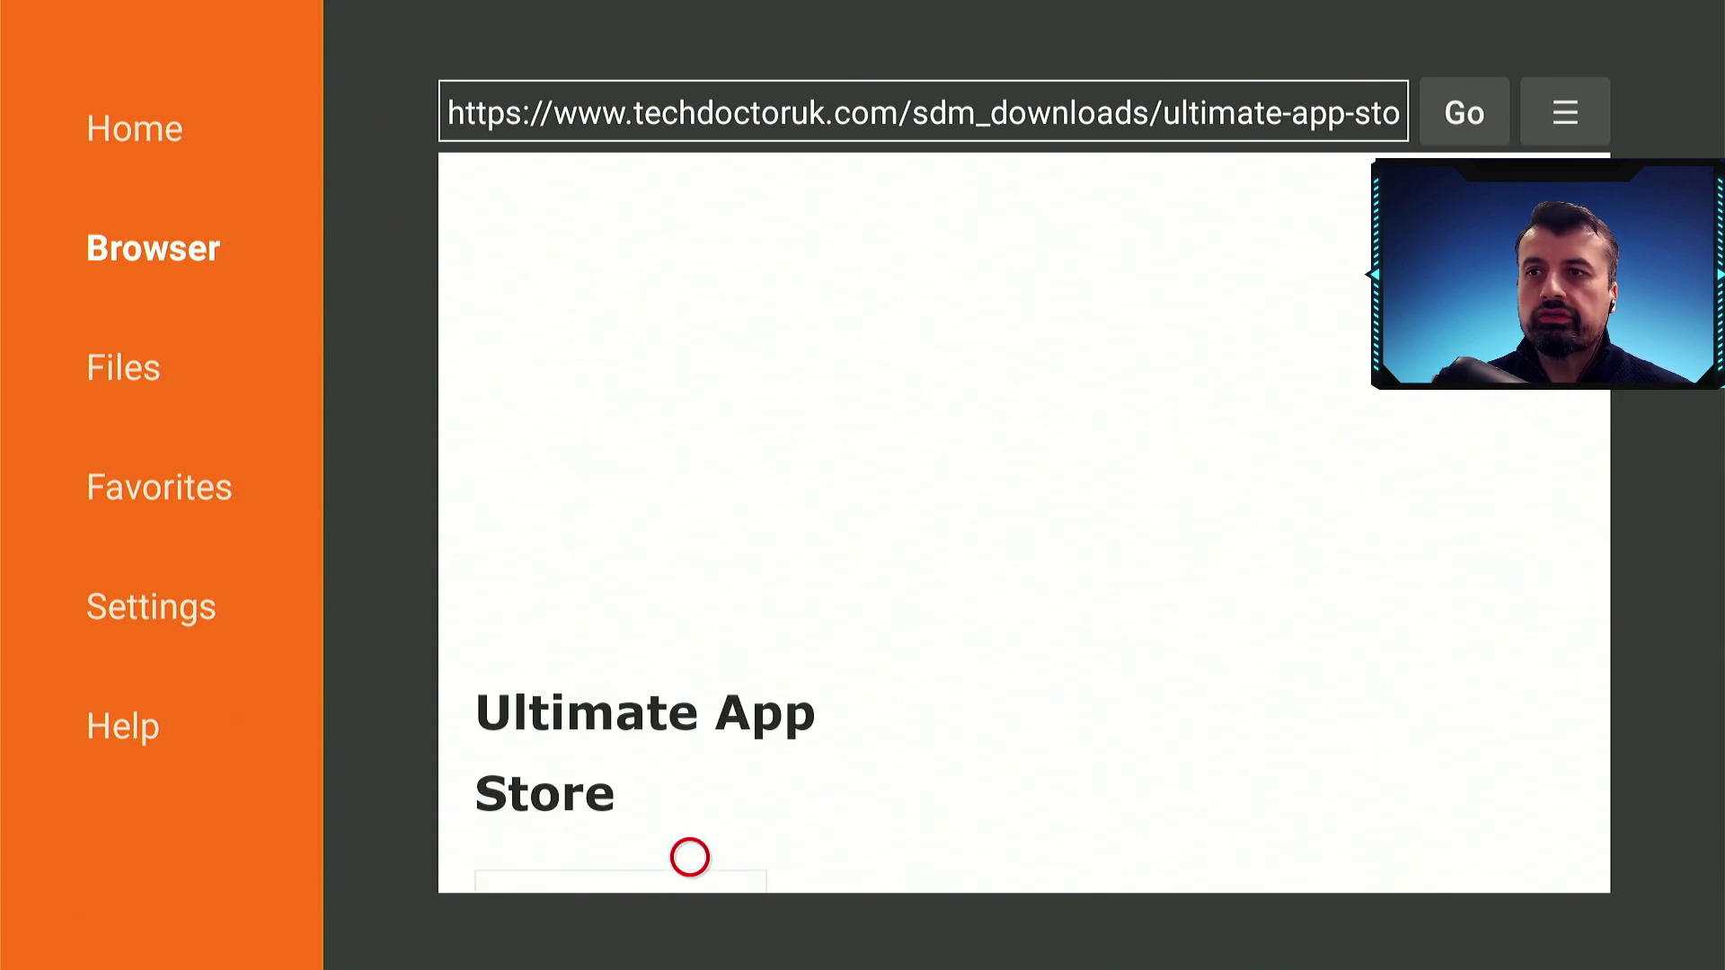
scroll(690, 857, "down", 4)
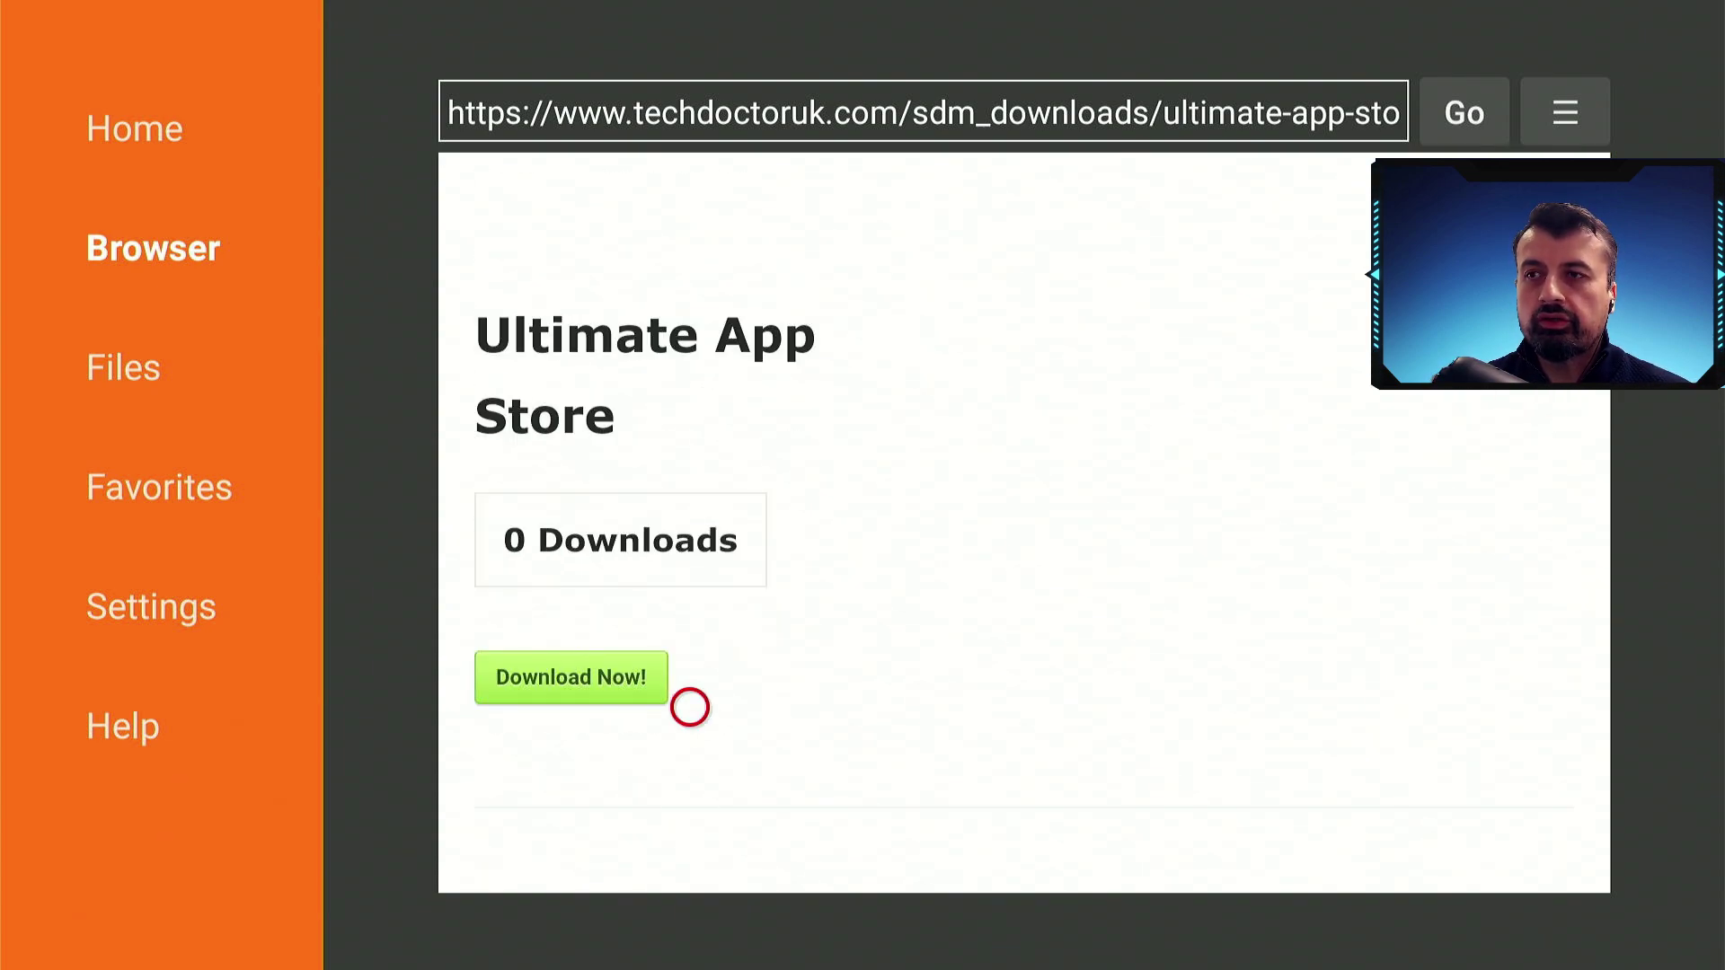
left_click(571, 663)
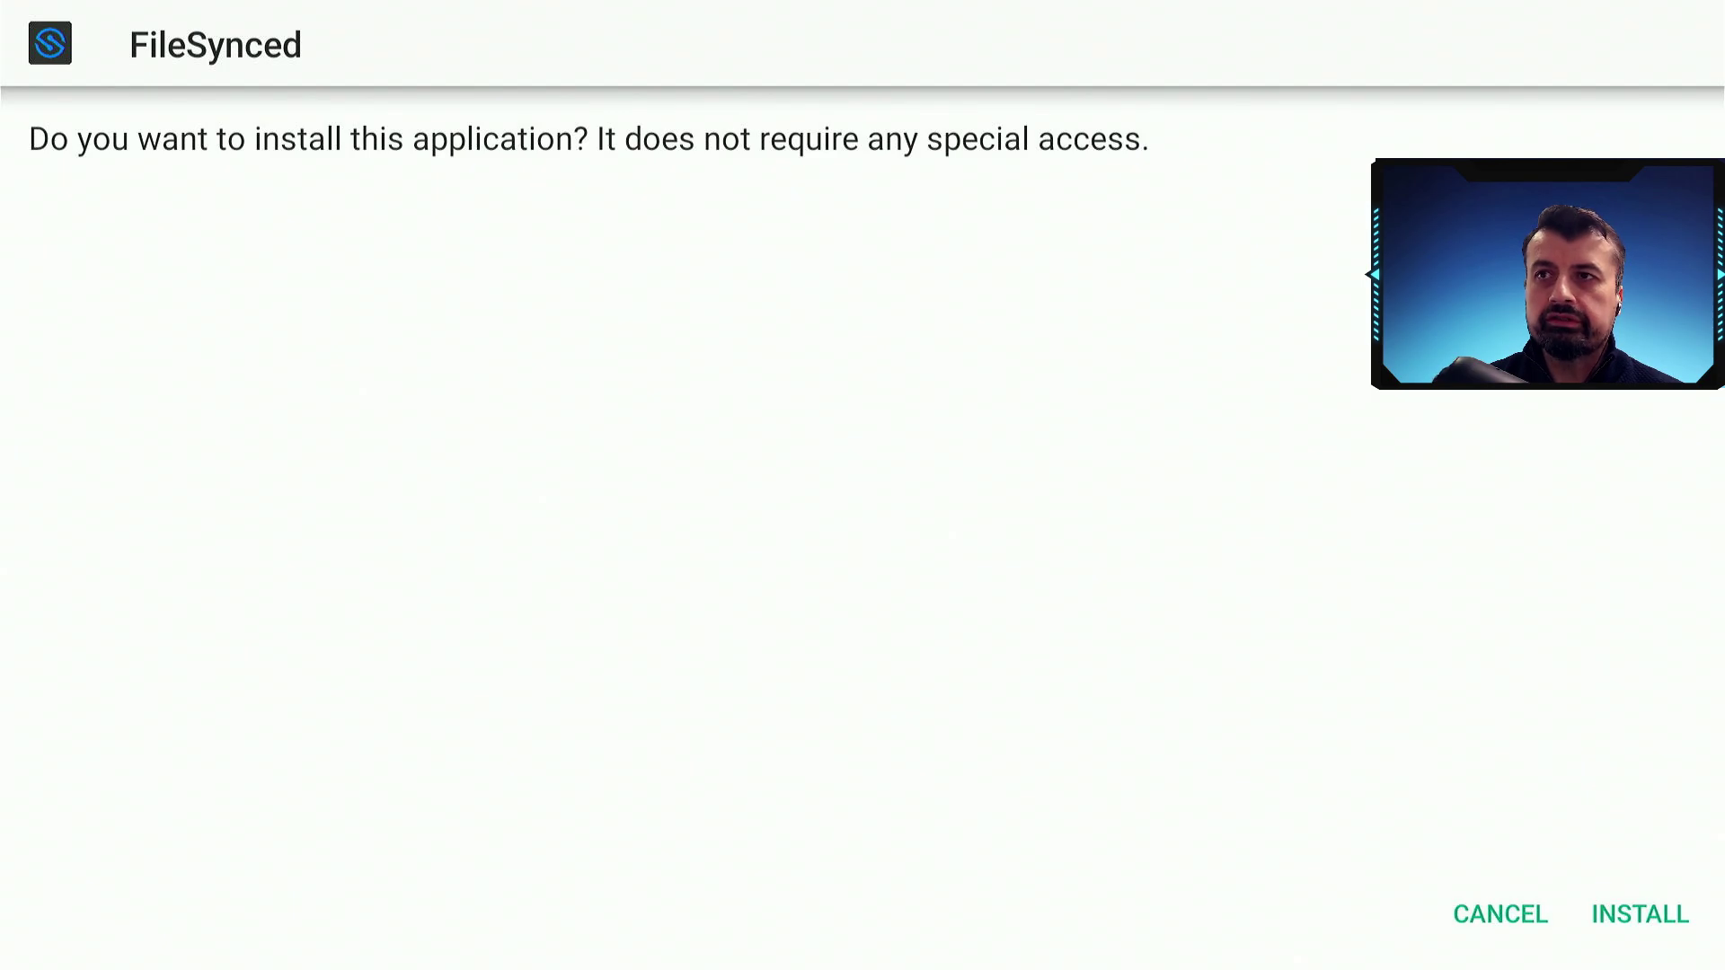
Install the downloaded FileSynced app and exit back to the home screen.
key("Down")
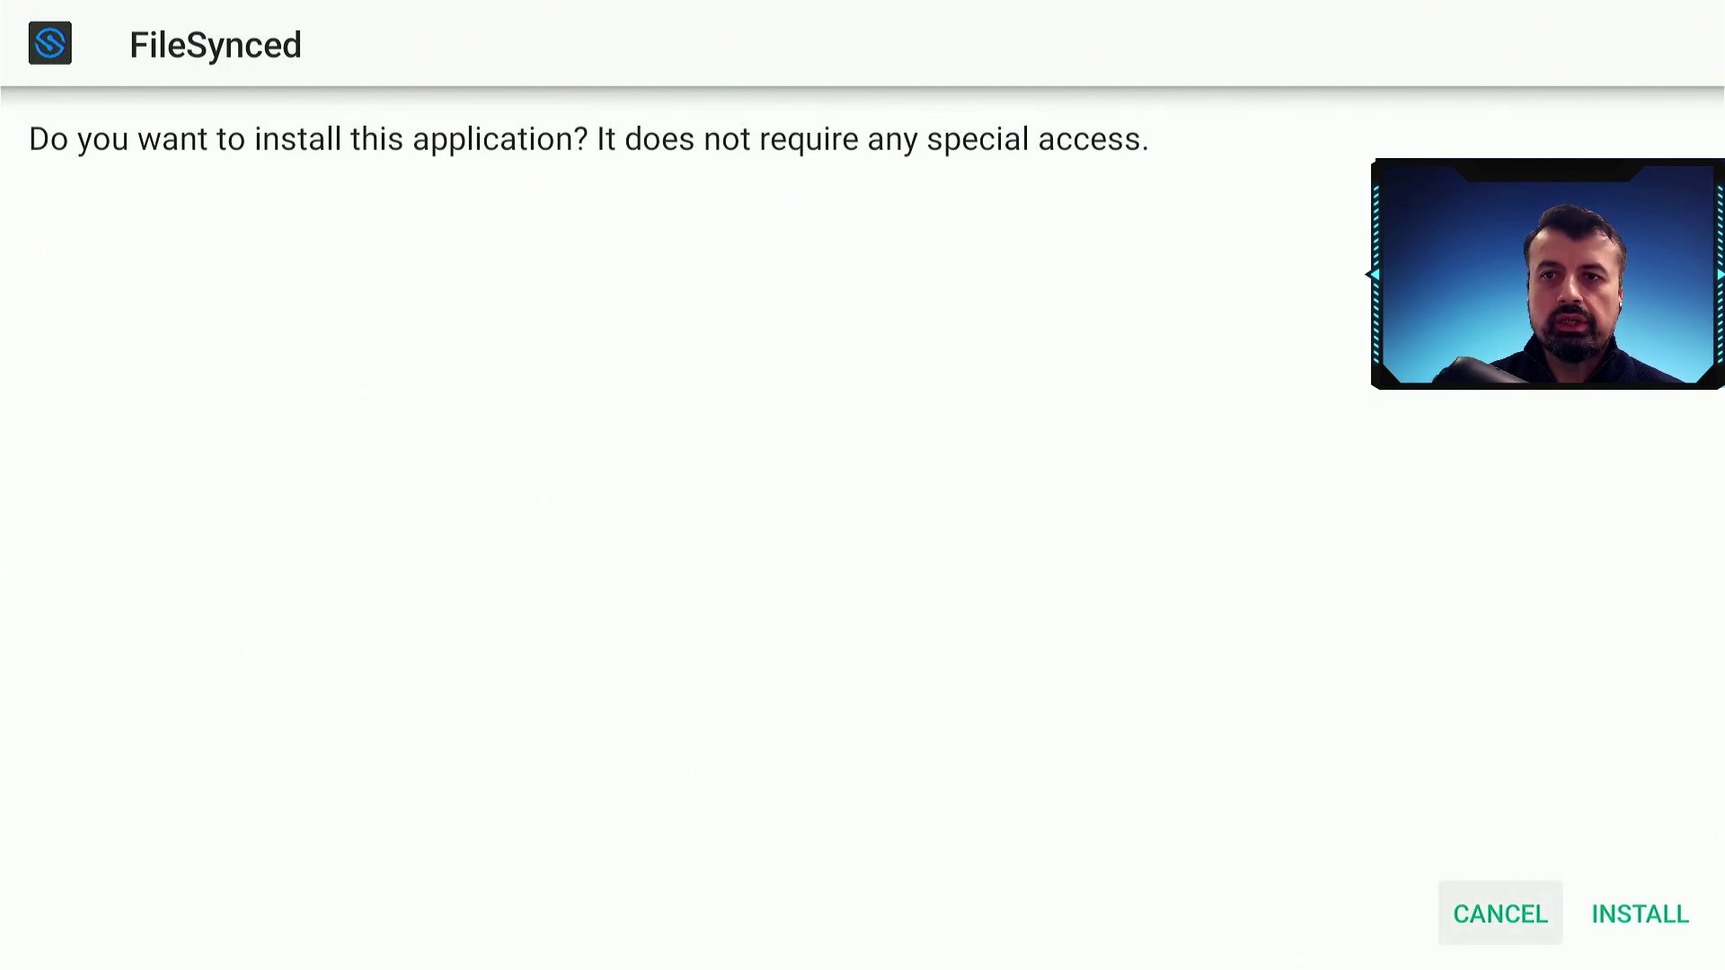
key("Right")
key("Return")
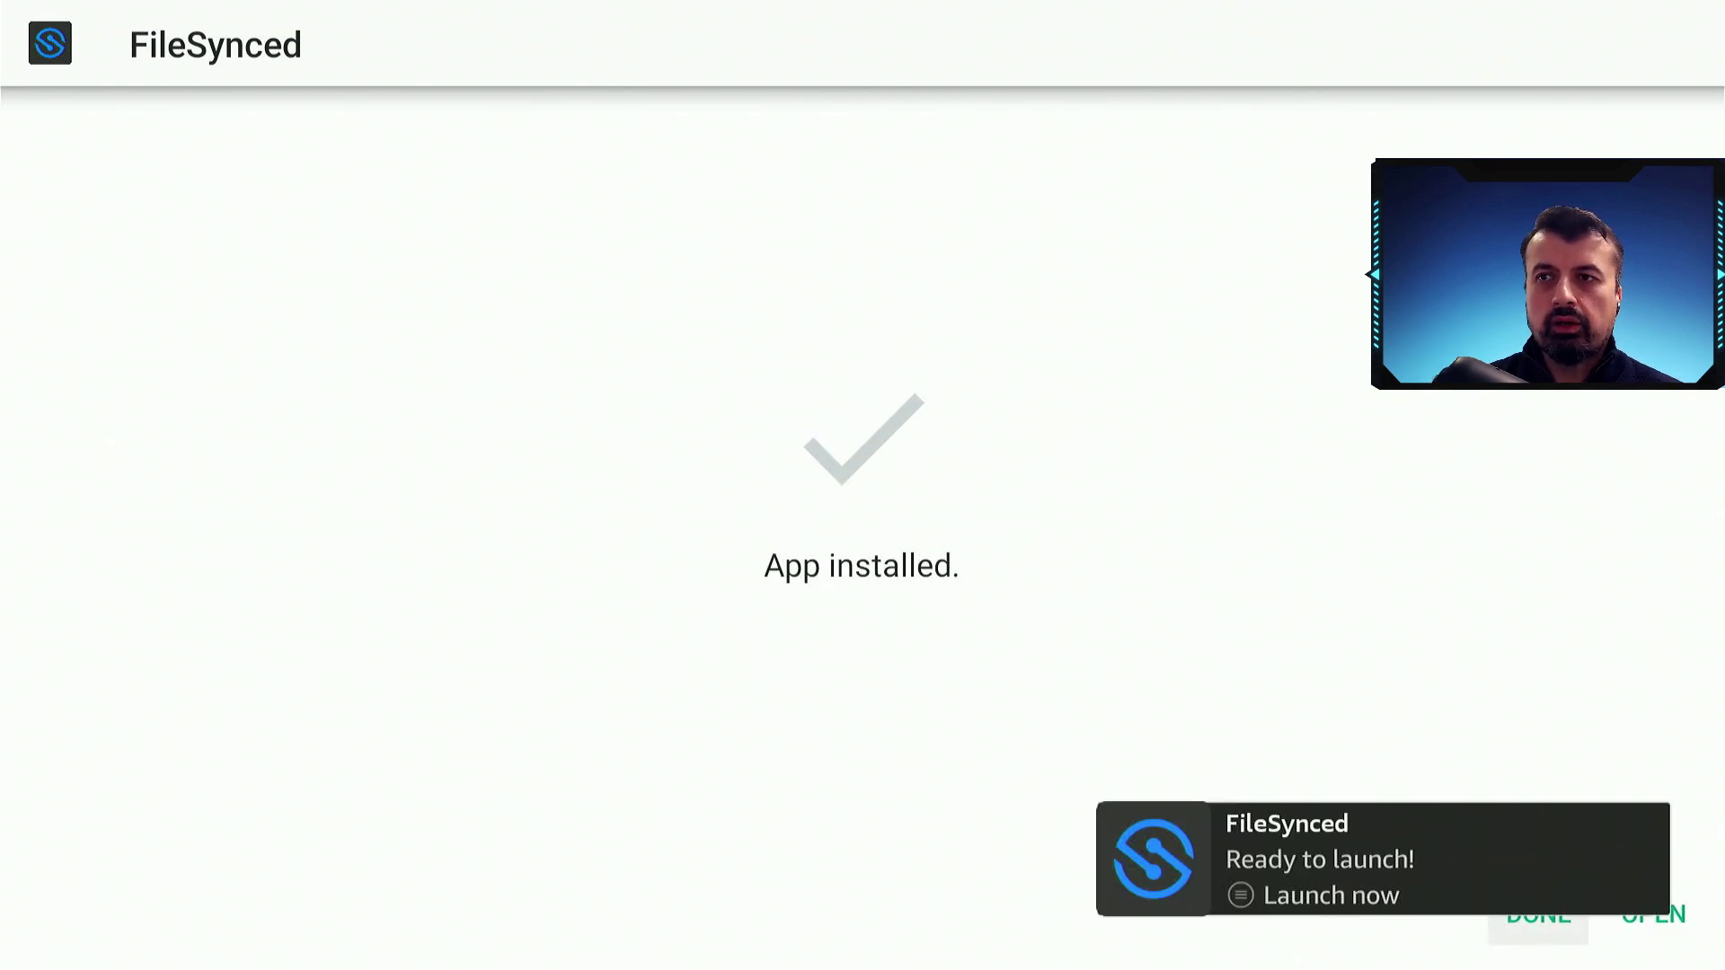
key("Return")
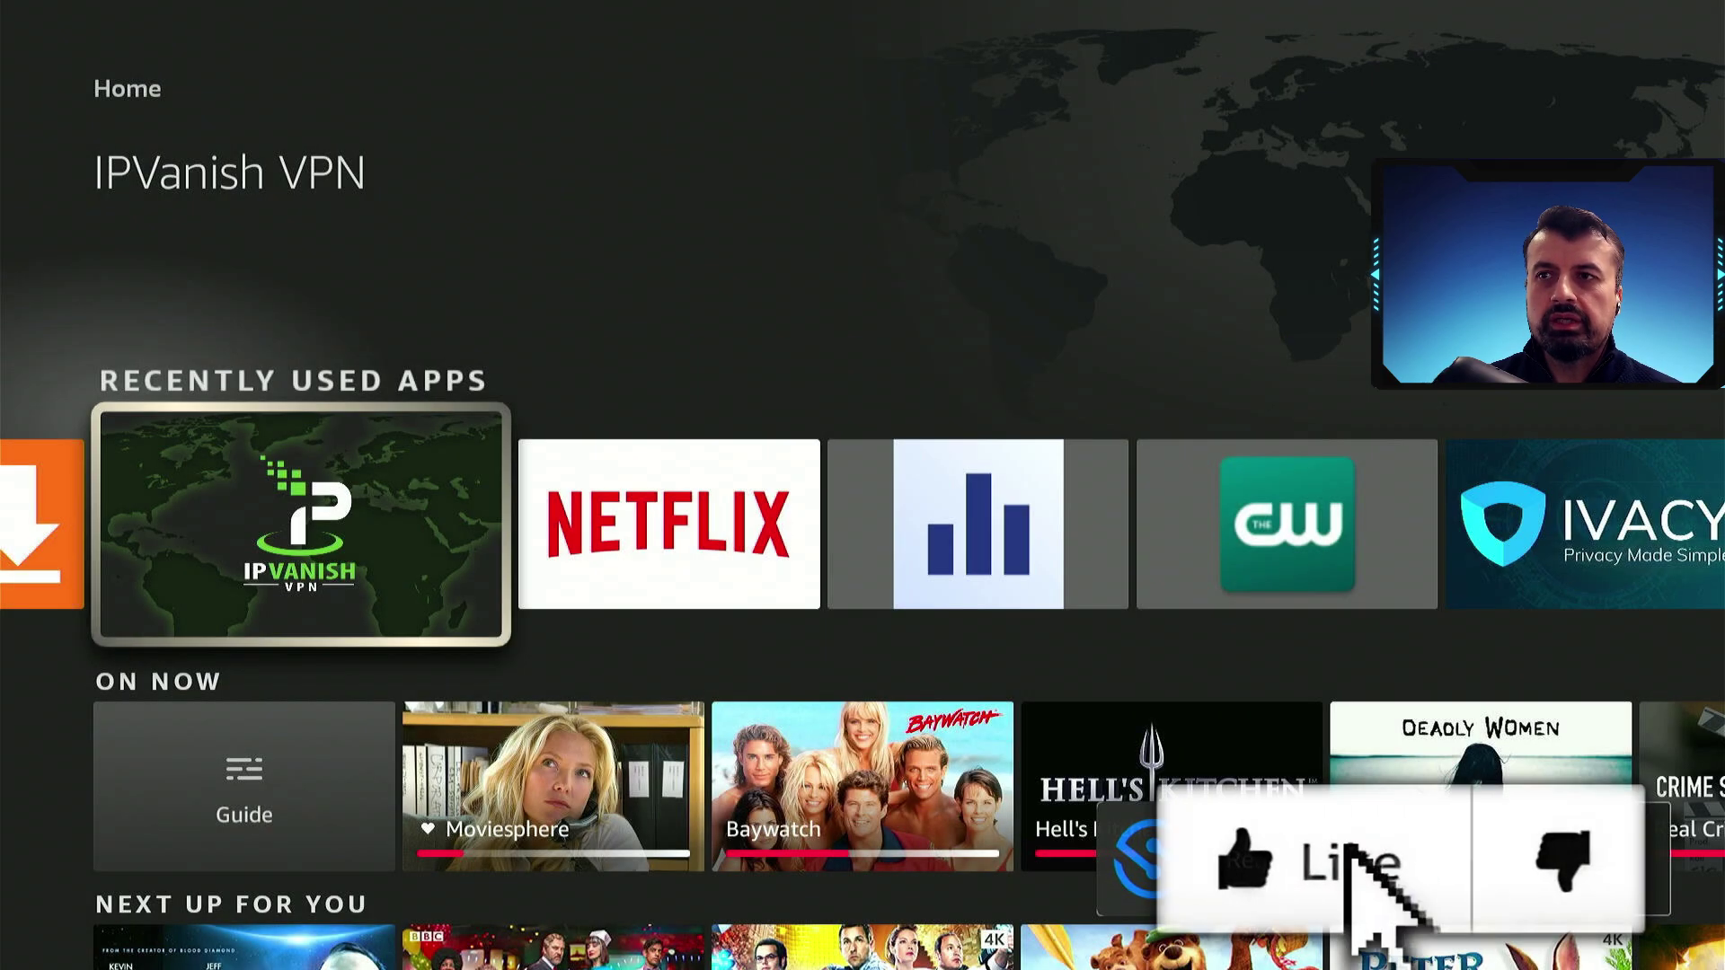
Toggle FileSynced ON under My Fire TV > Developer Options > Install unknown apps.
key("Home")
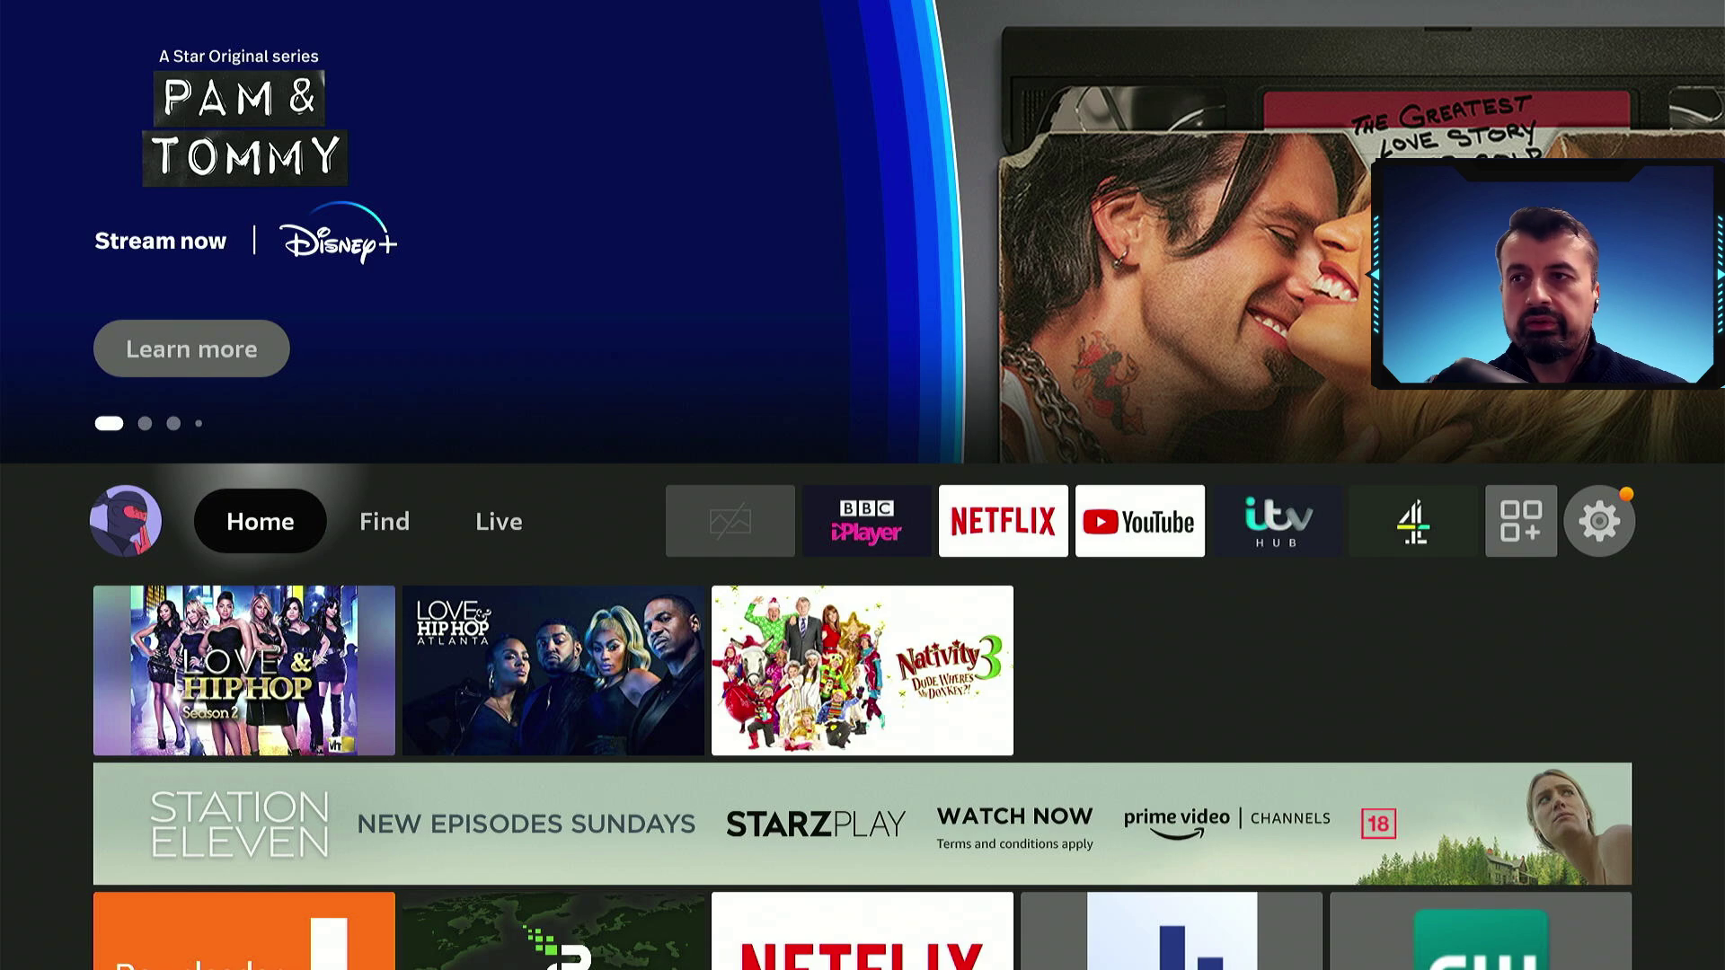
key("Right")
key("Right")
key("Right")
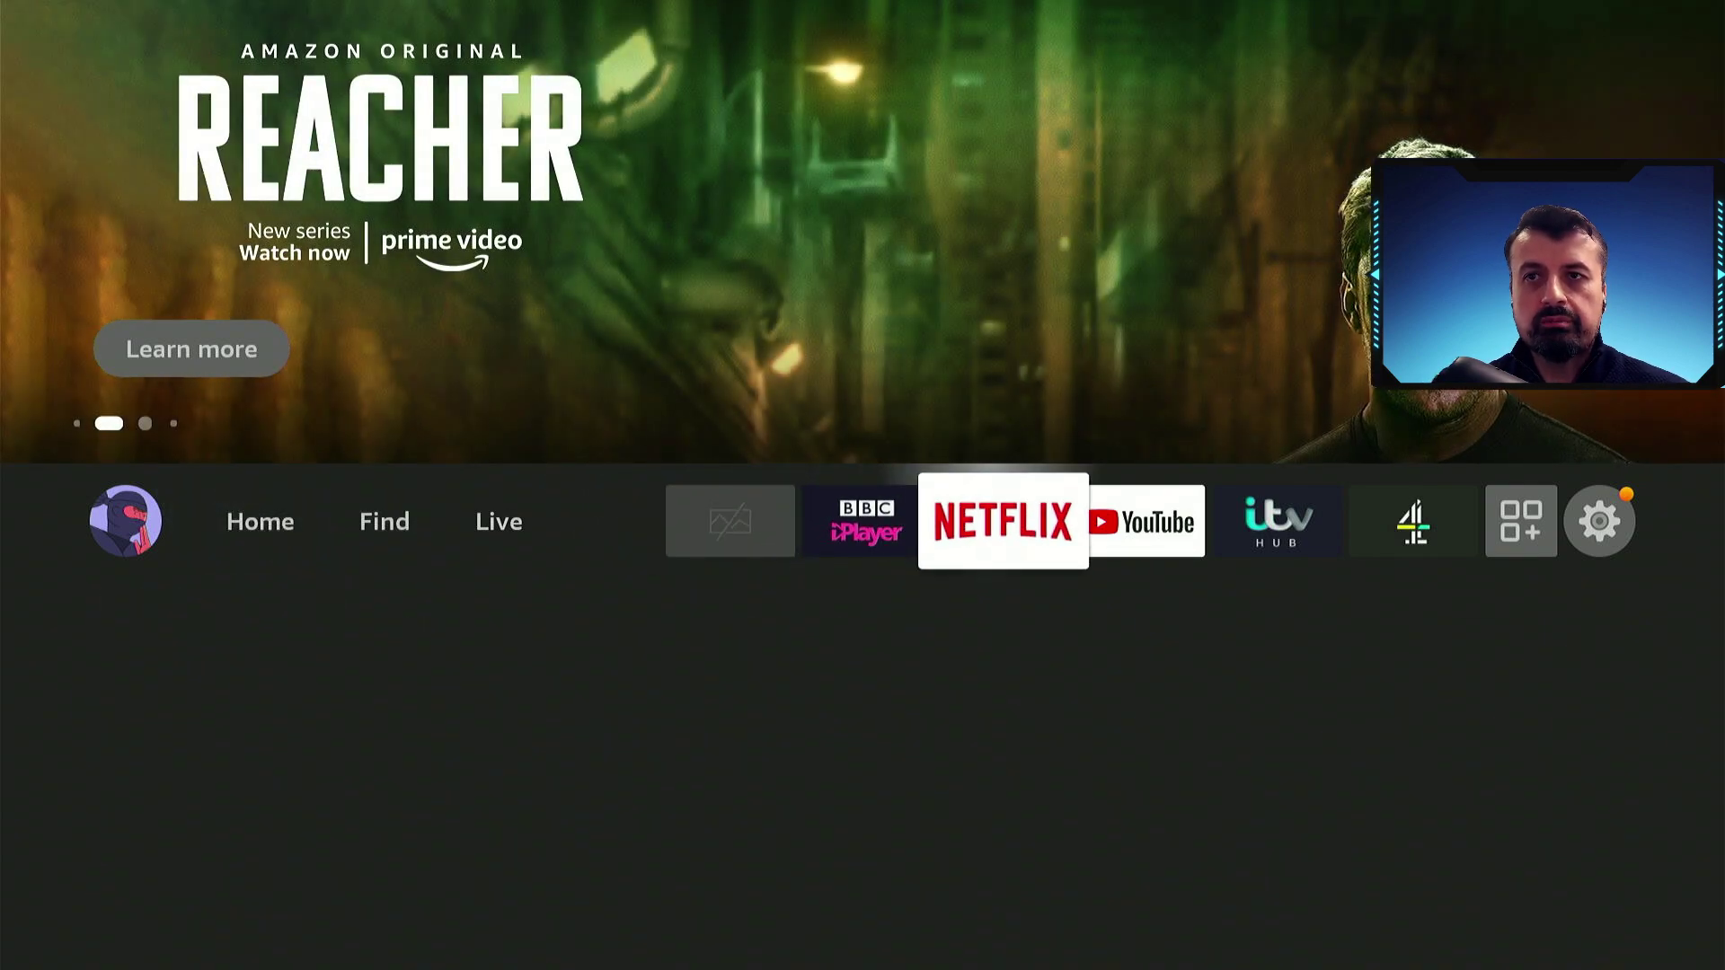
key("Right")
key("Right")
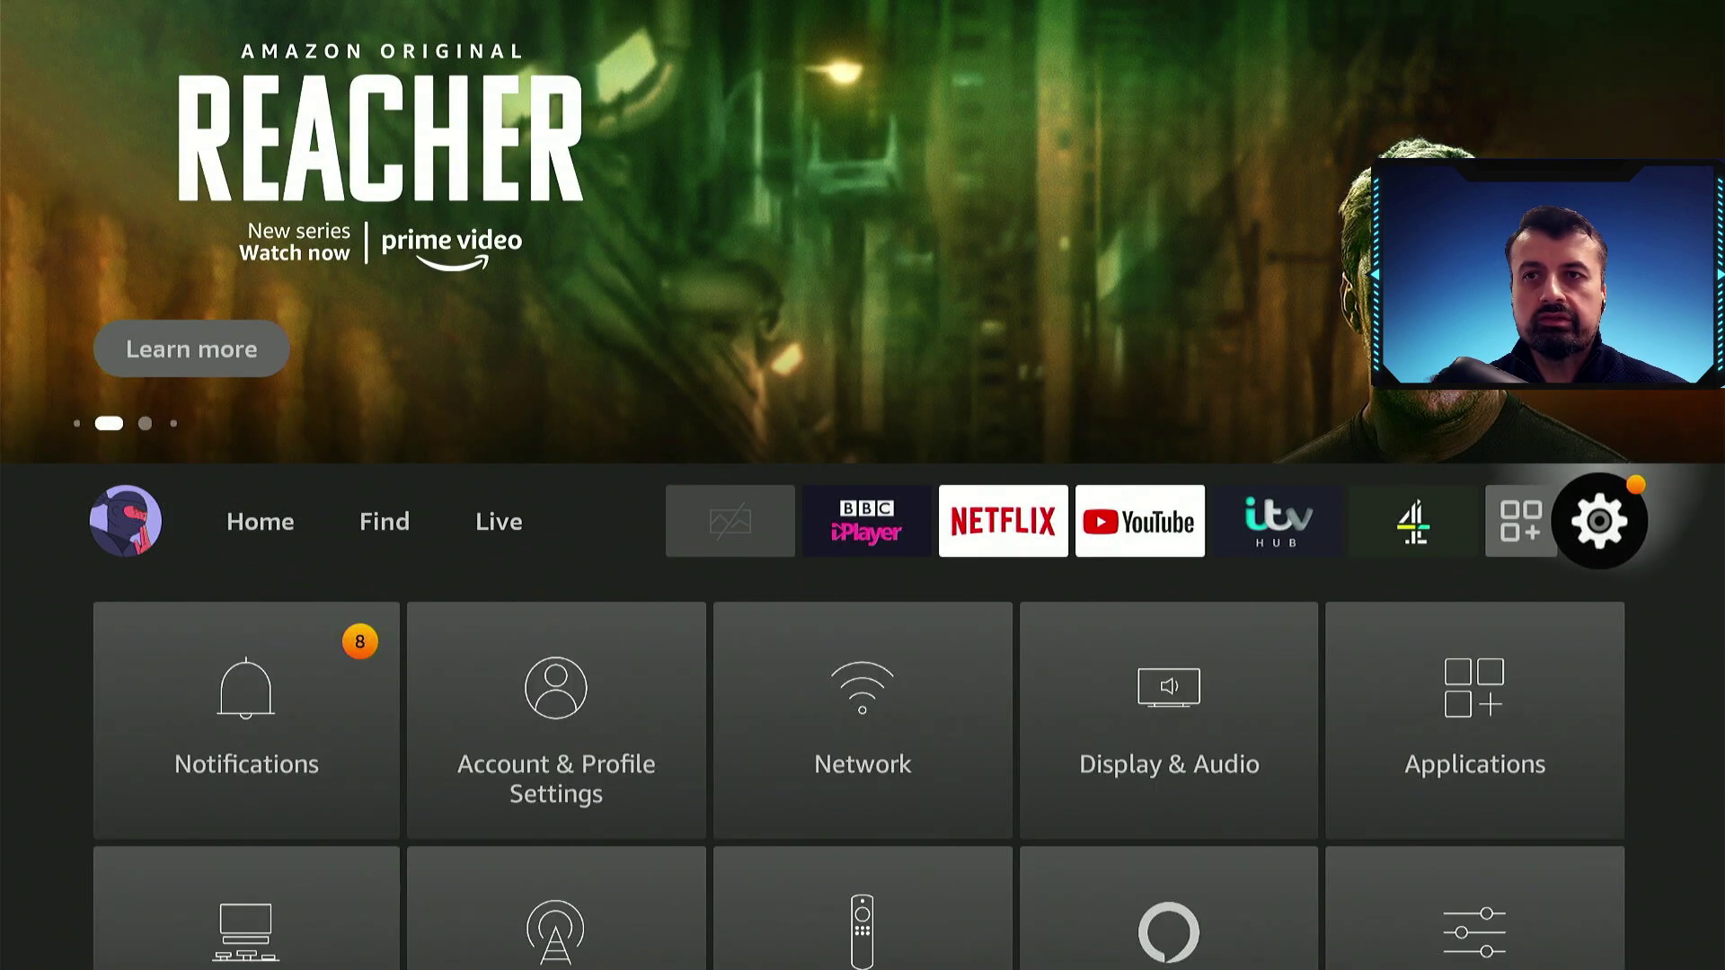
key("Down")
key("Down")
key("Down")
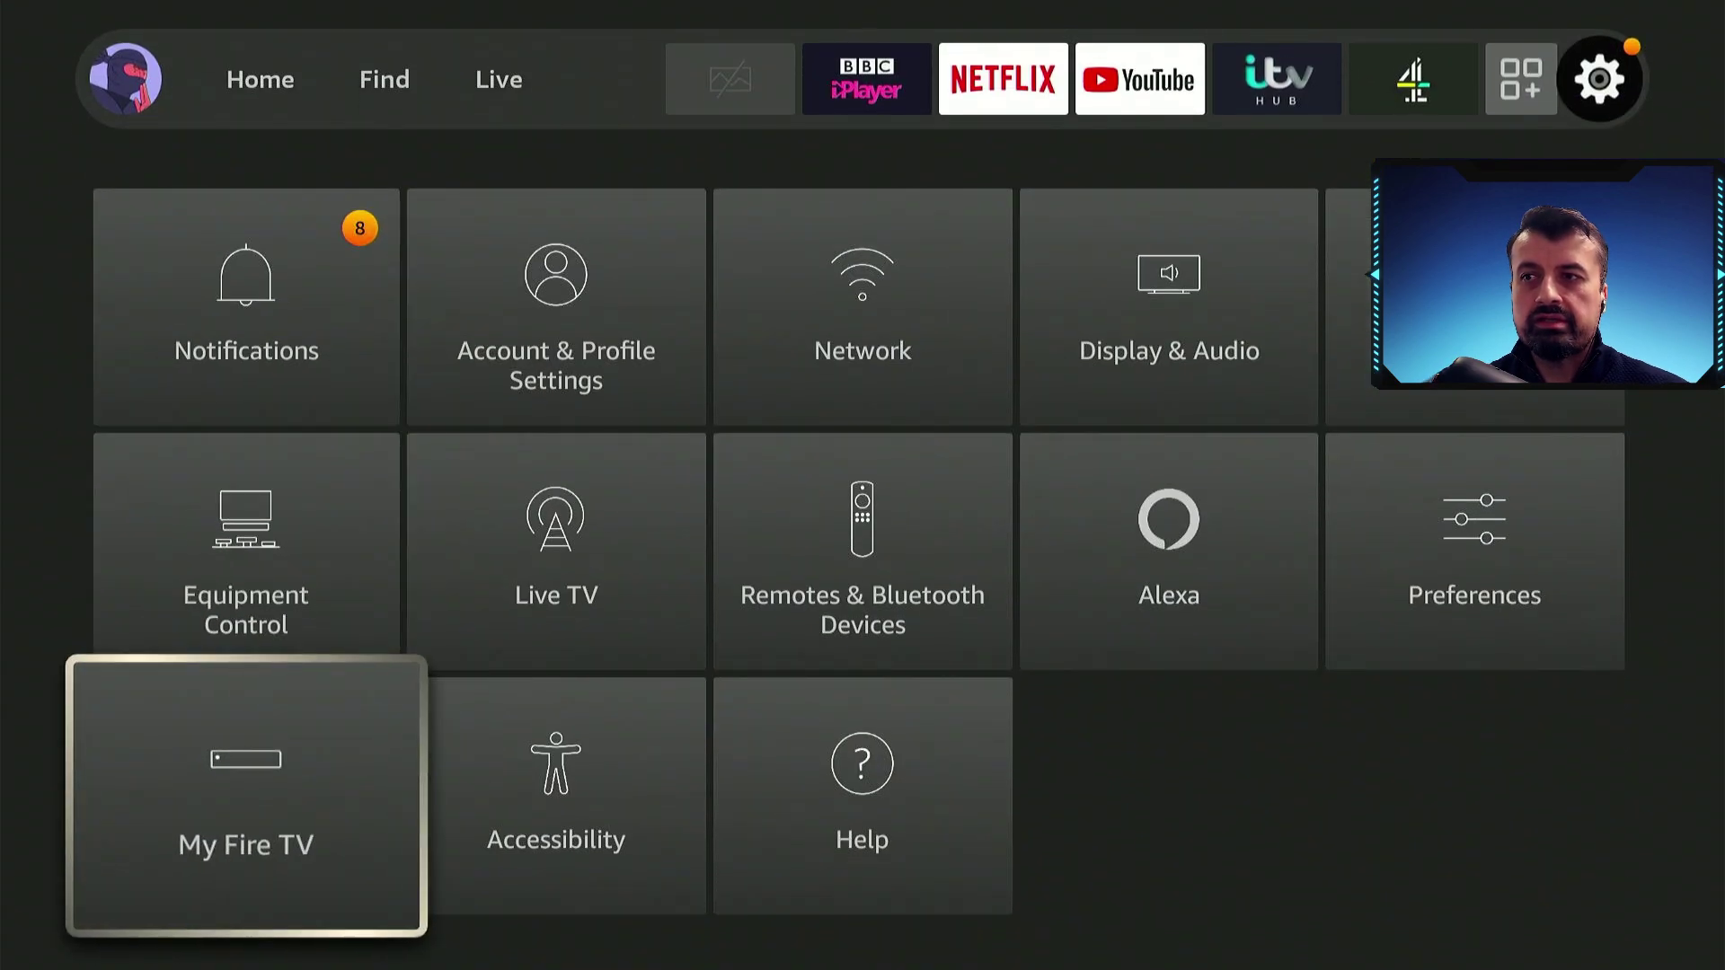
key("Return")
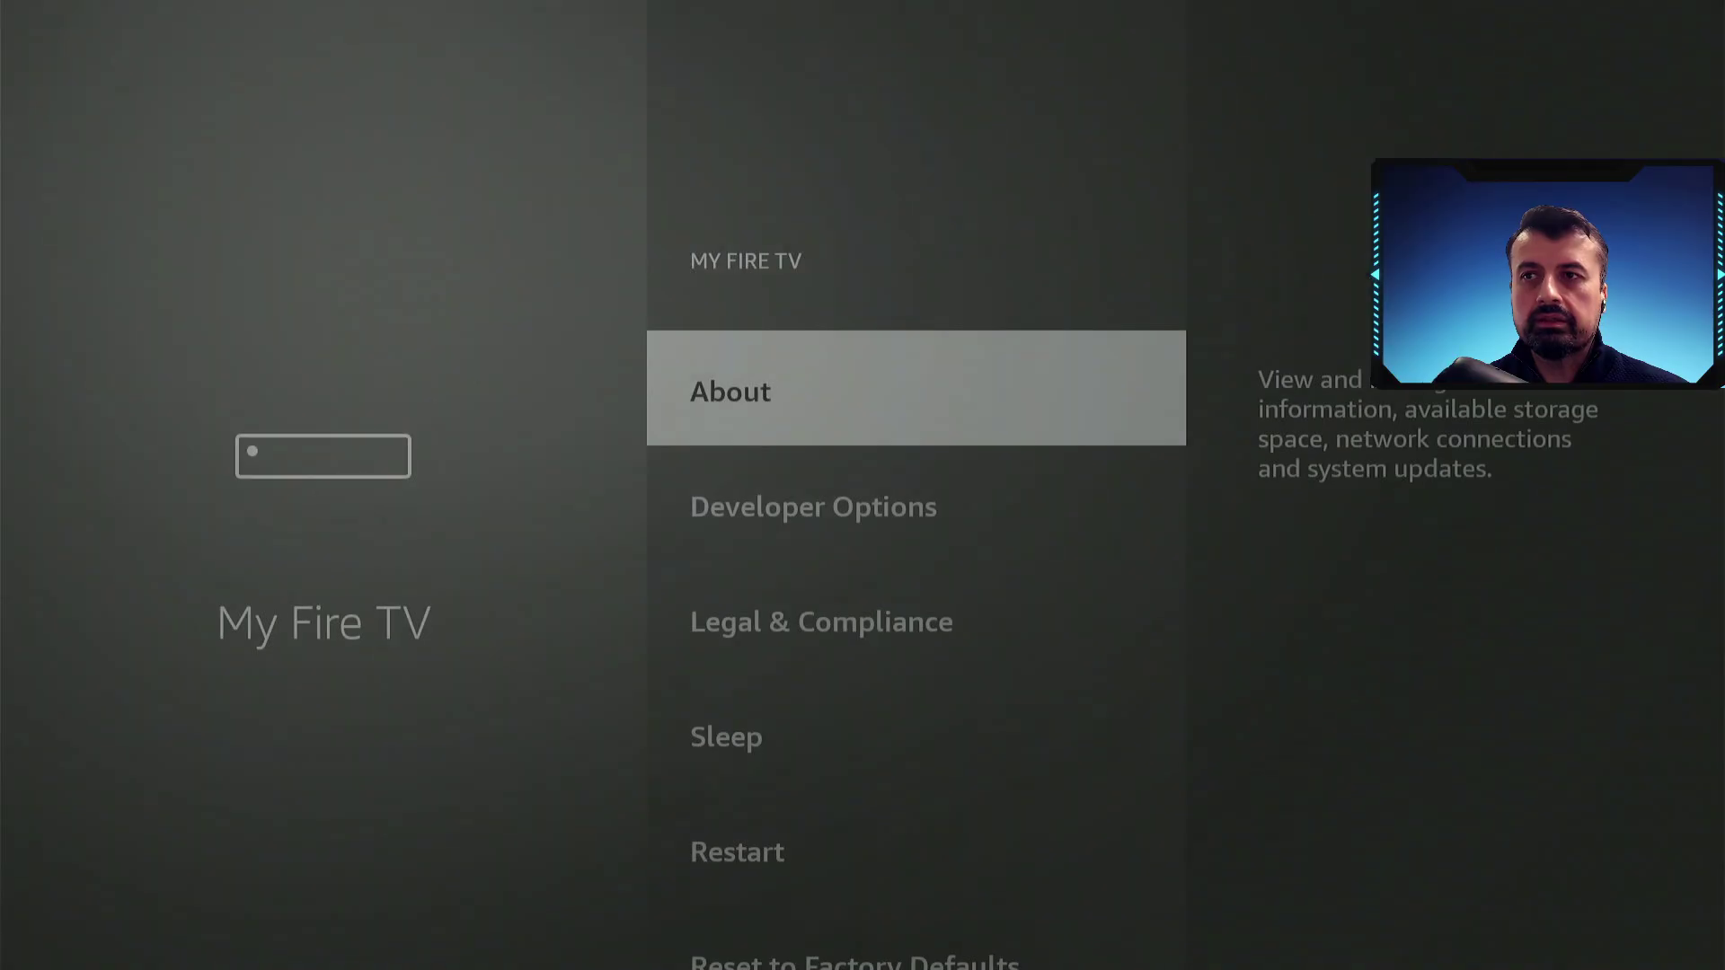
key("Down")
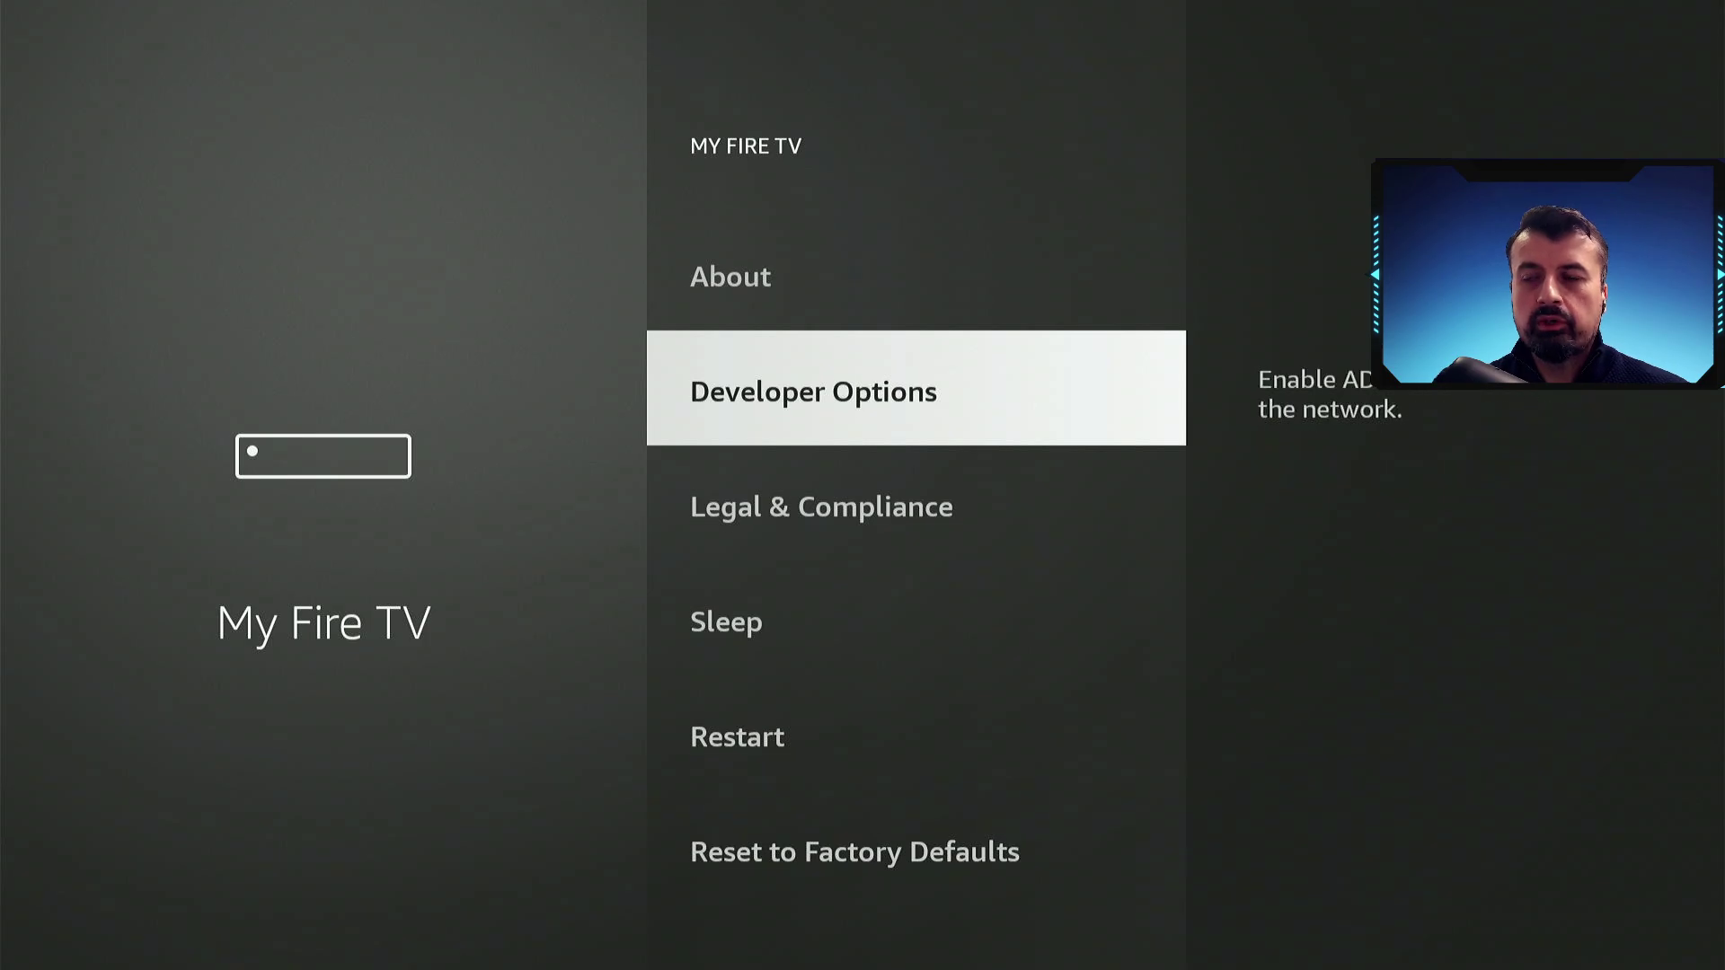
key("Return")
key("Down")
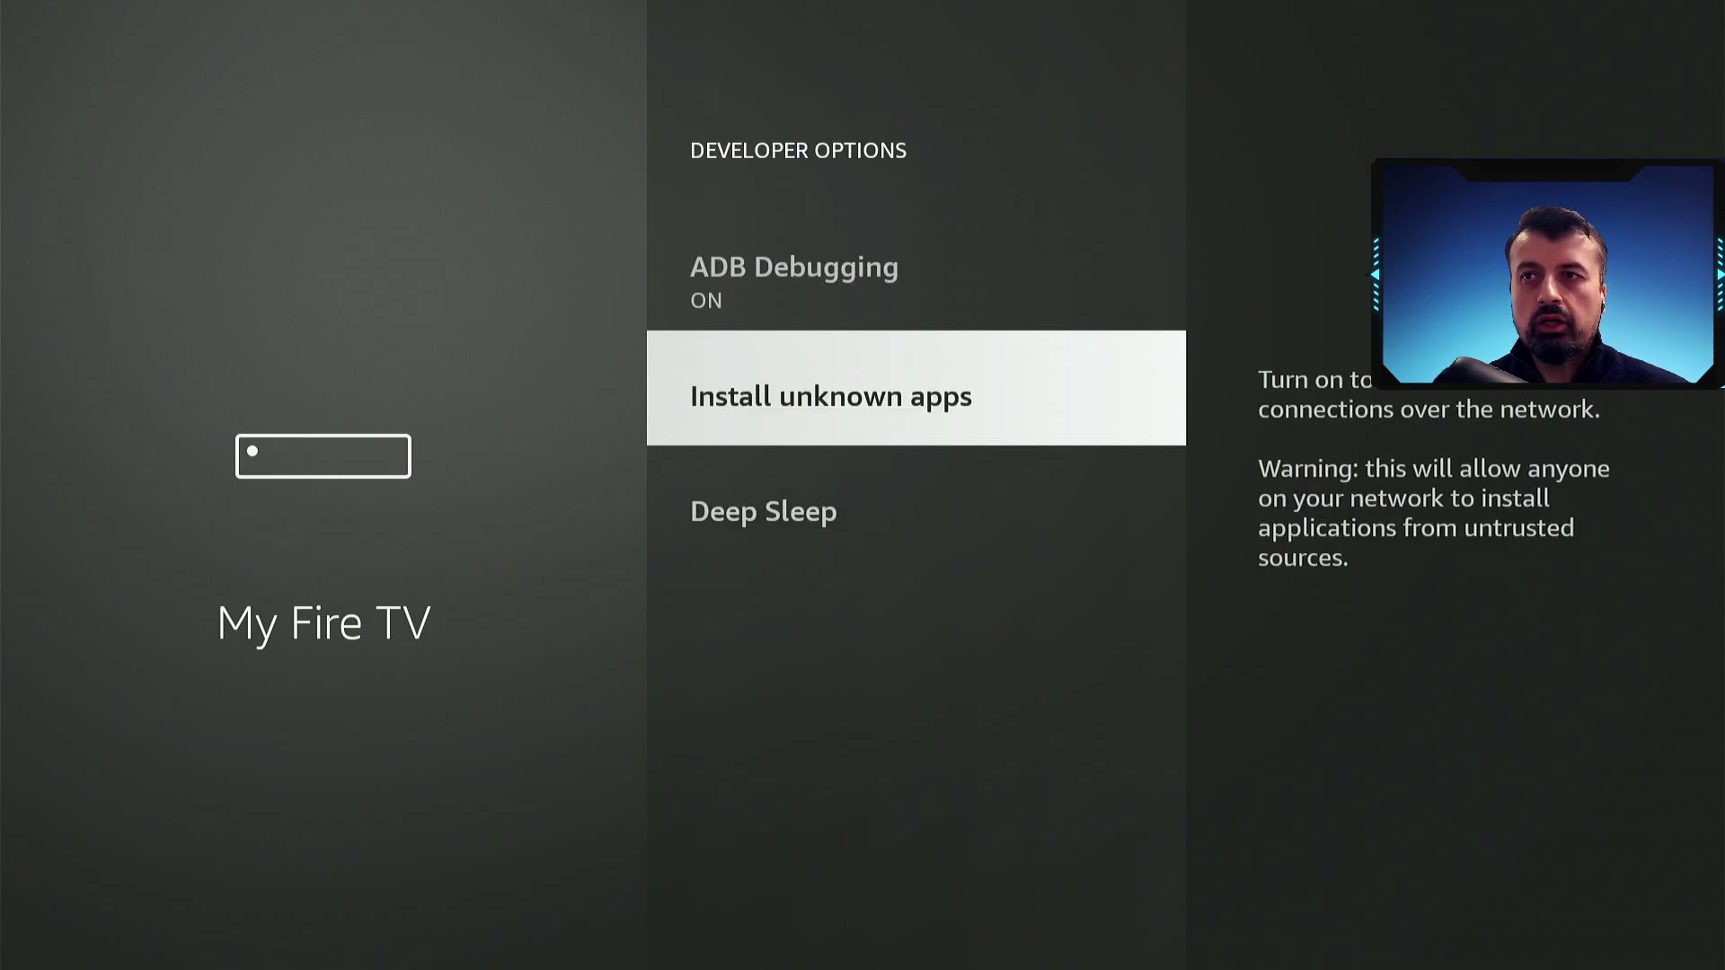
key("Return")
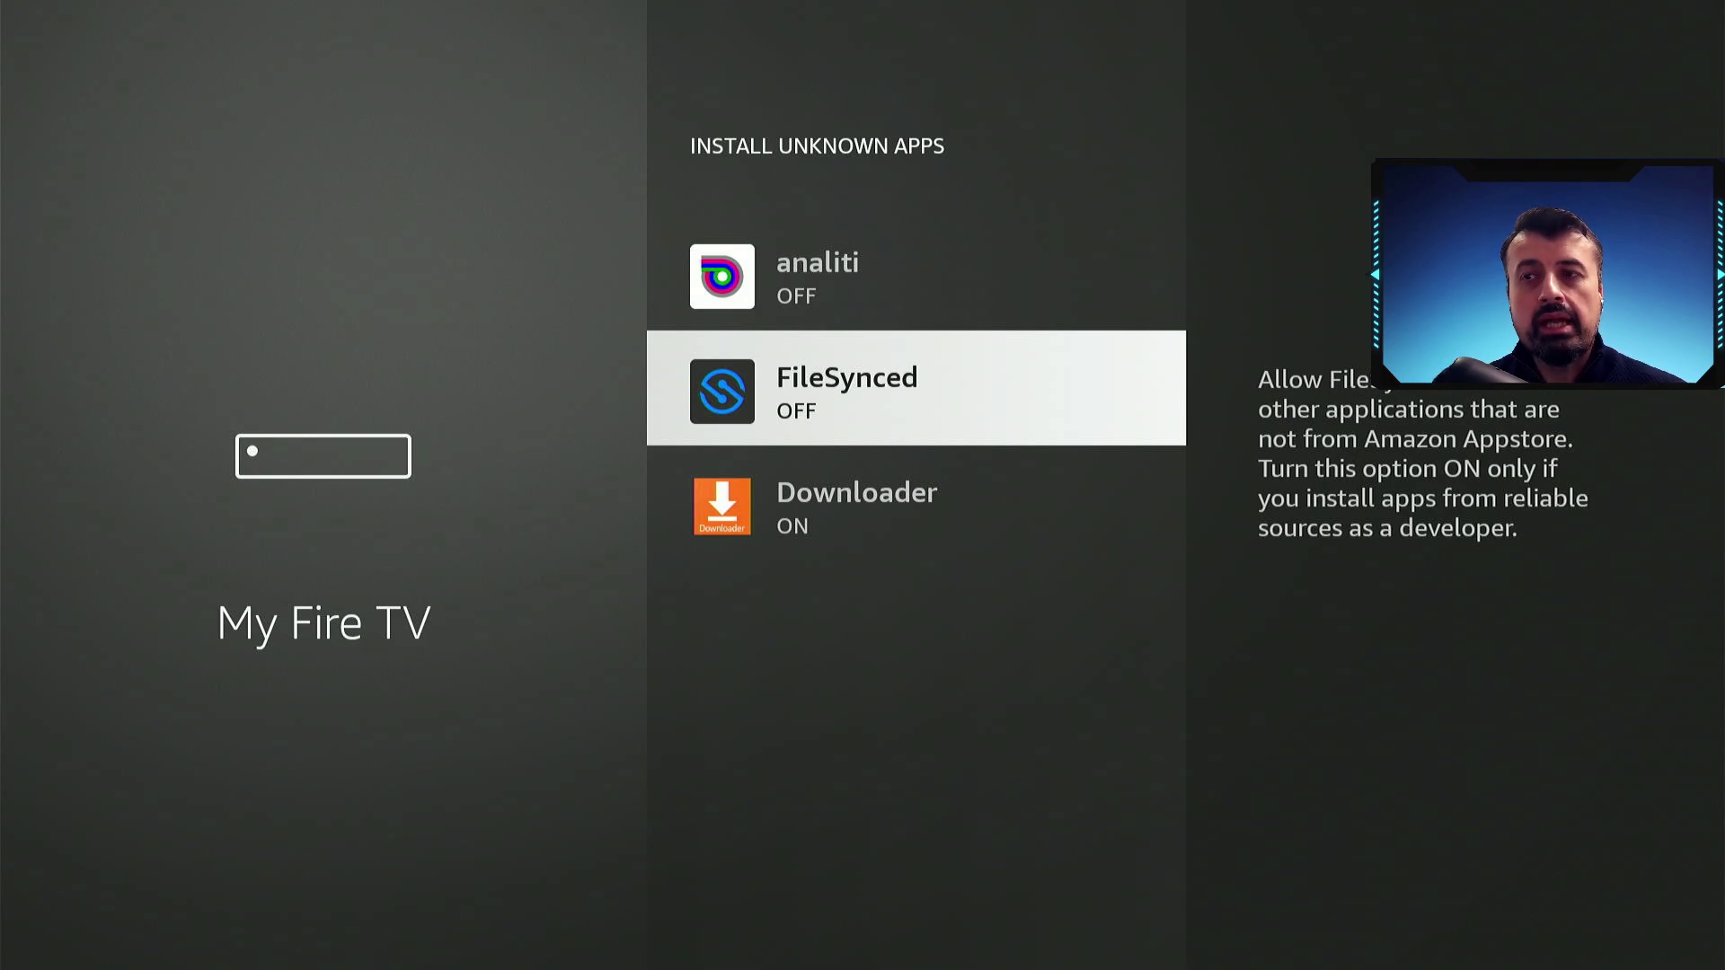
key("Return")
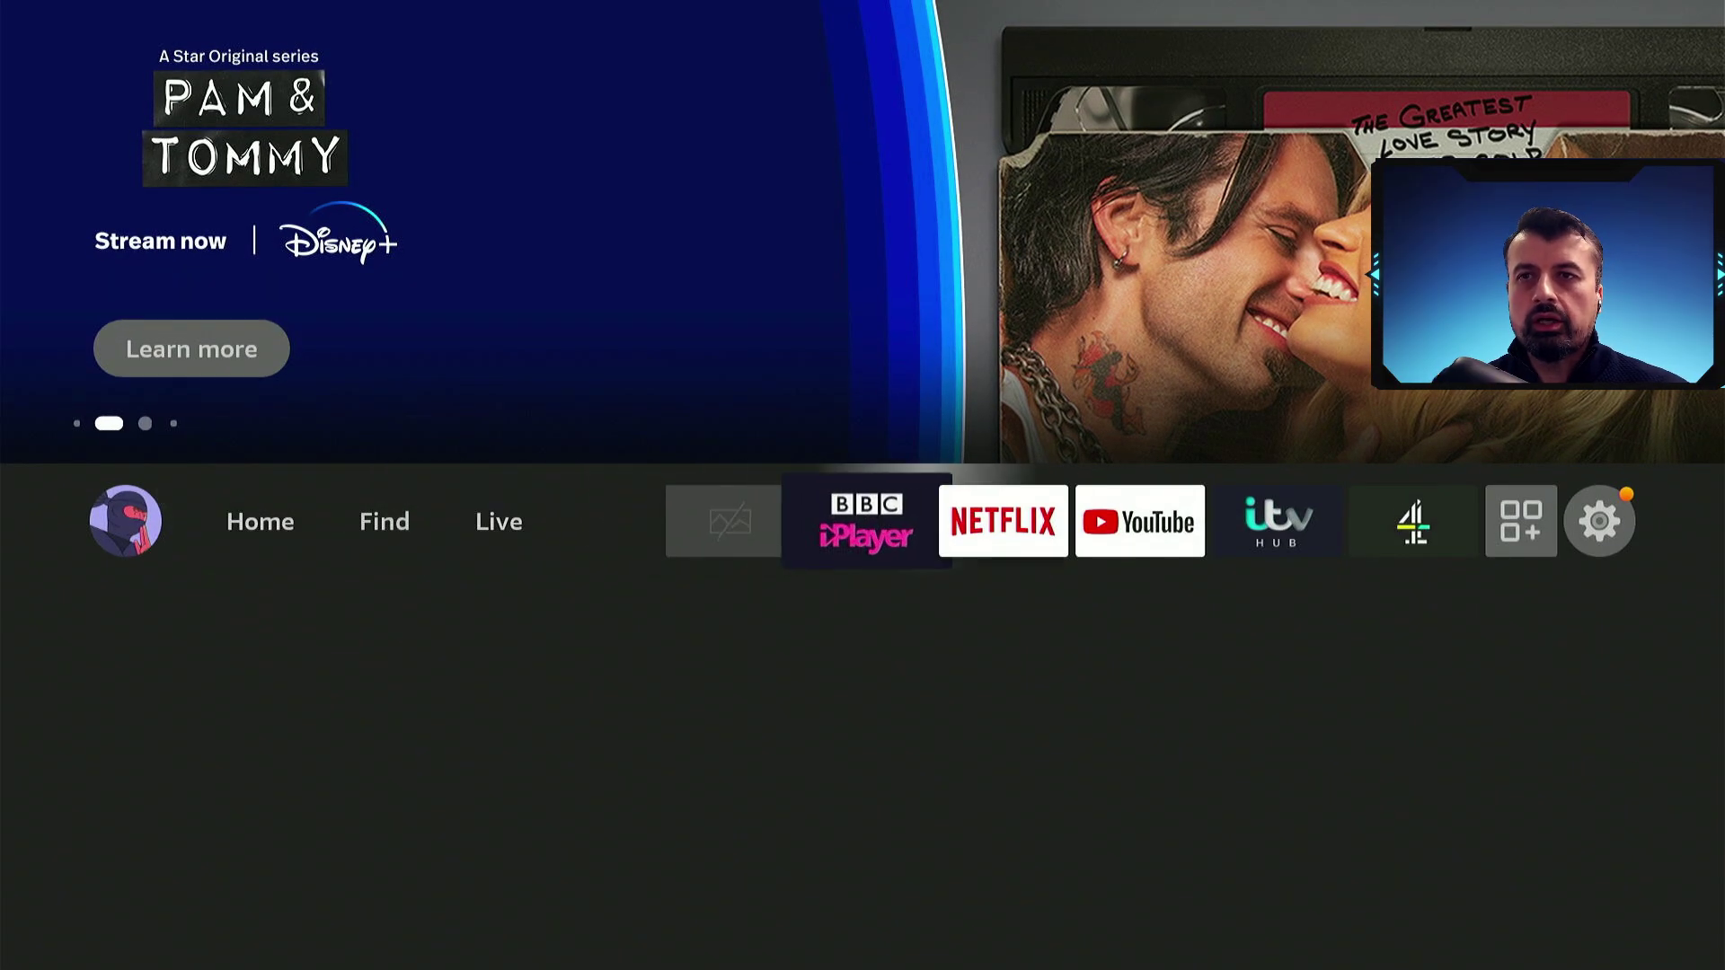
key("Right")
key("Right")
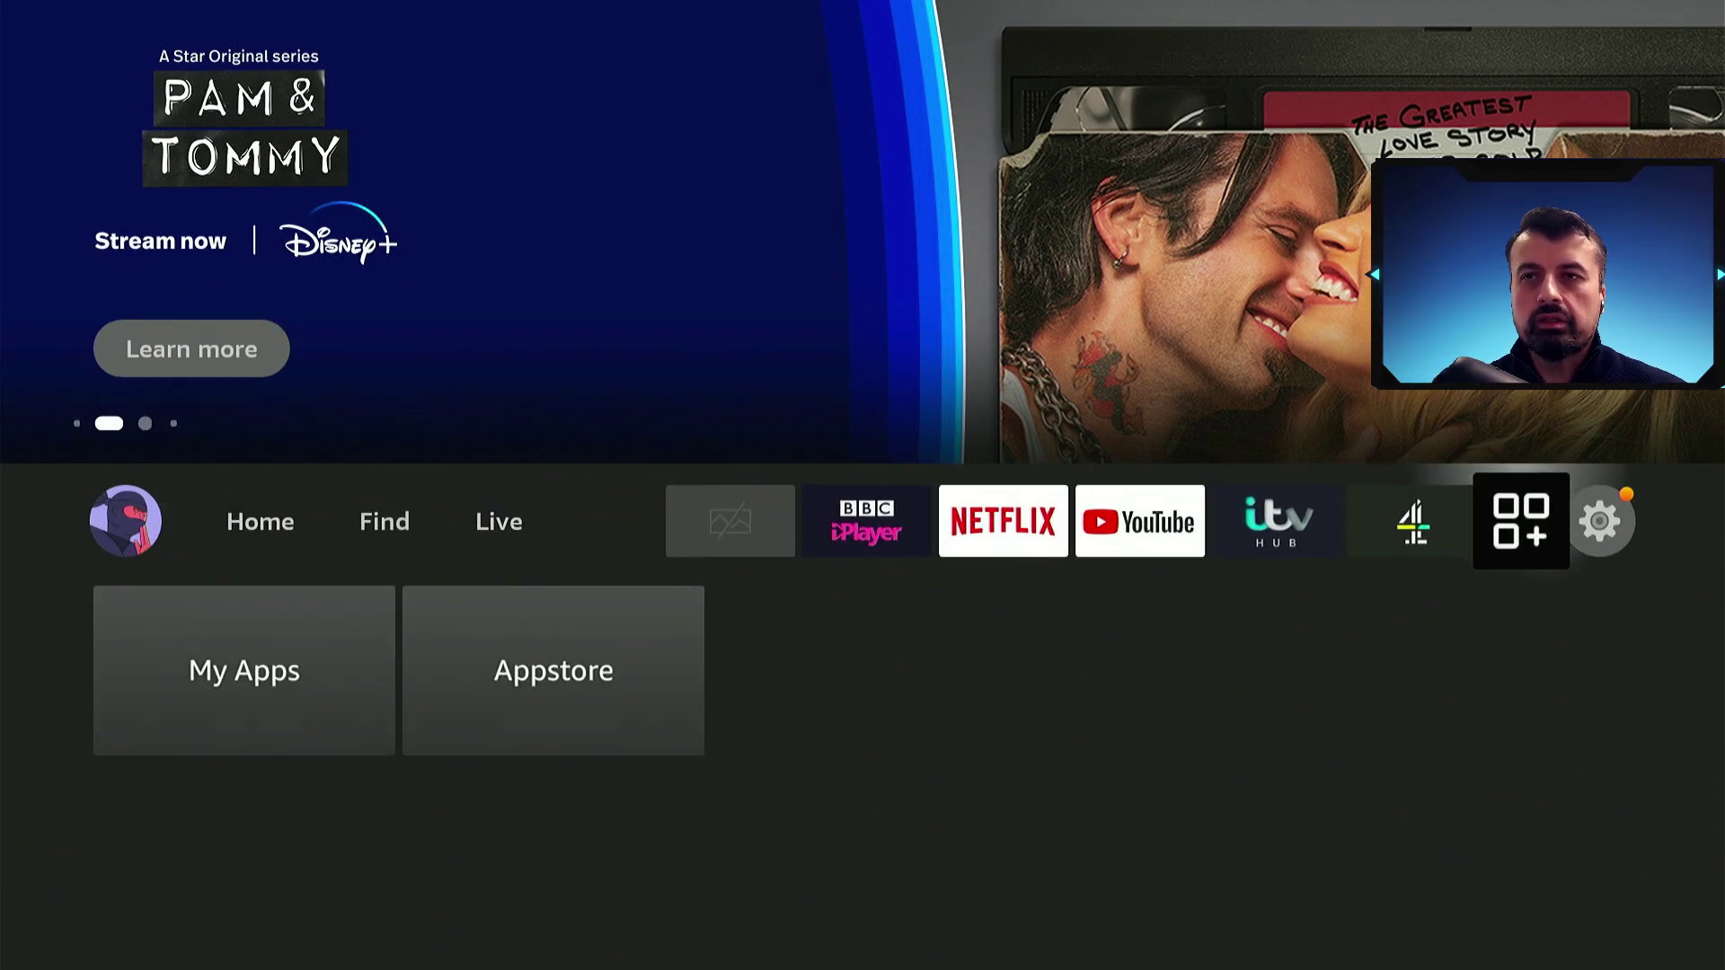
Open Your Apps & Channels and launch the FileSynced tile at the end.
key("Return")
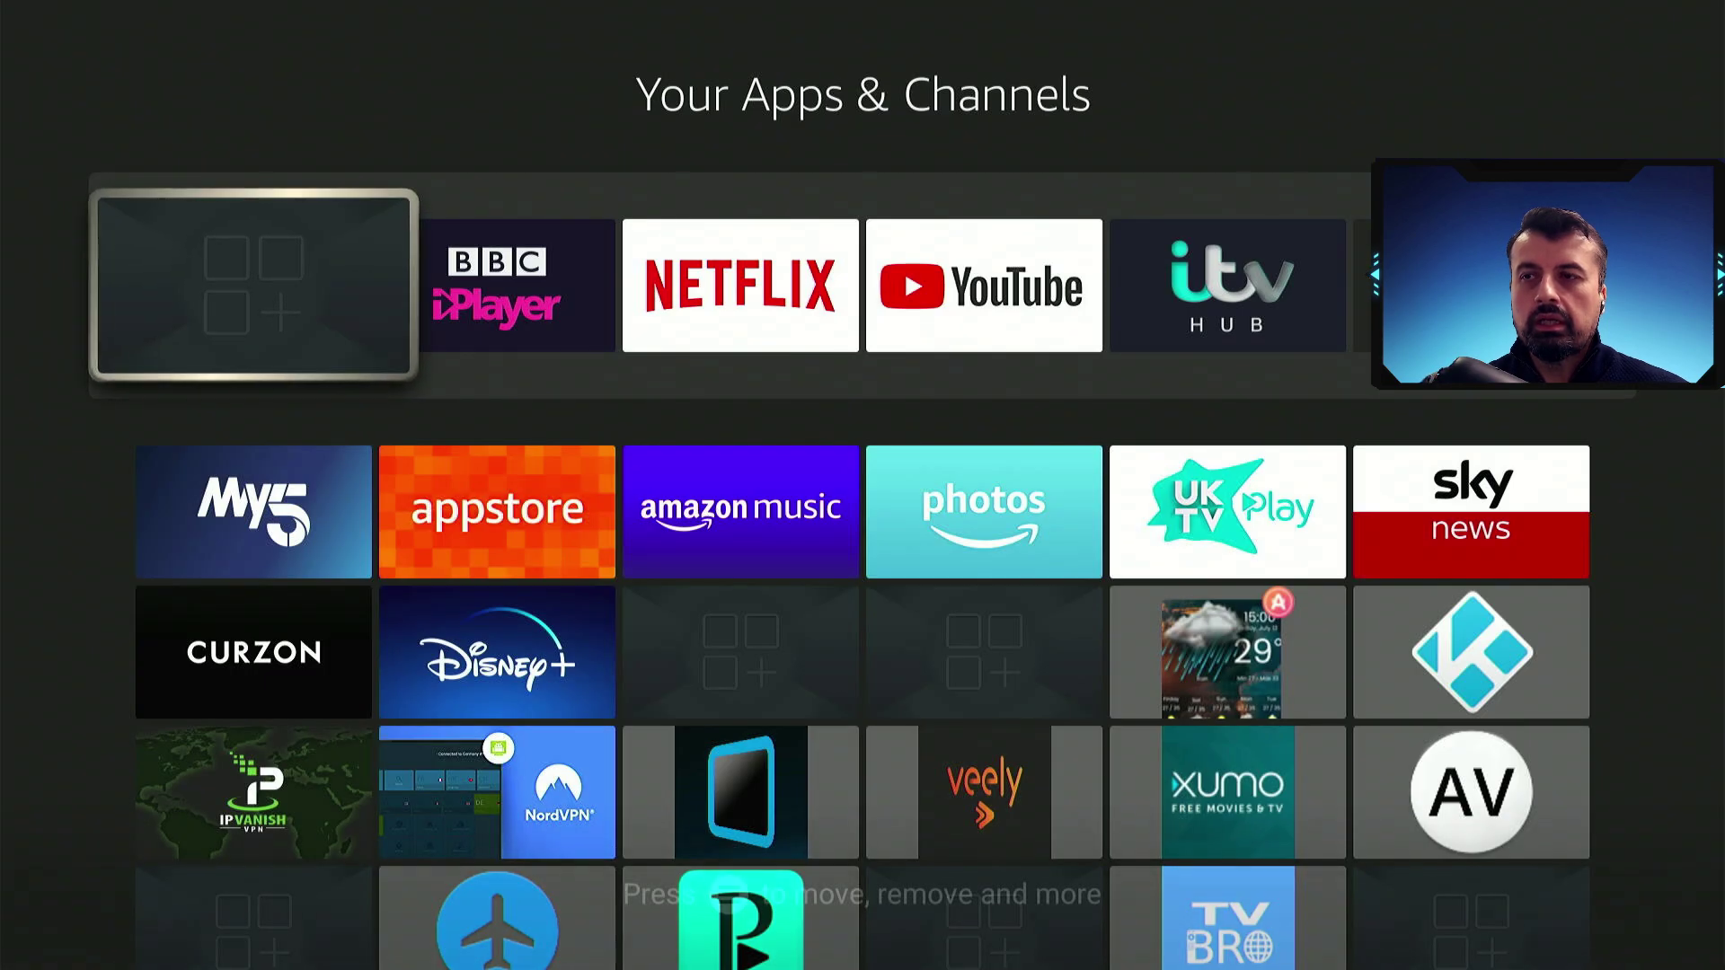
key("Up")
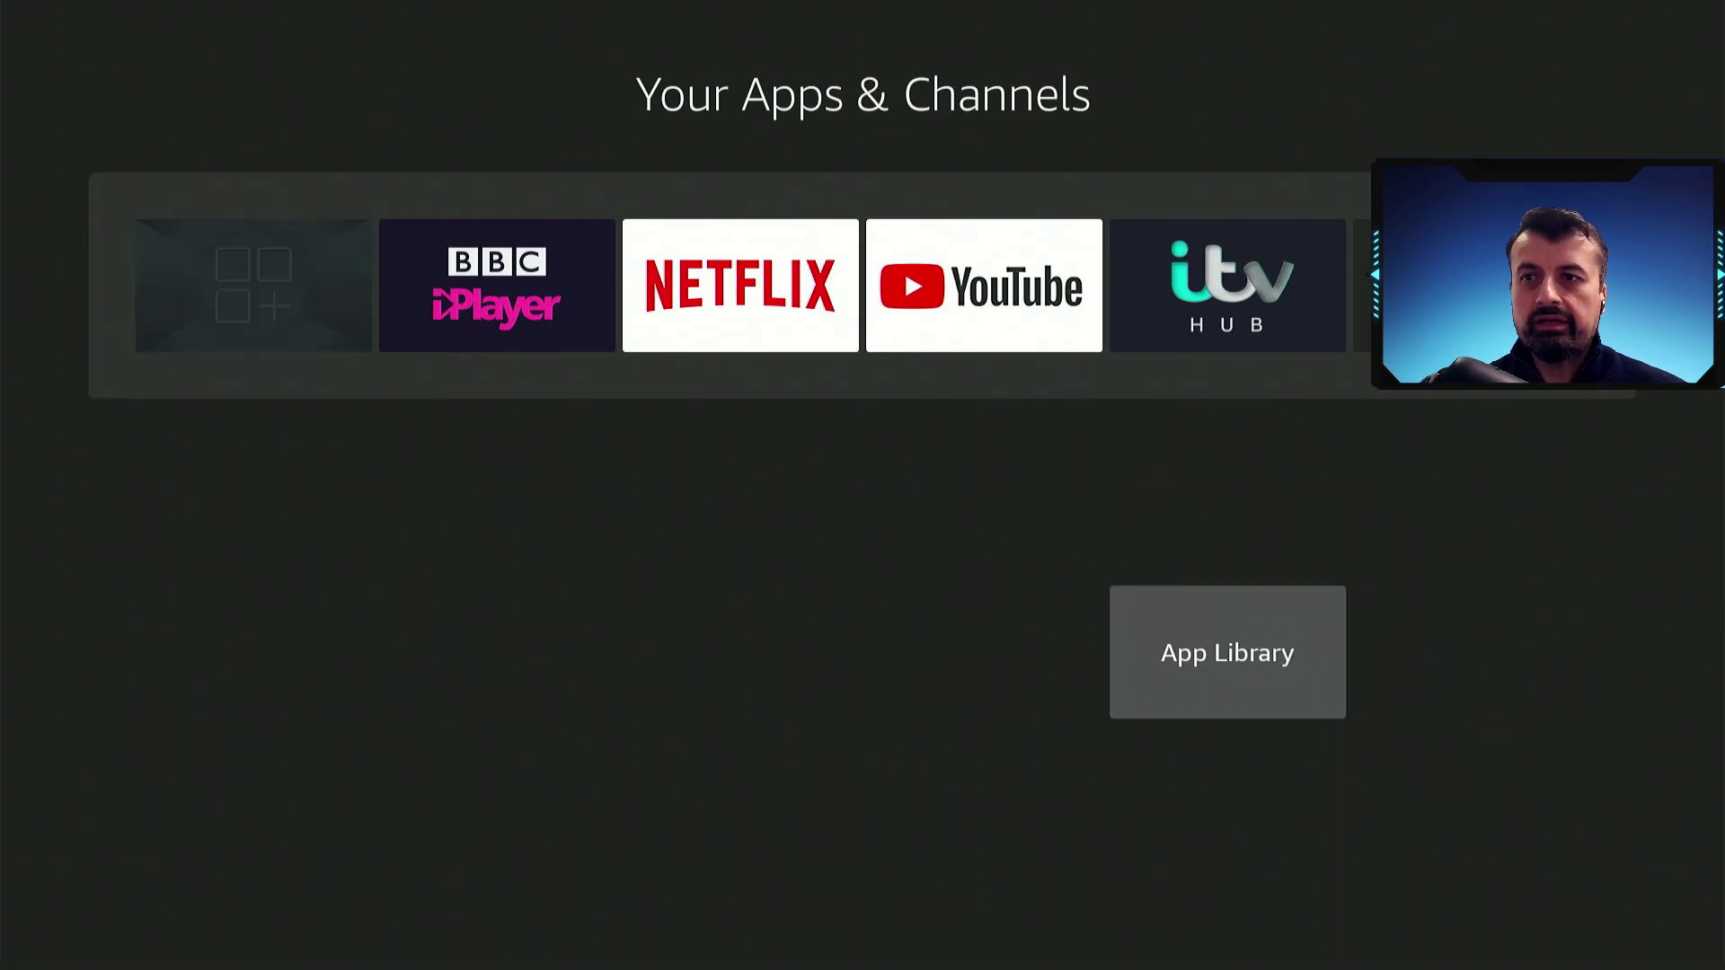
key("Left")
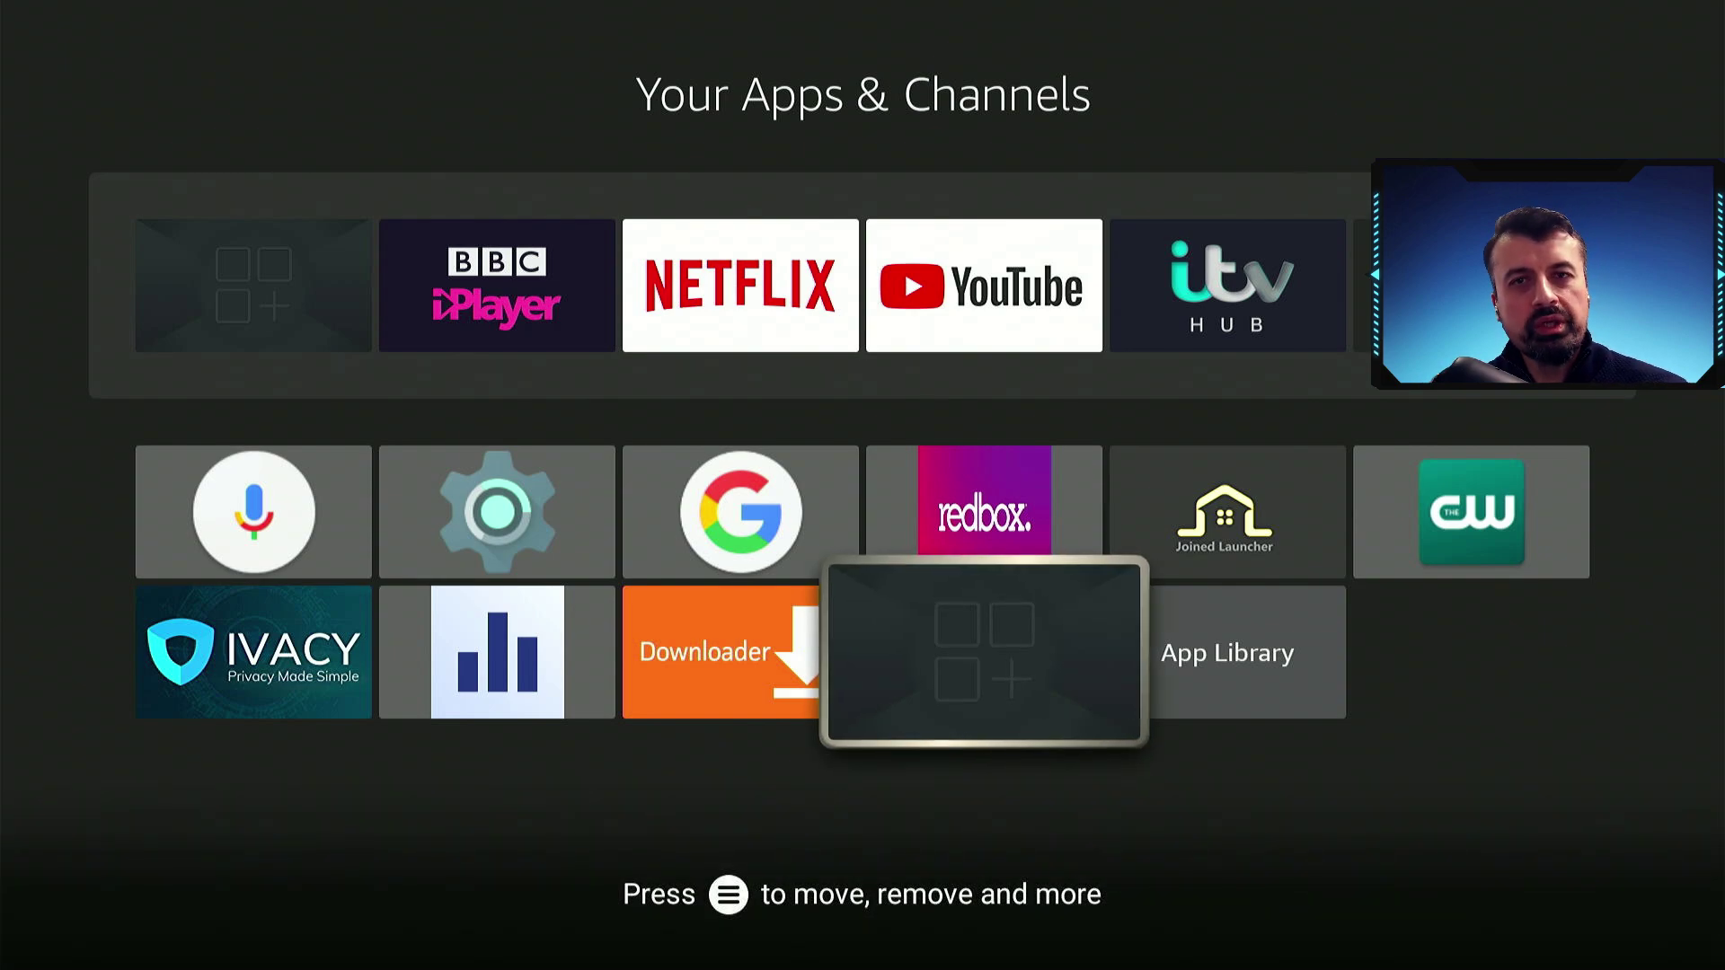
key("Return")
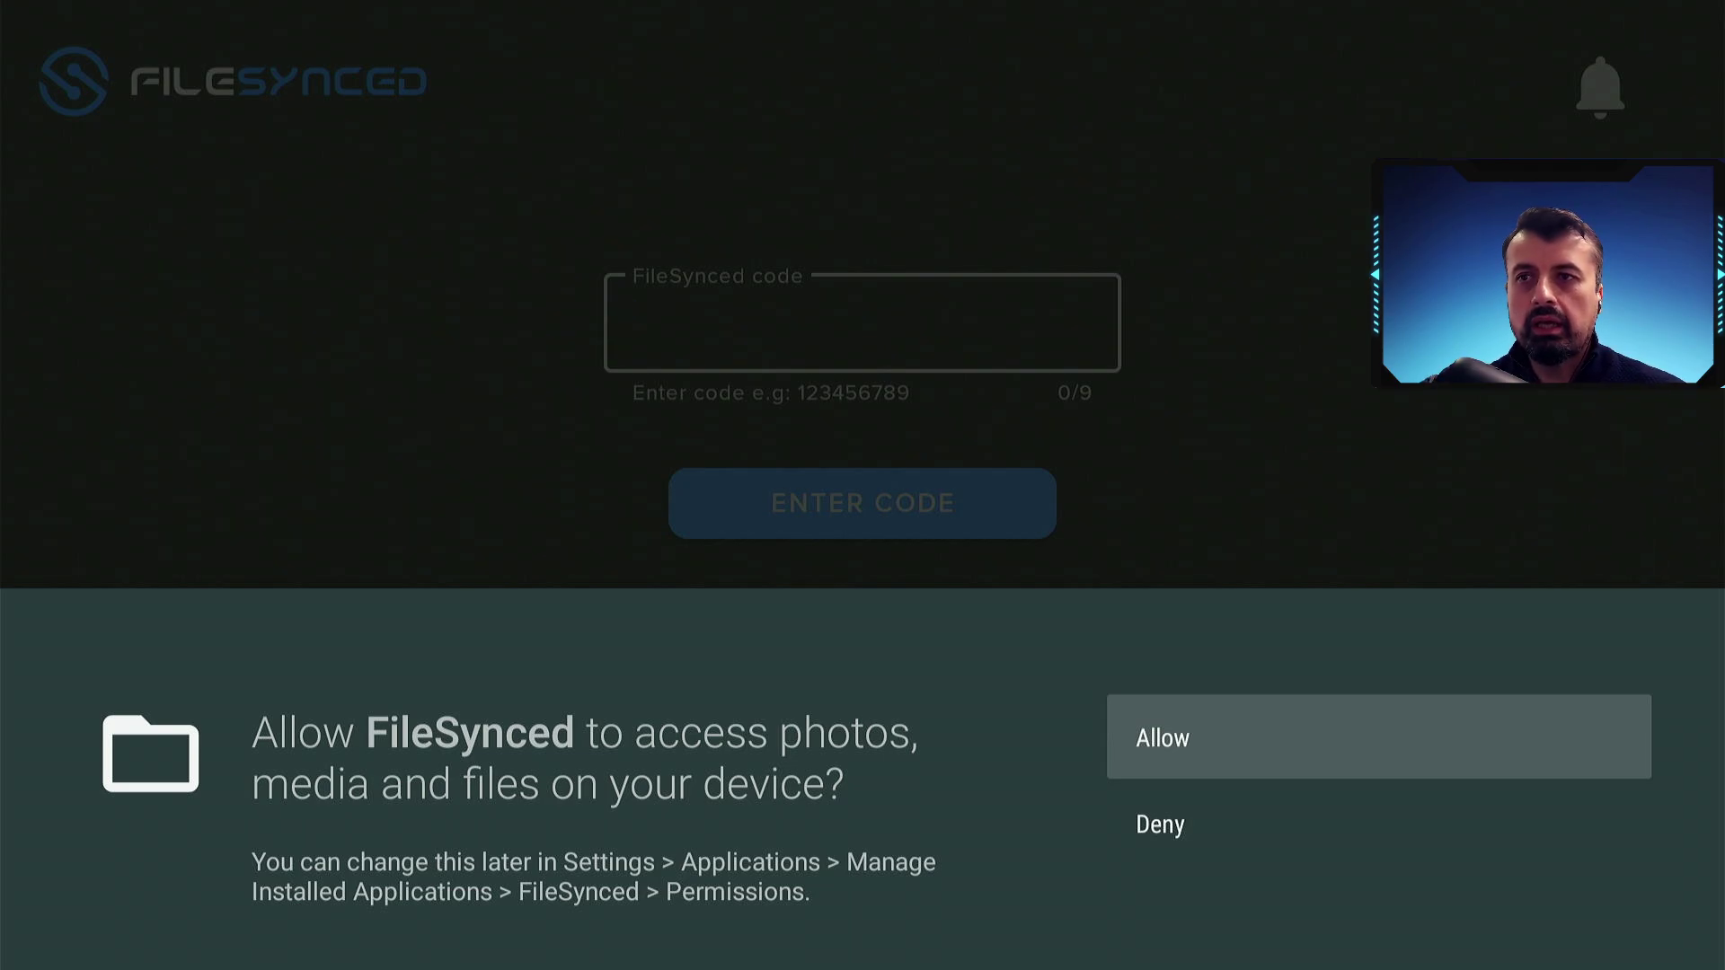
Allow FileSynced file access and open the Android Apps store (code 10000017) from Trending Codes.
key("Return")
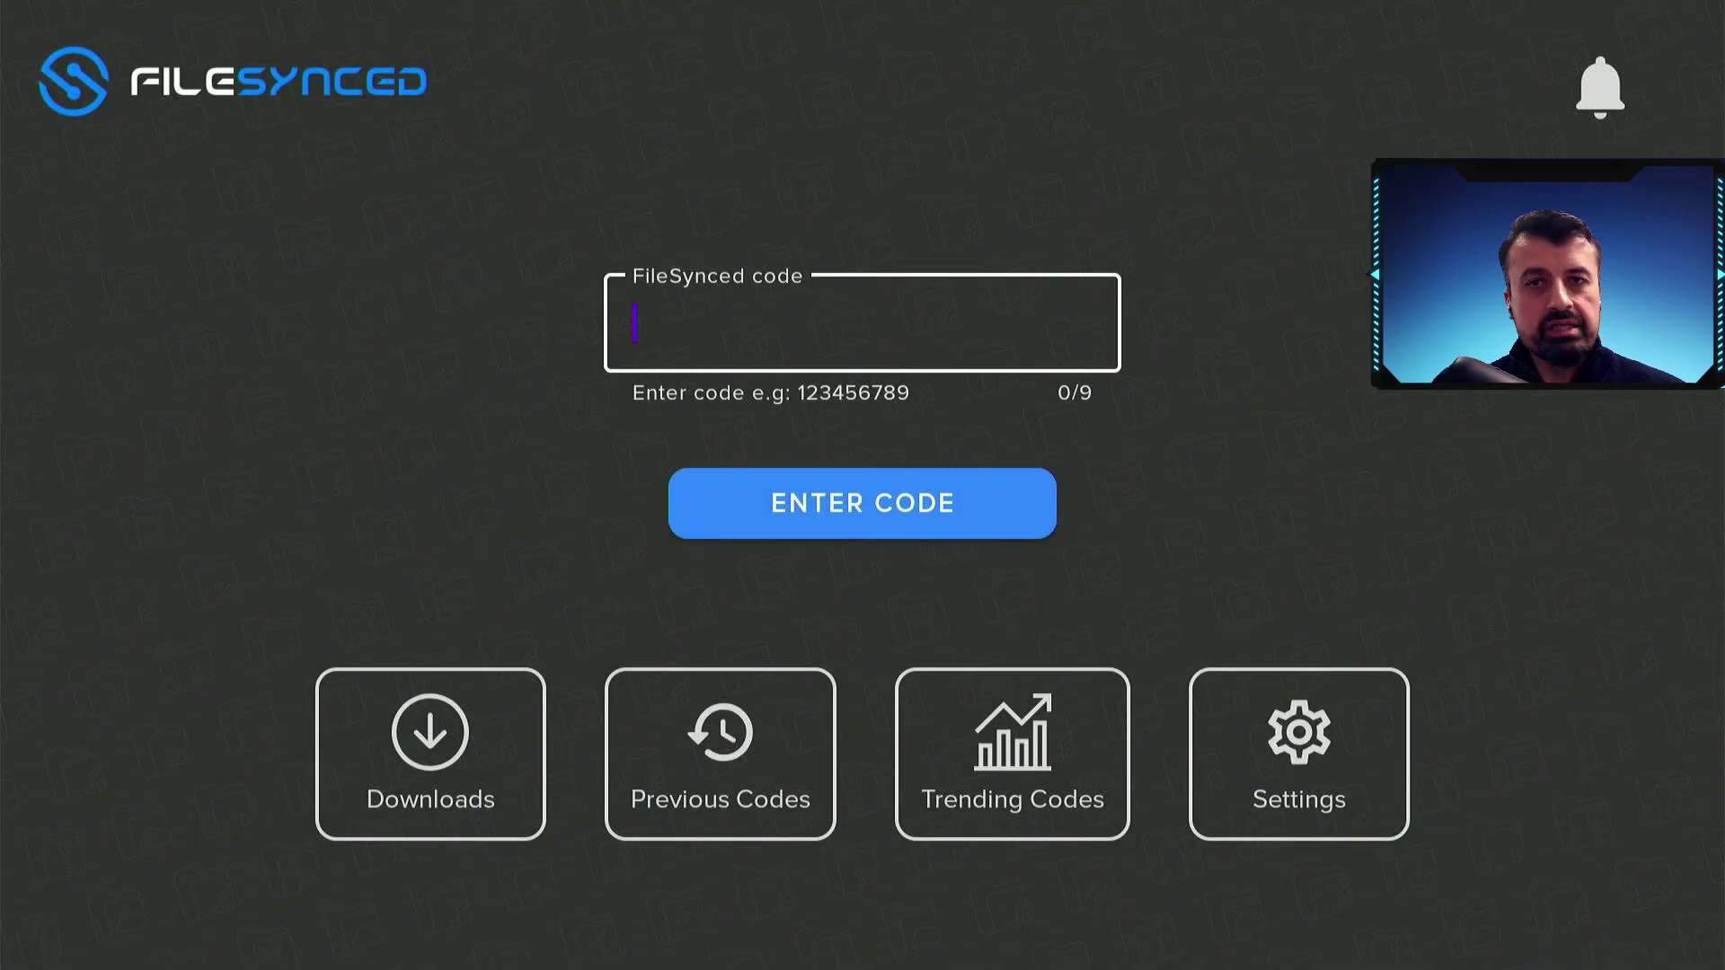
key("Down")
key("Down")
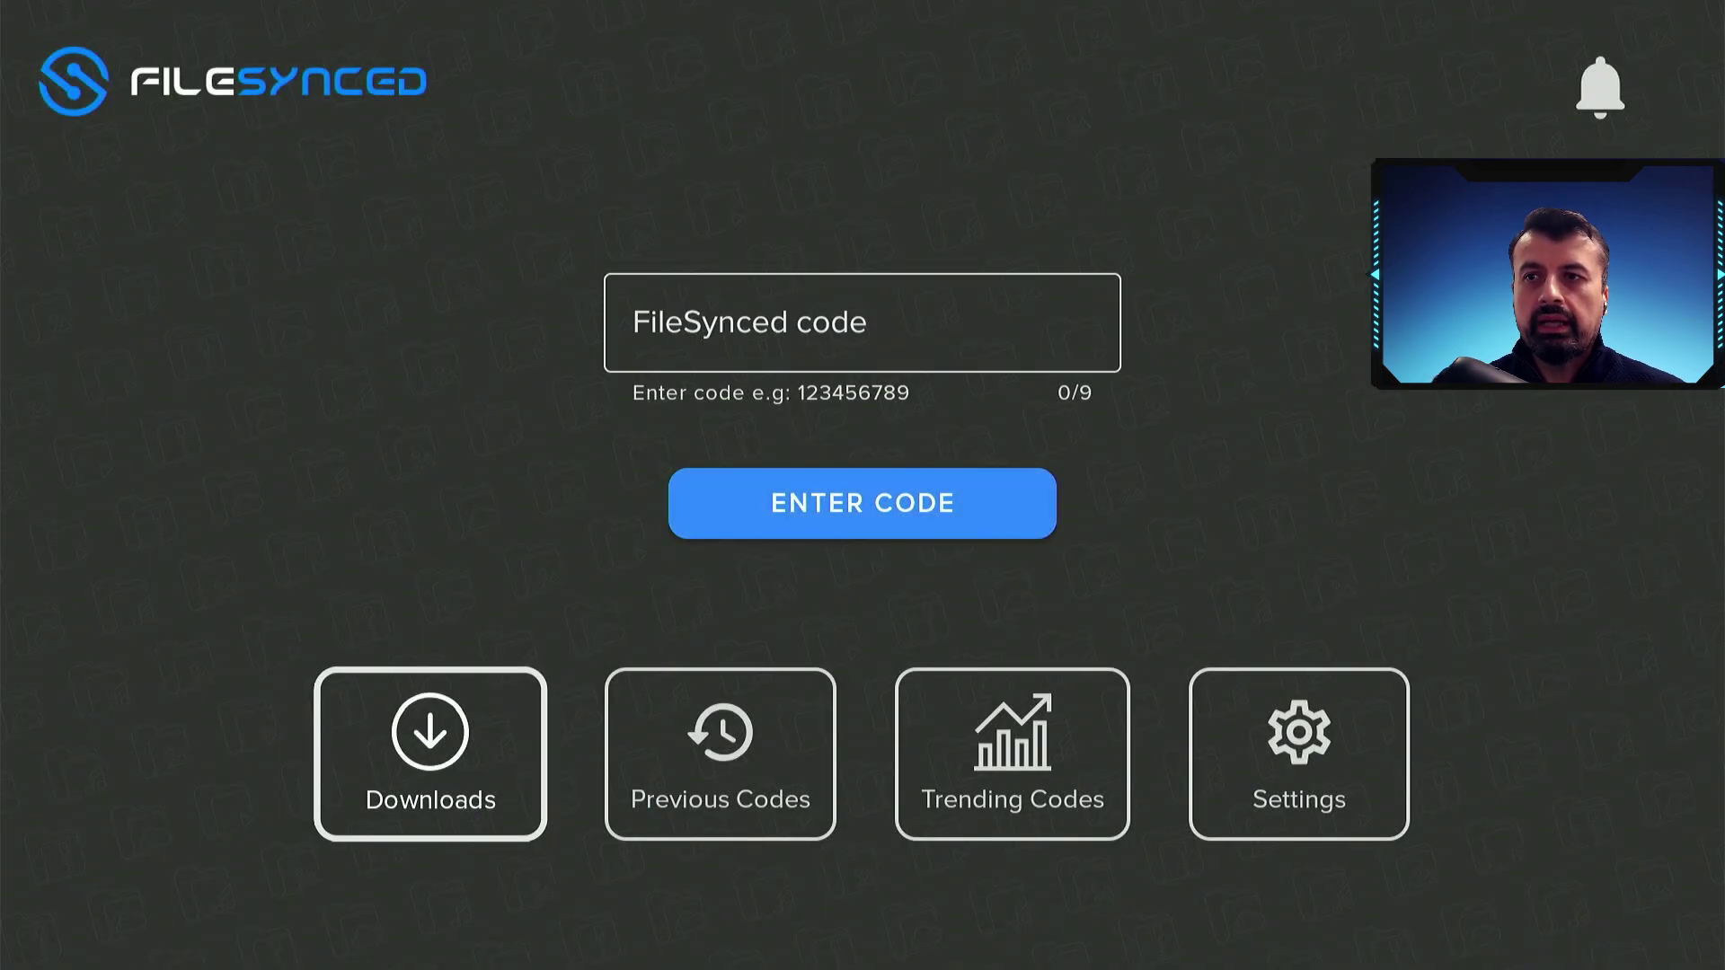
key("Right")
key("Right")
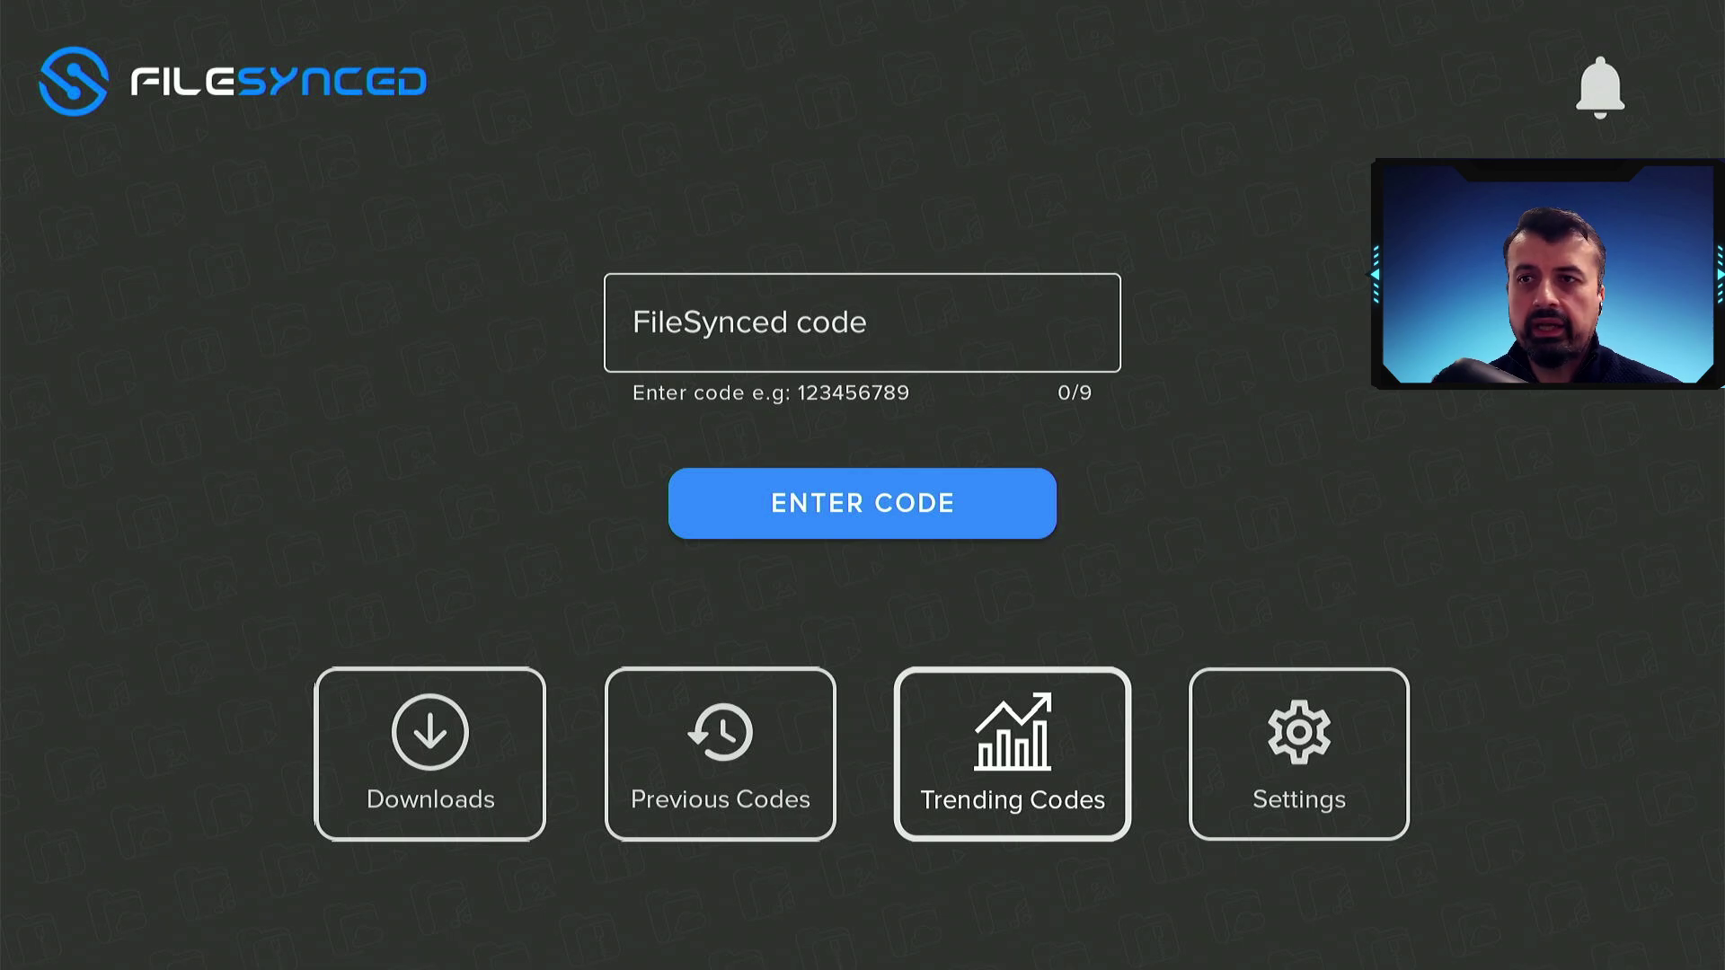
key("Return")
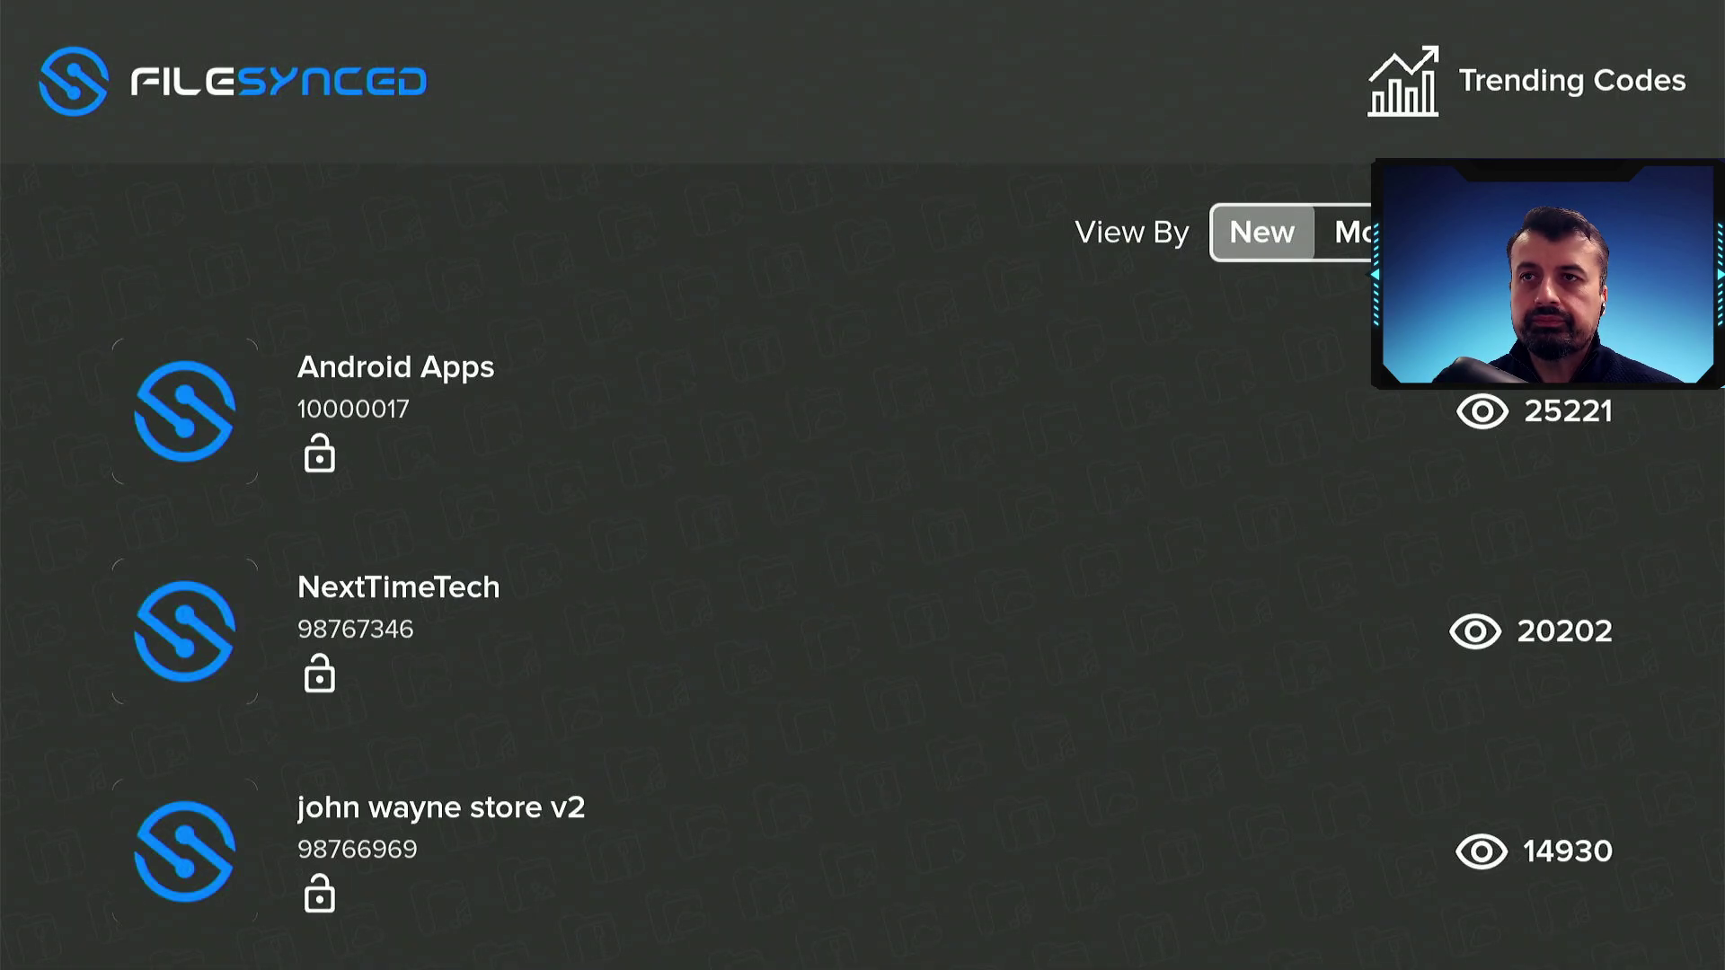
key("Down")
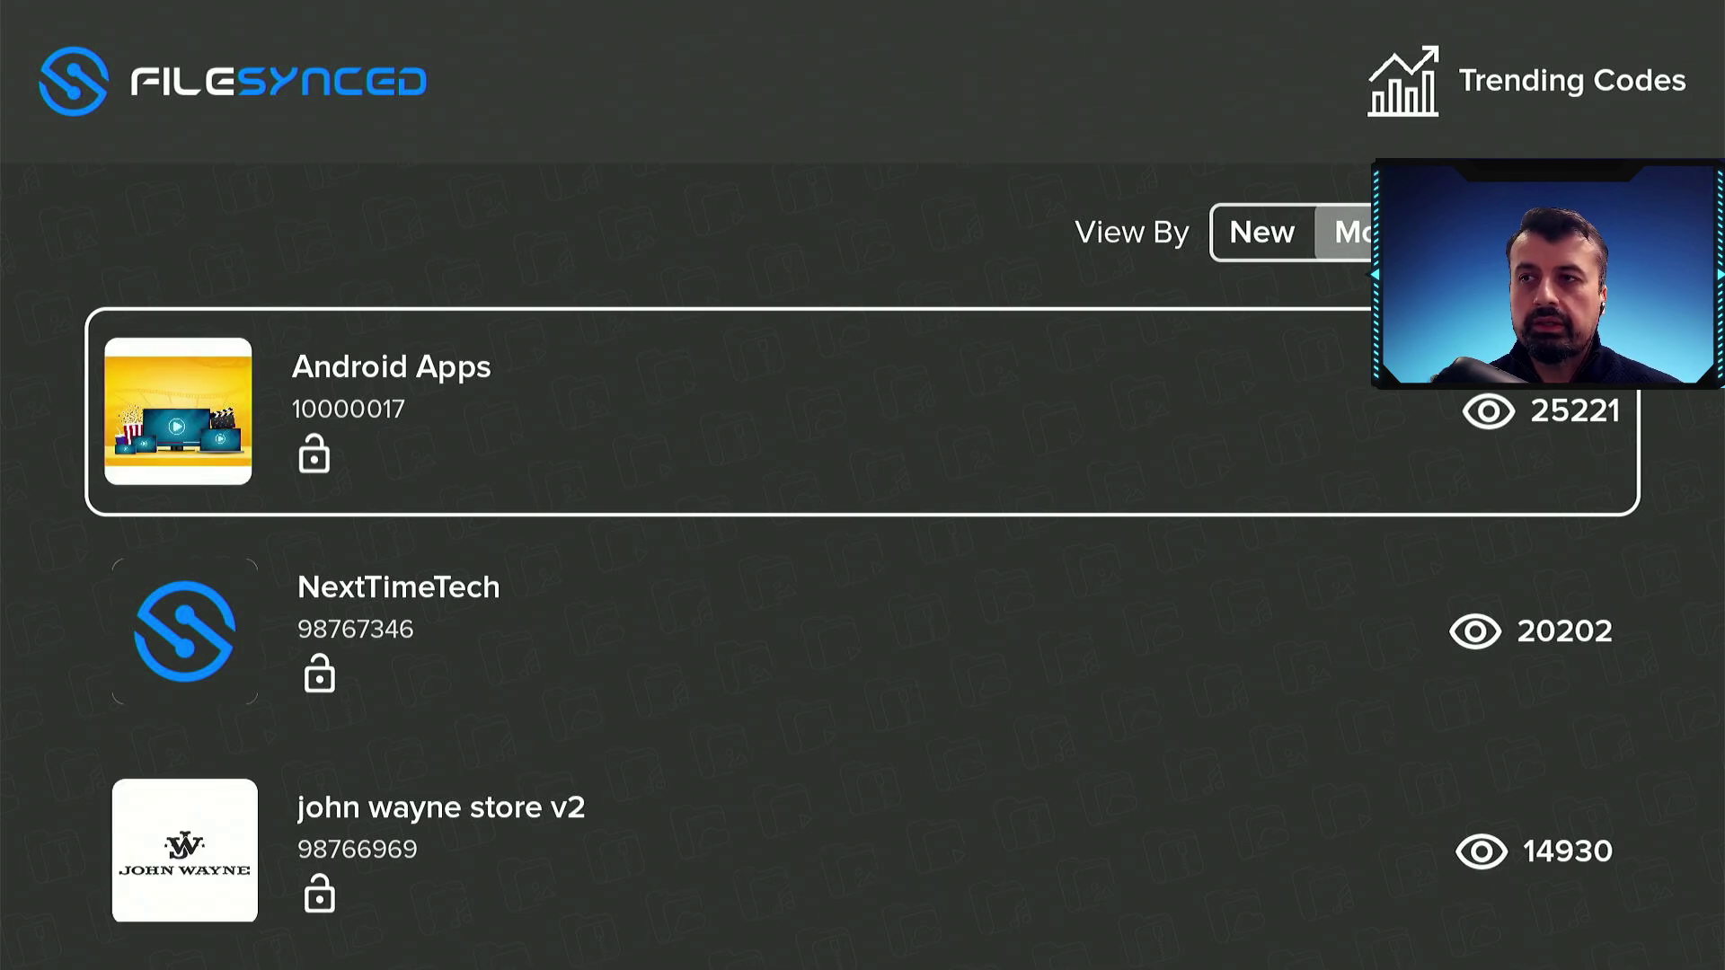
key("Return")
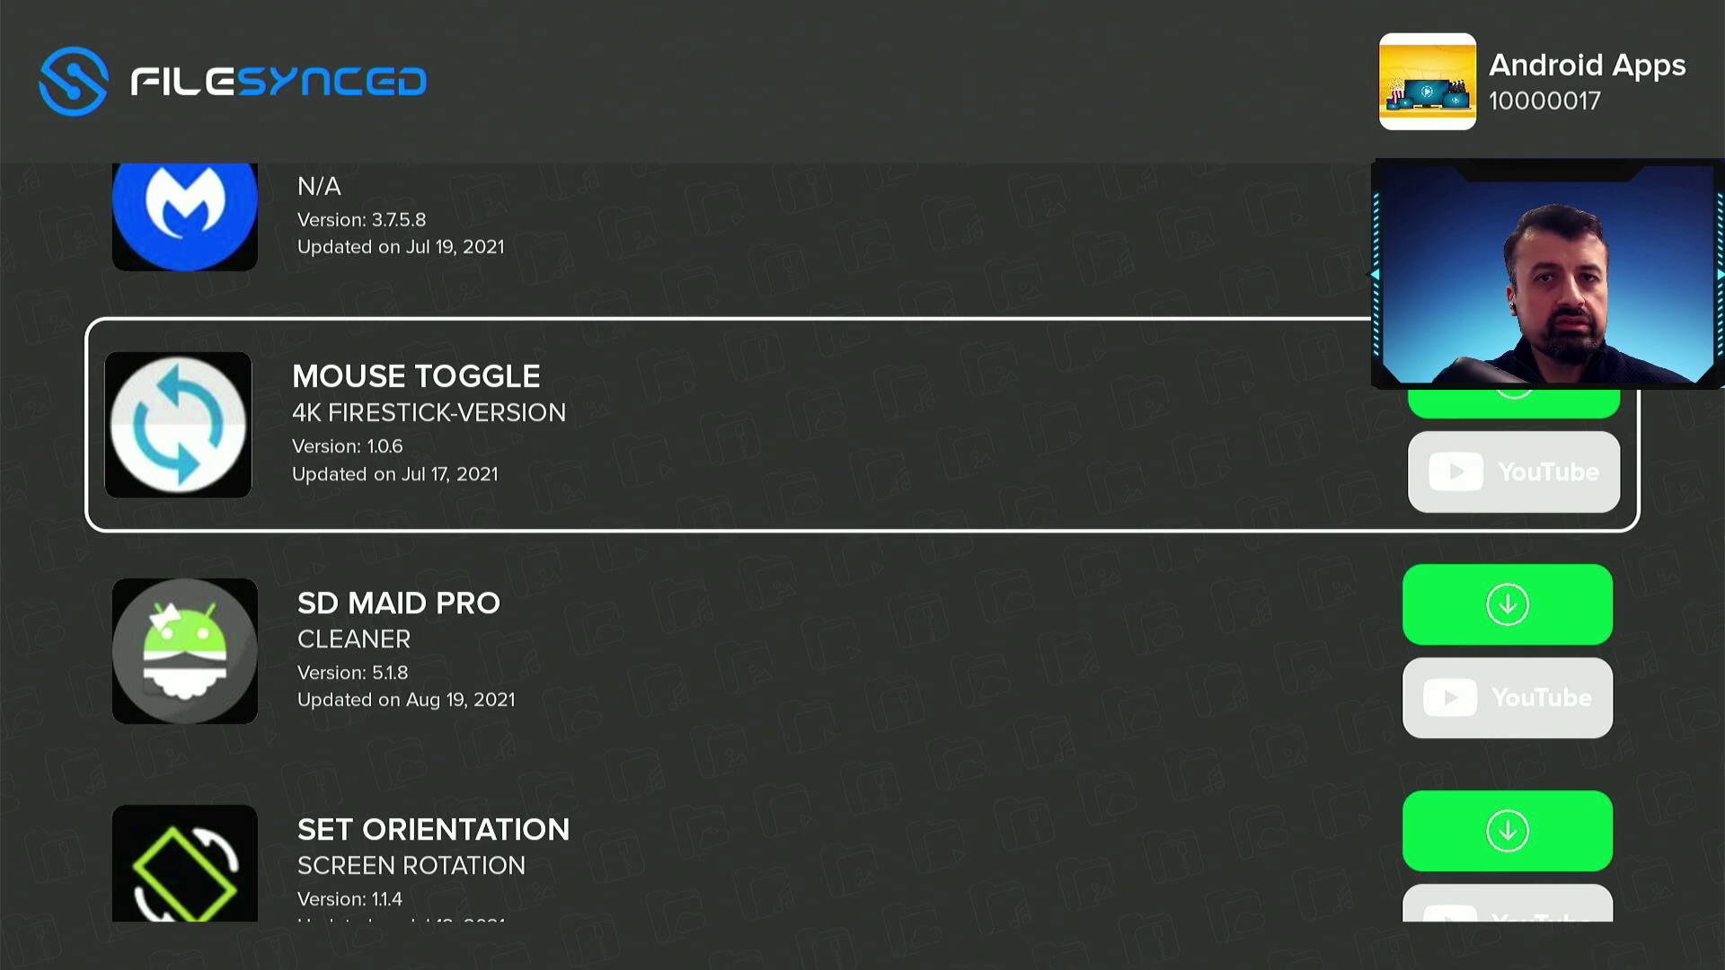
Queue MOUSE TOGGLE for download from the Android Apps list and go back to FileSynced home.
key("Up")
key("Up")
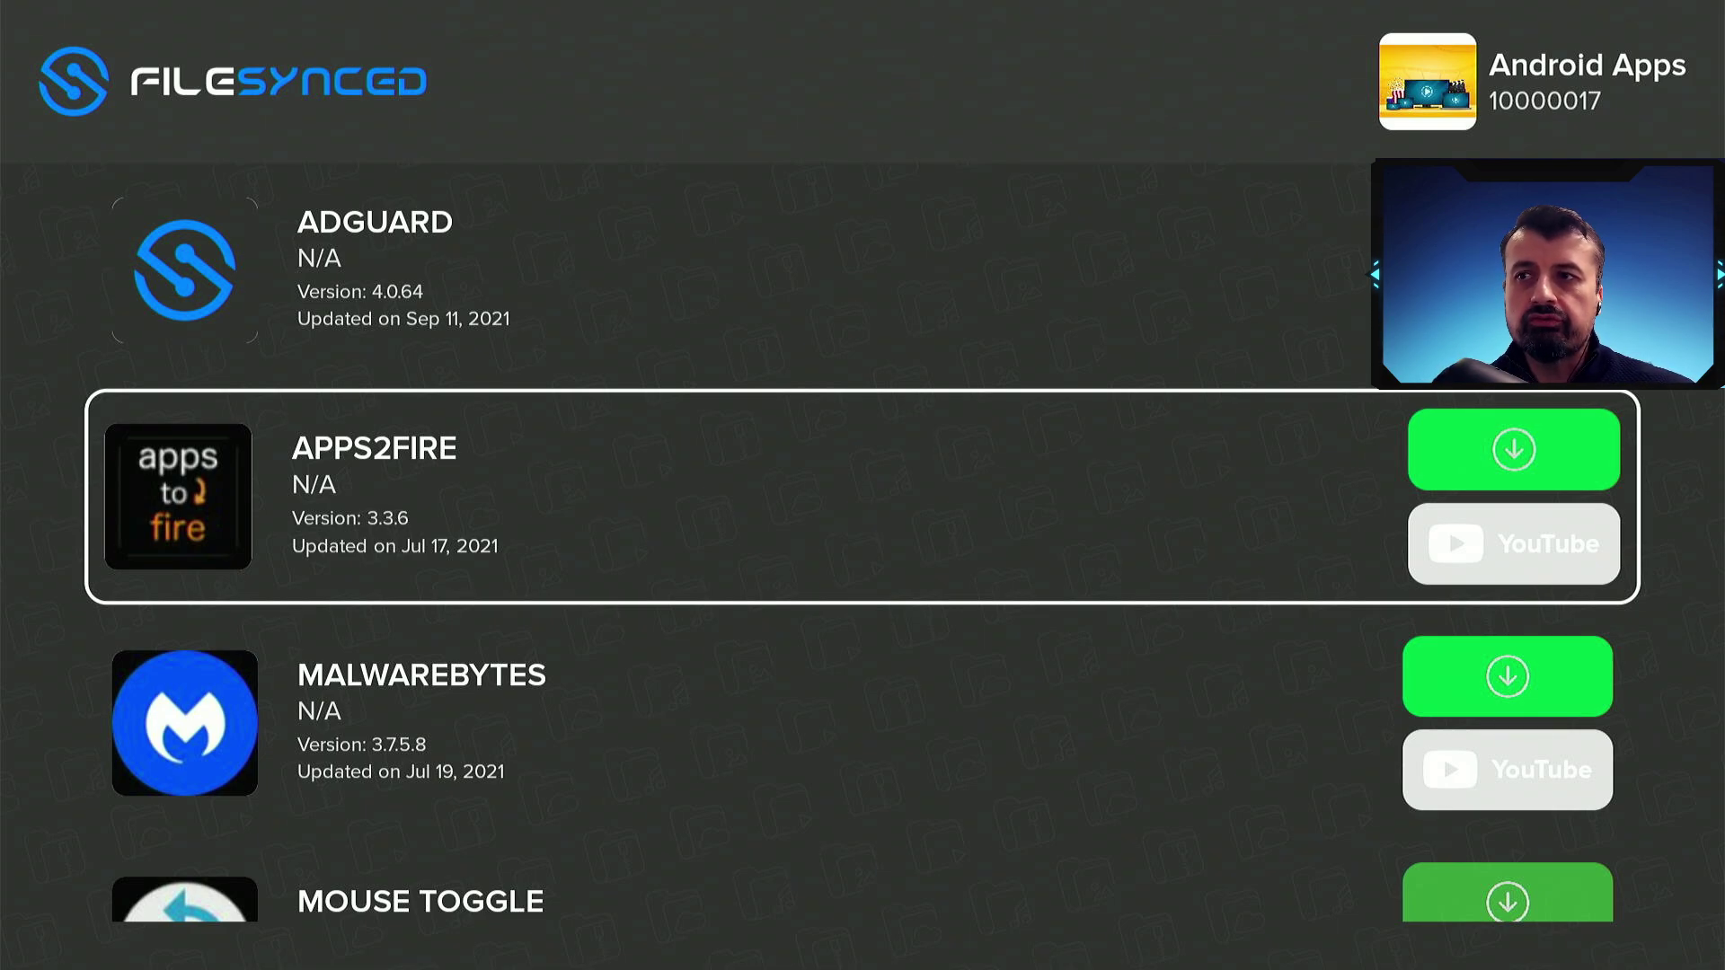
key("Down")
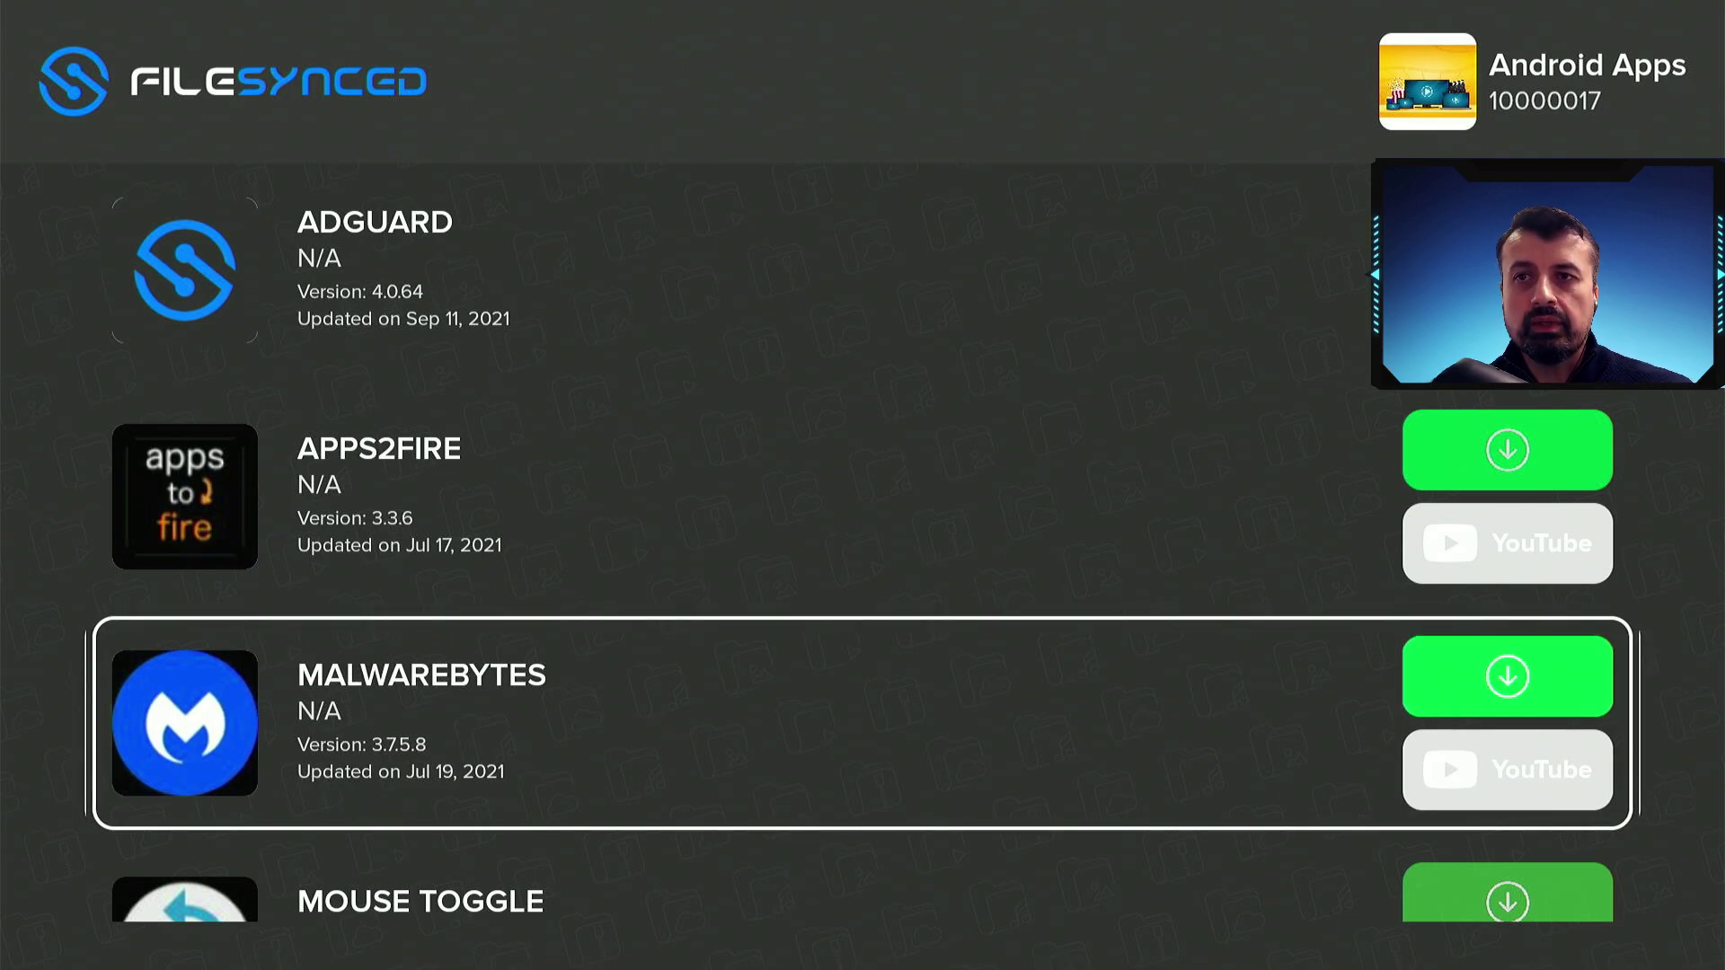
key("Return")
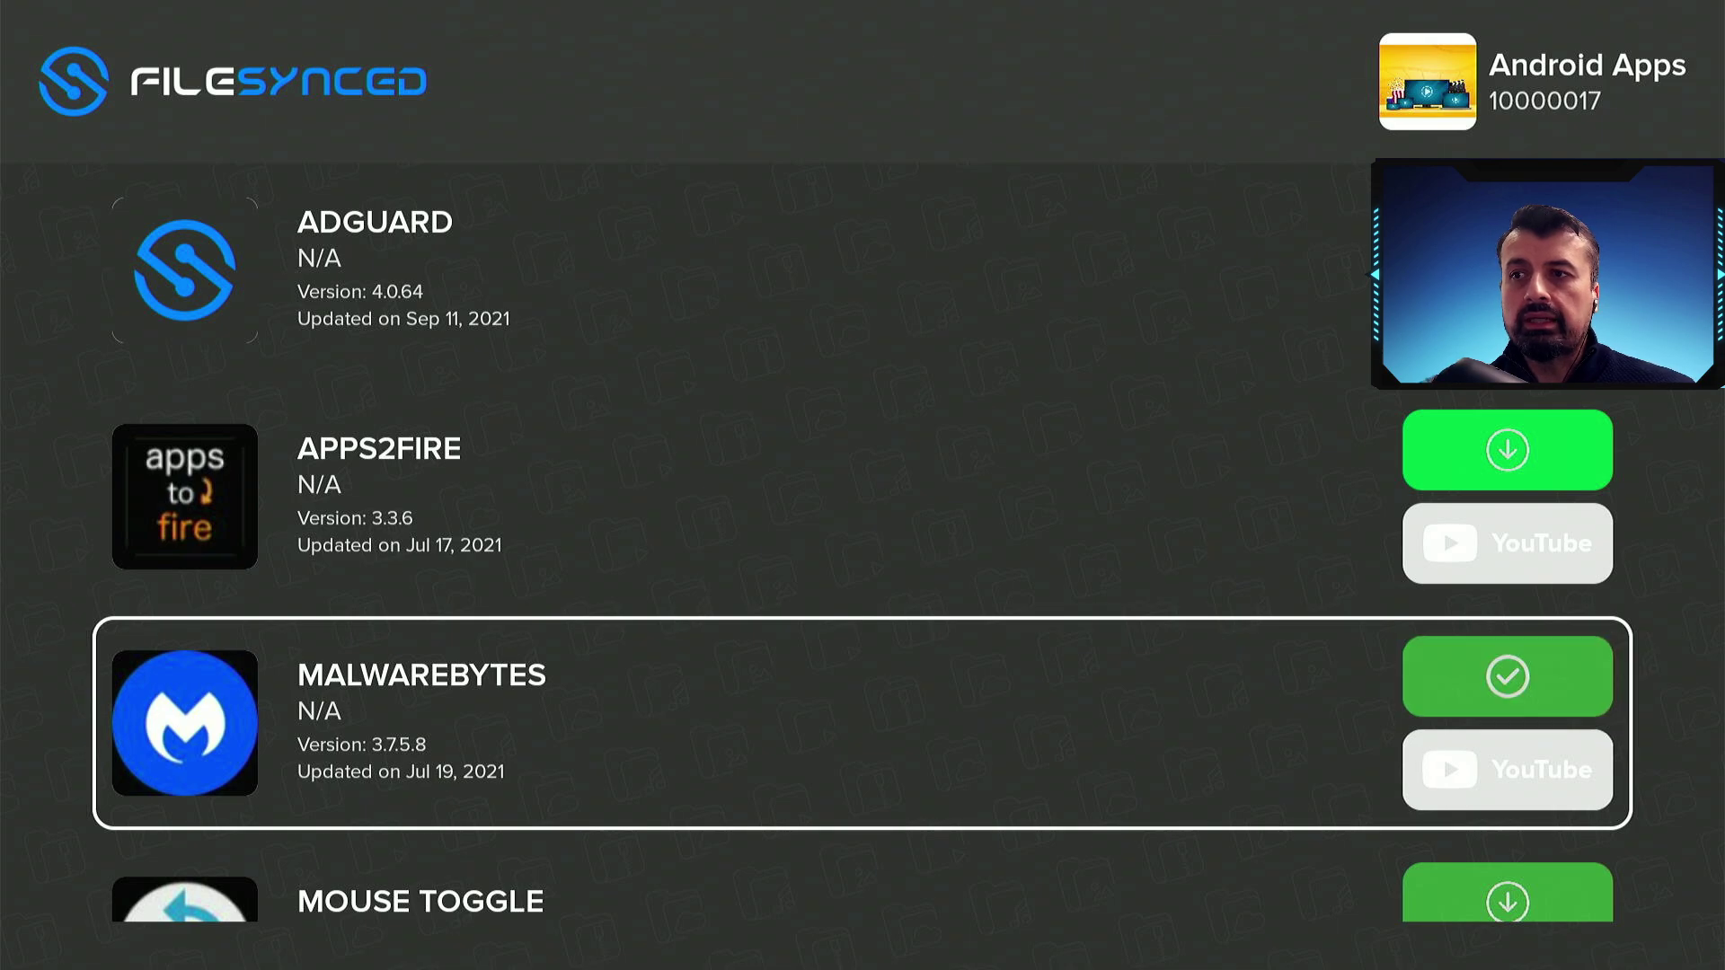
key("Down")
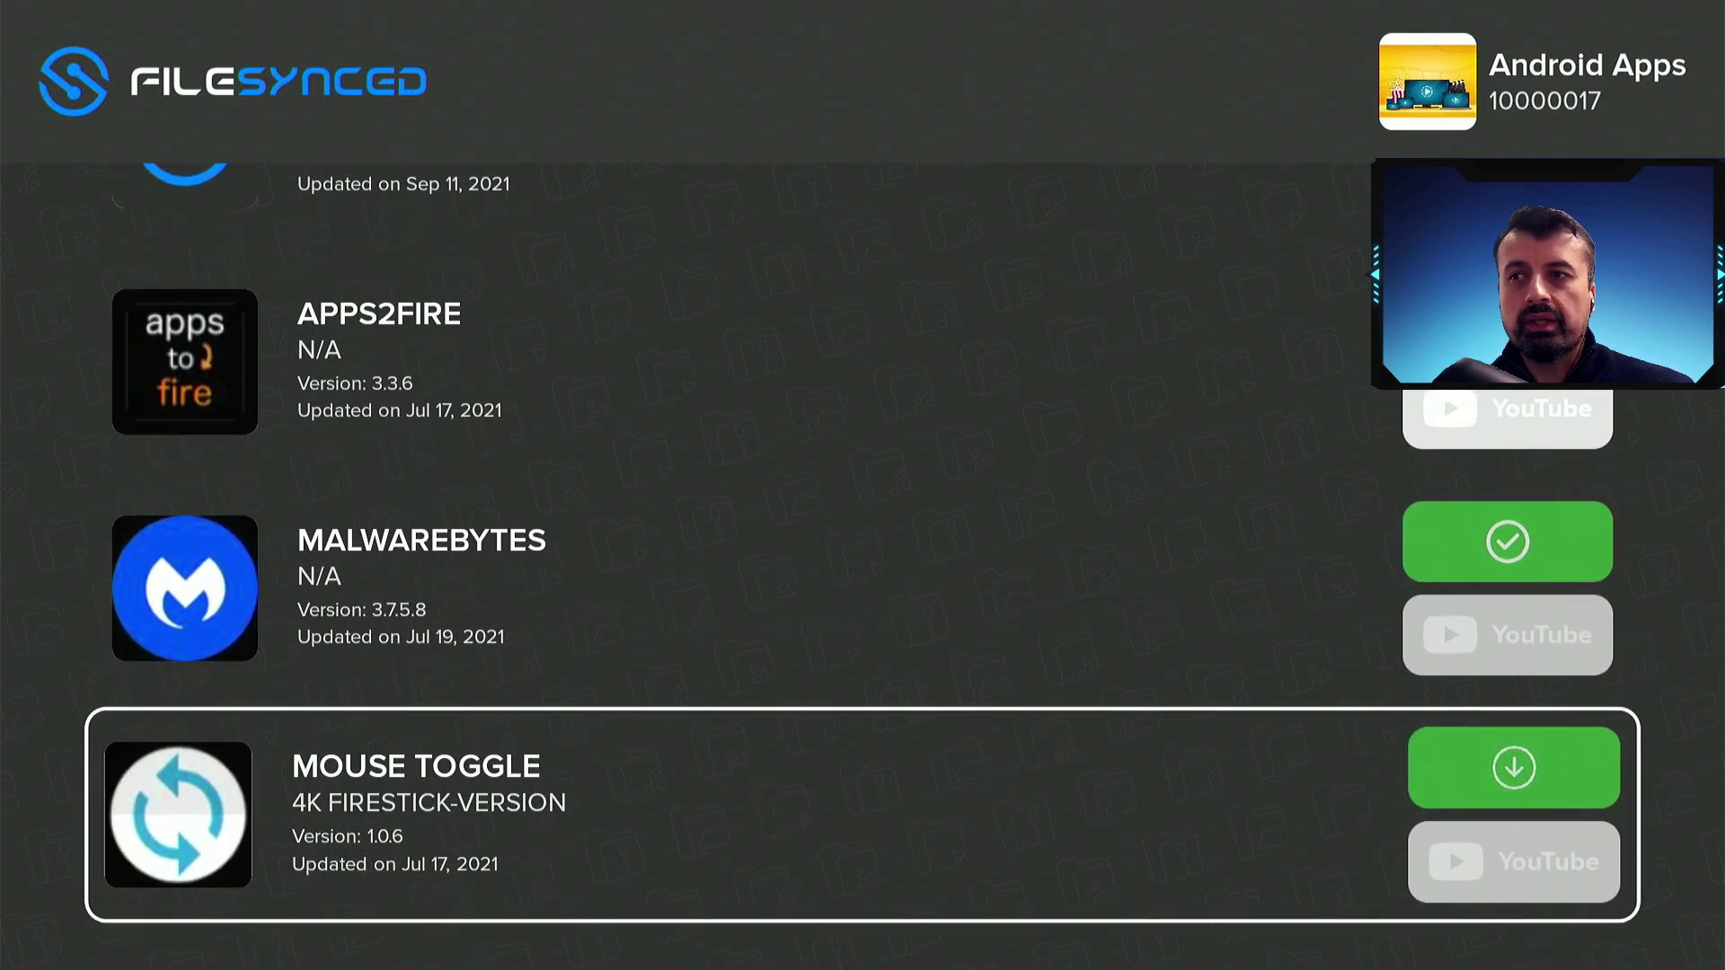
key("Up")
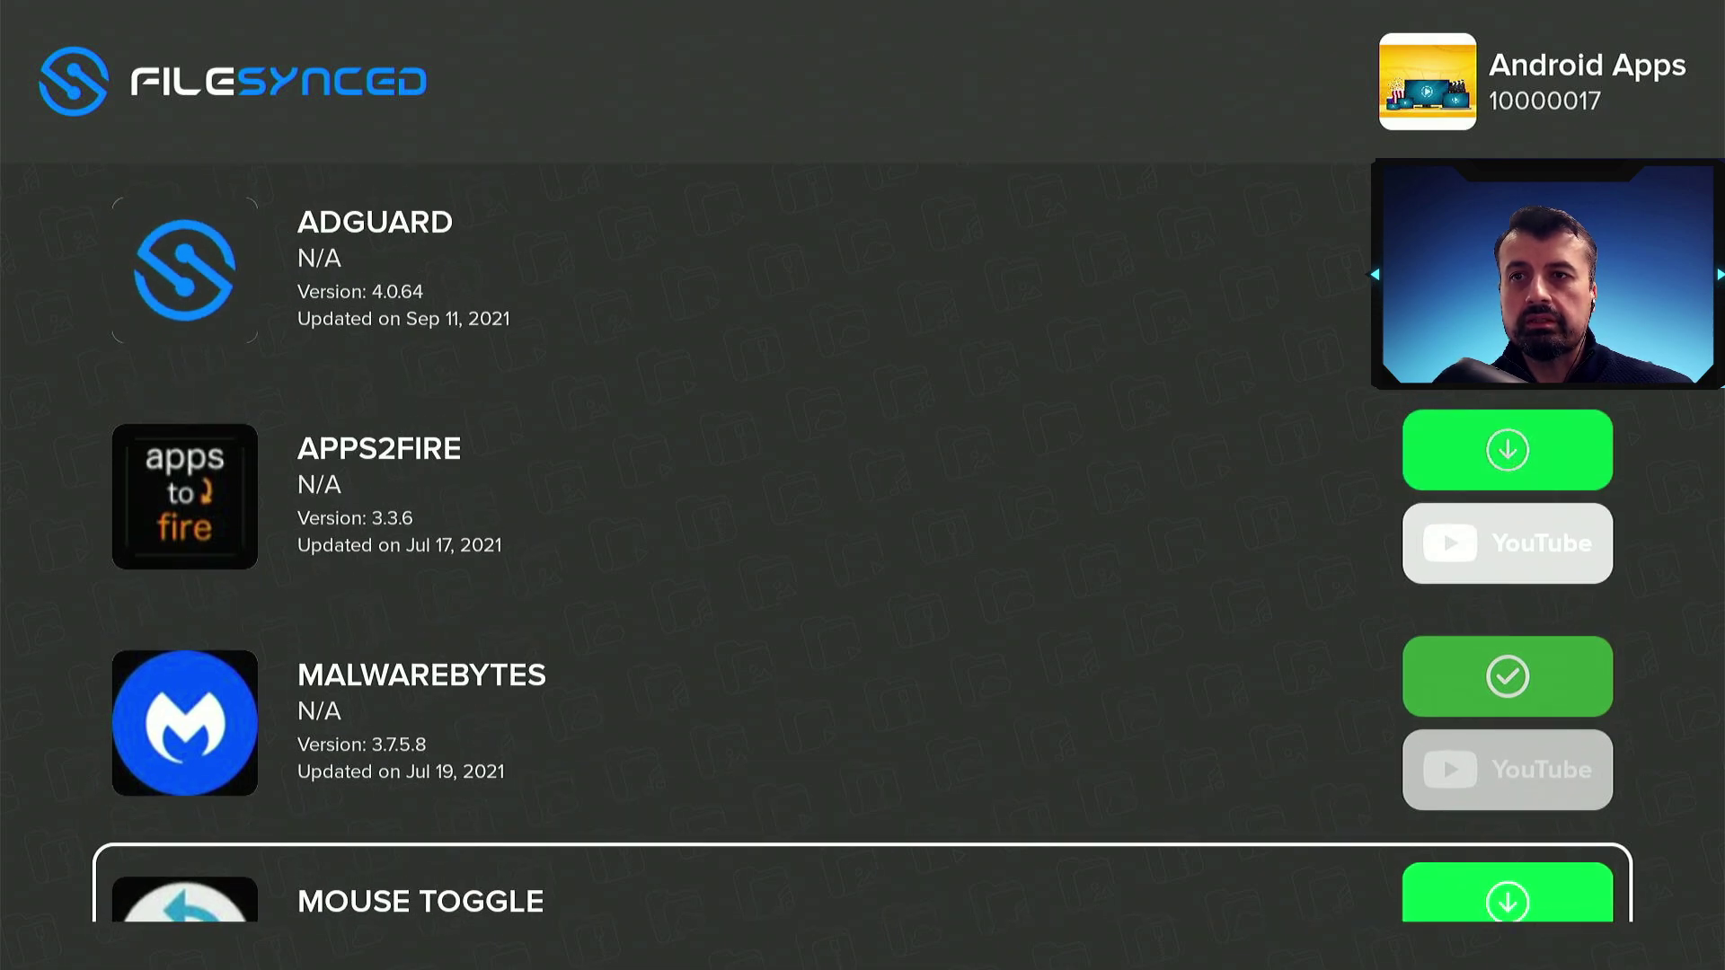
key("Return")
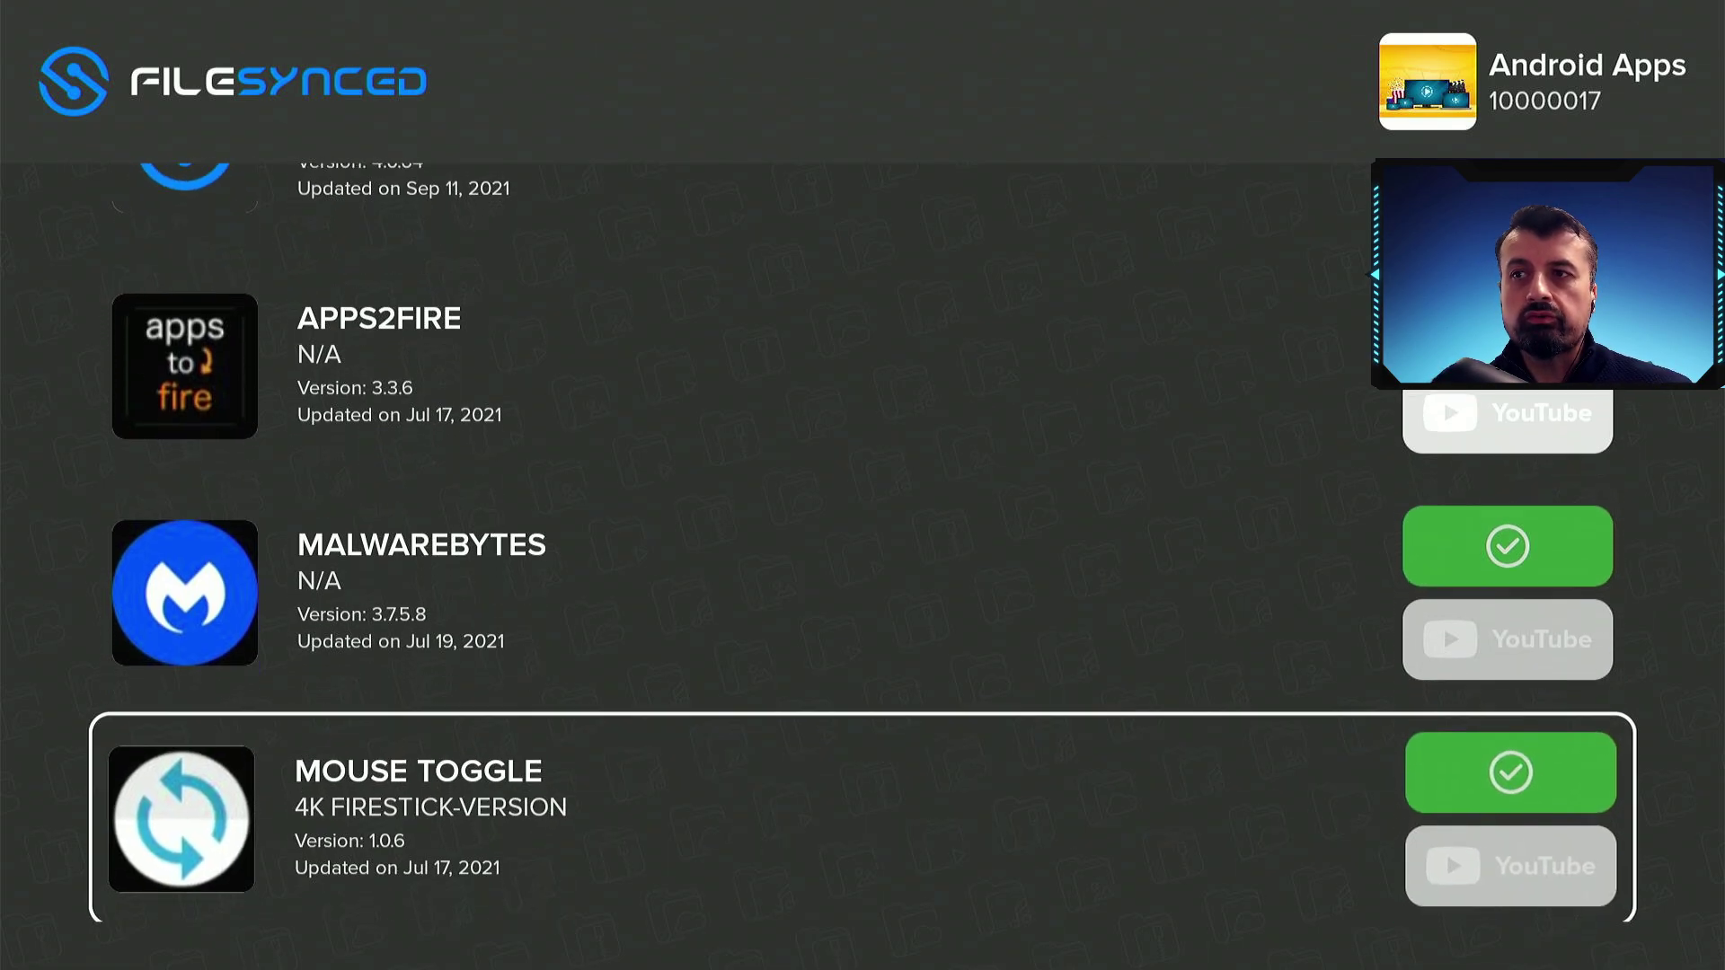
key("Escape")
Install the downloaded MOUSE TOGGLE .apk from FileSynced's Downloads page, confirming the update install.
key("Left")
key("Left")
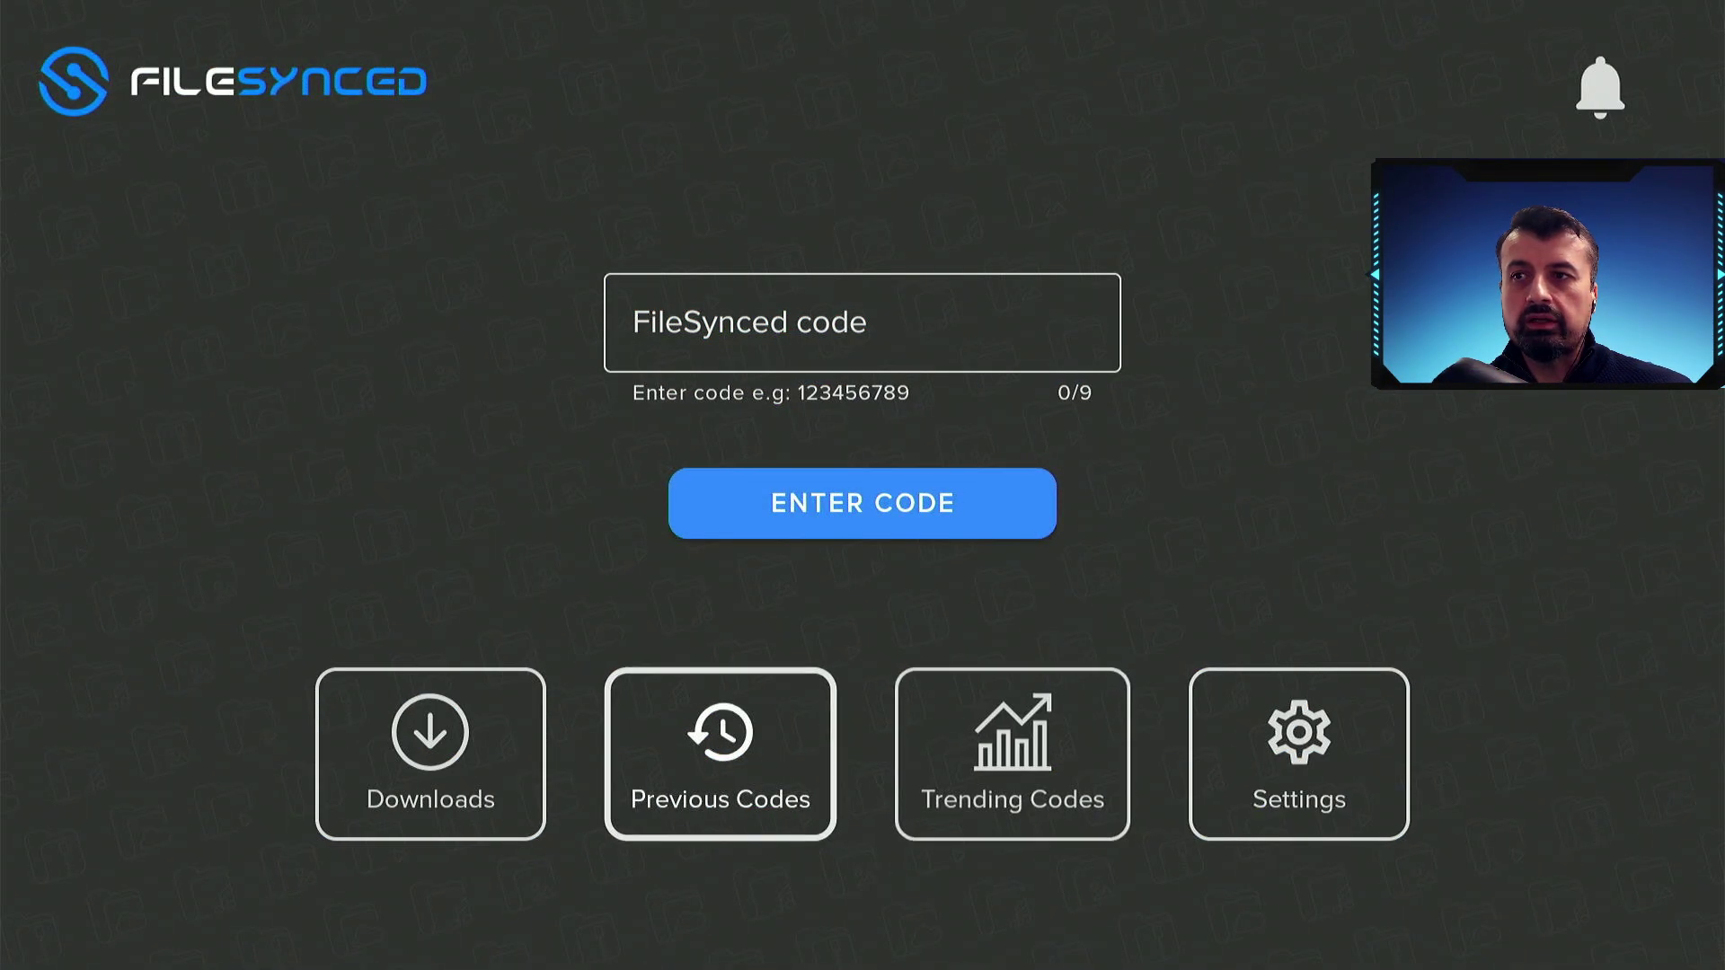
key("Return")
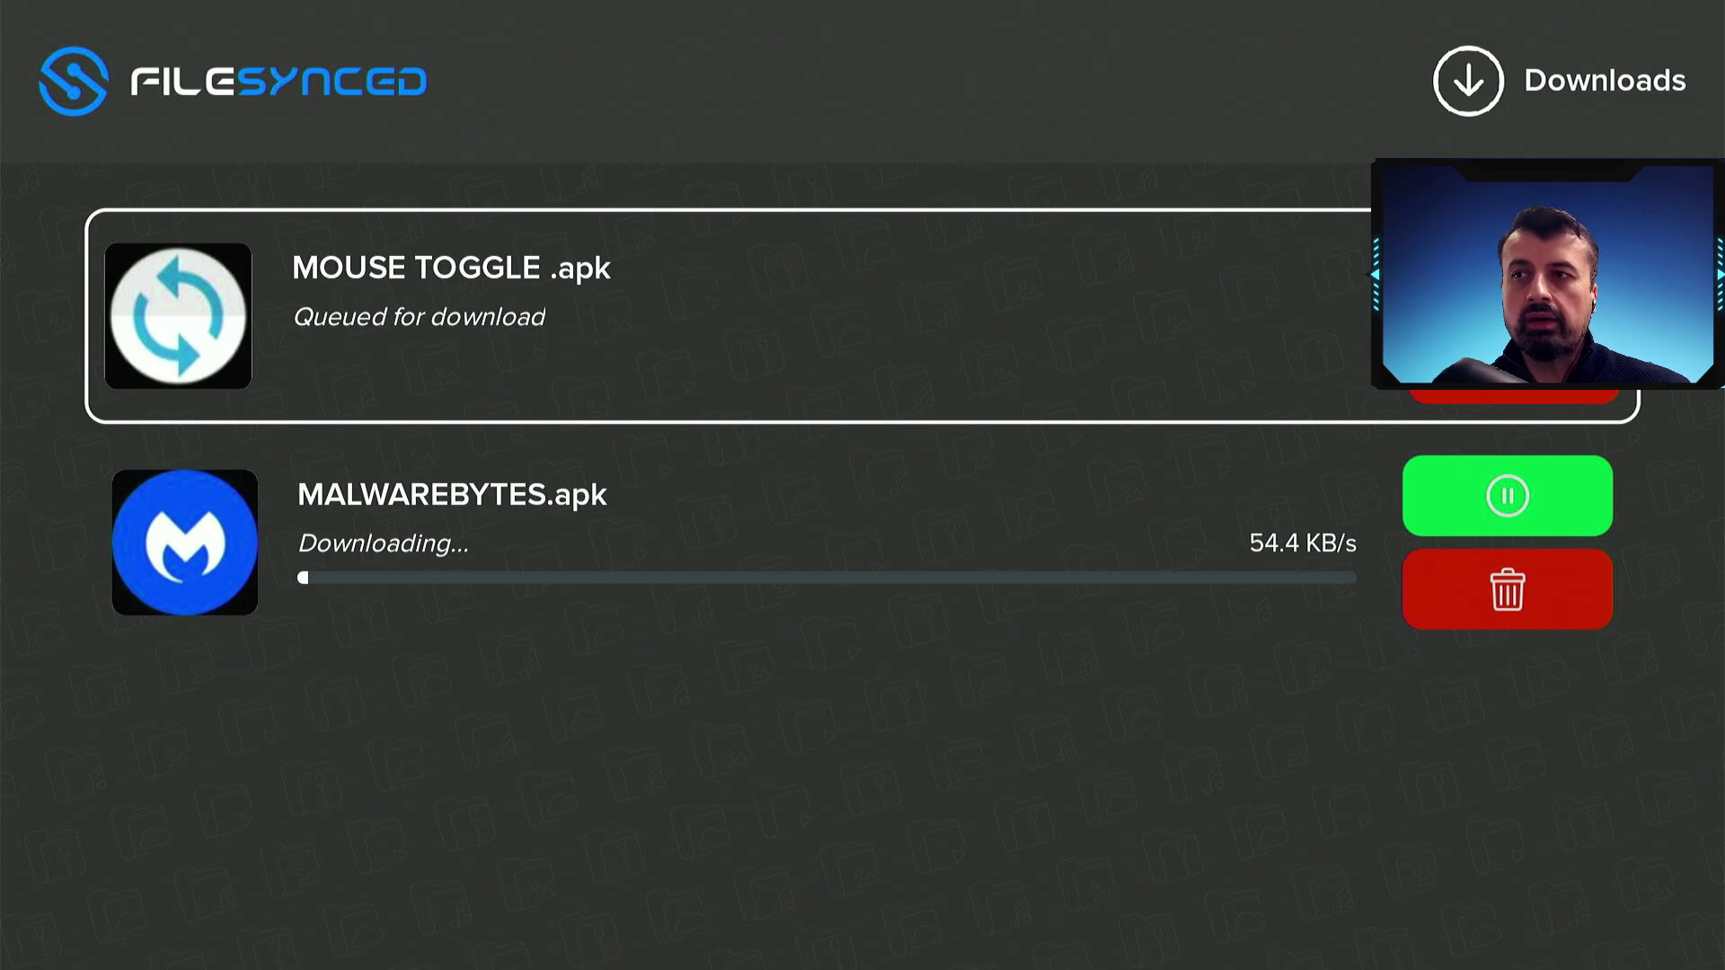
key("Down")
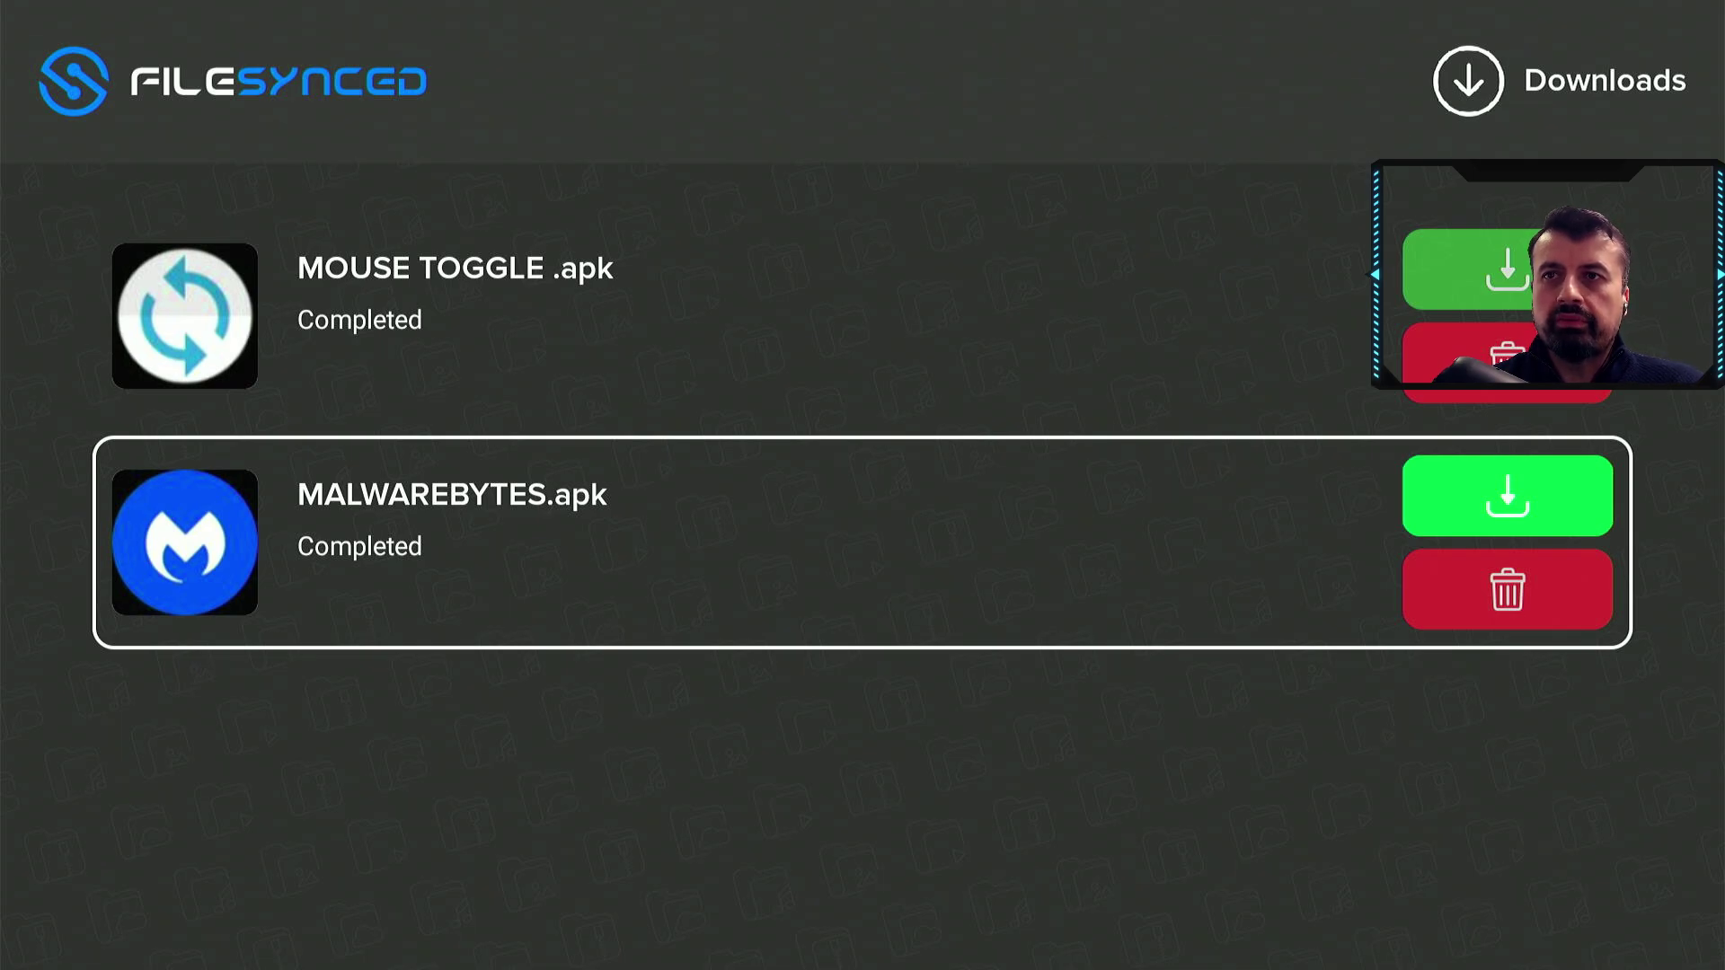
key("Up")
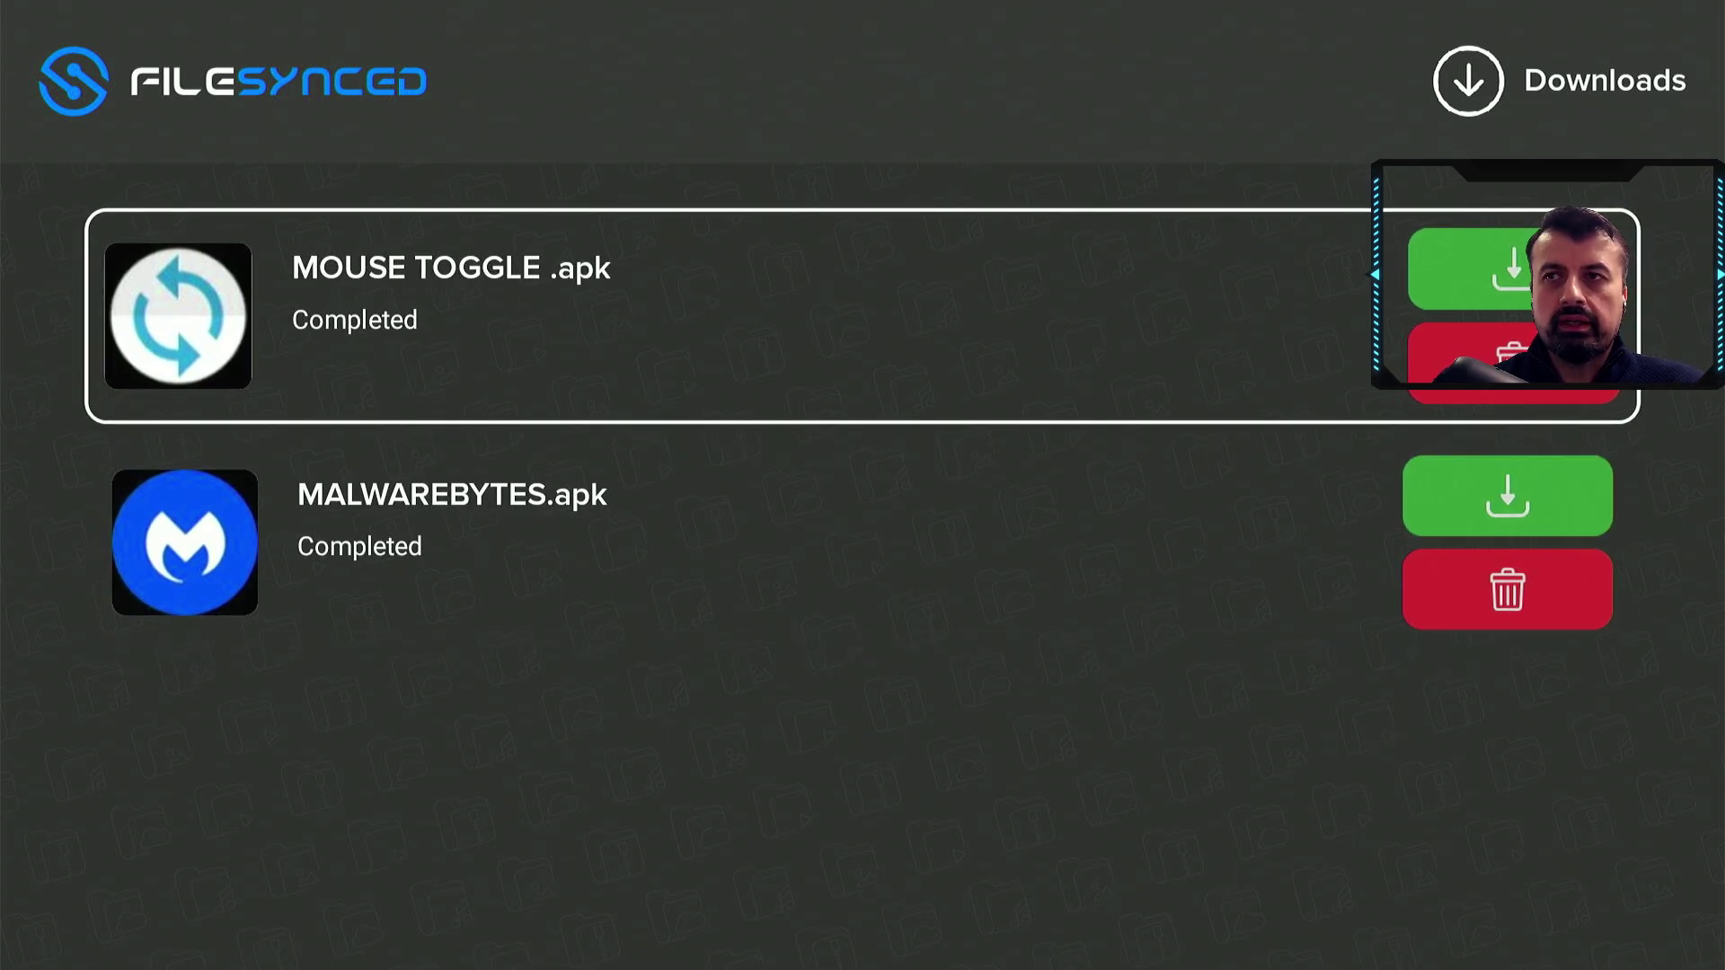
key("Right")
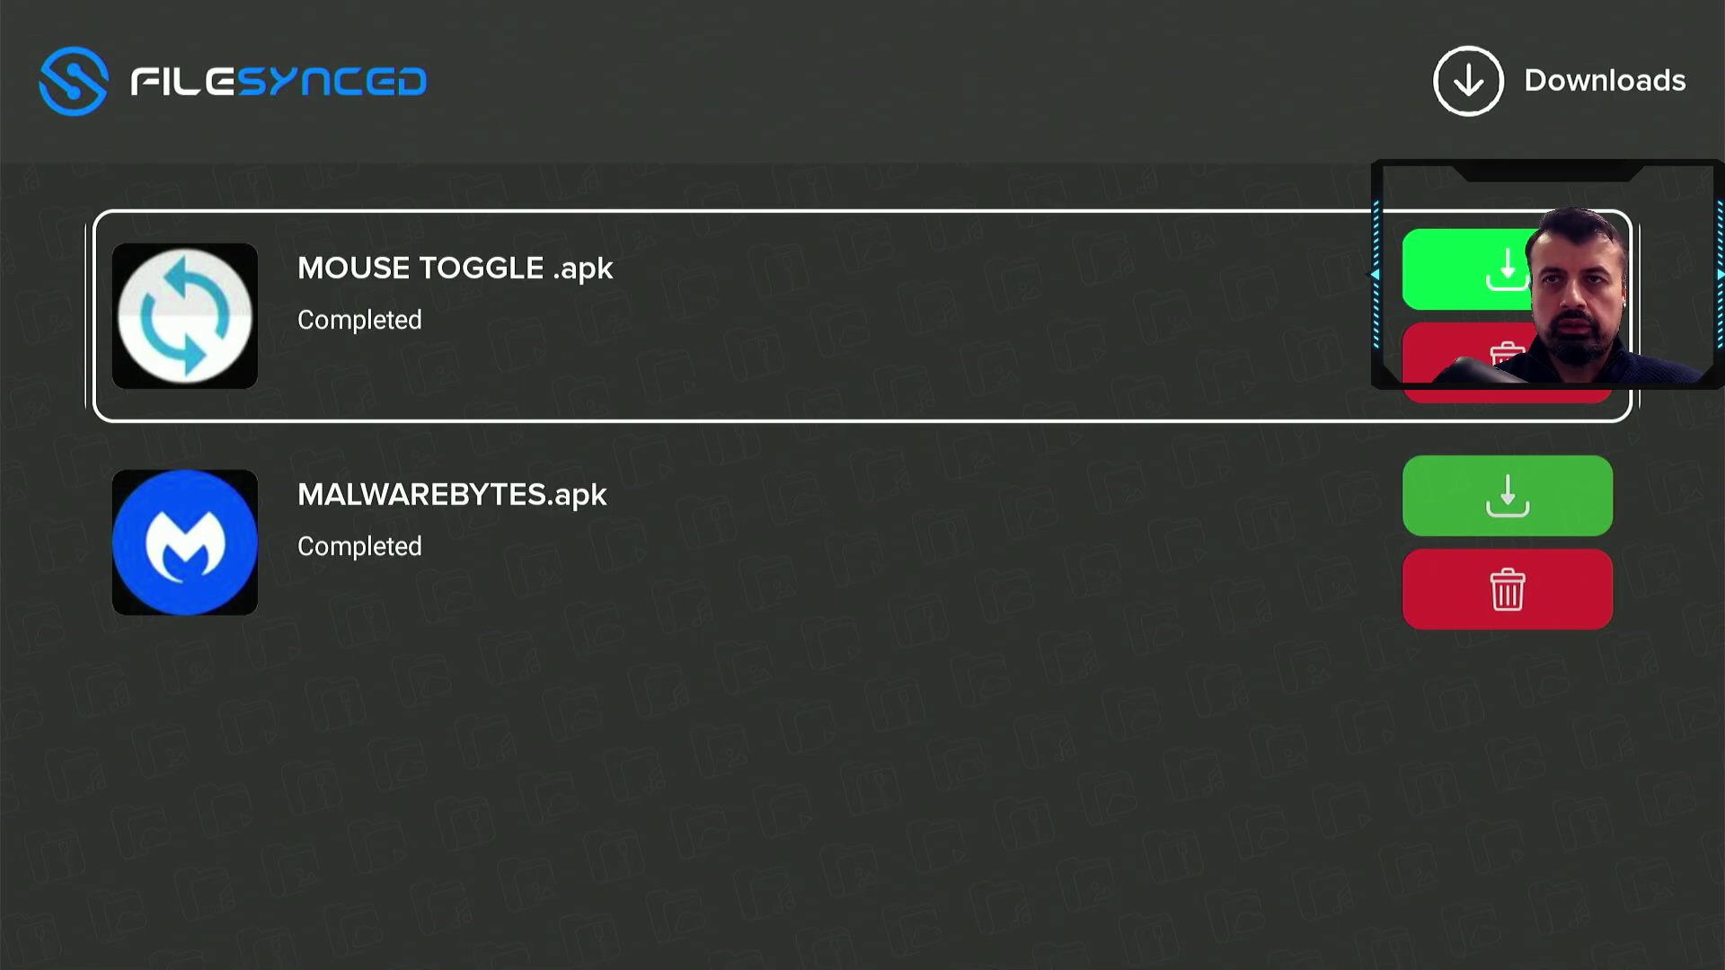
key("Return")
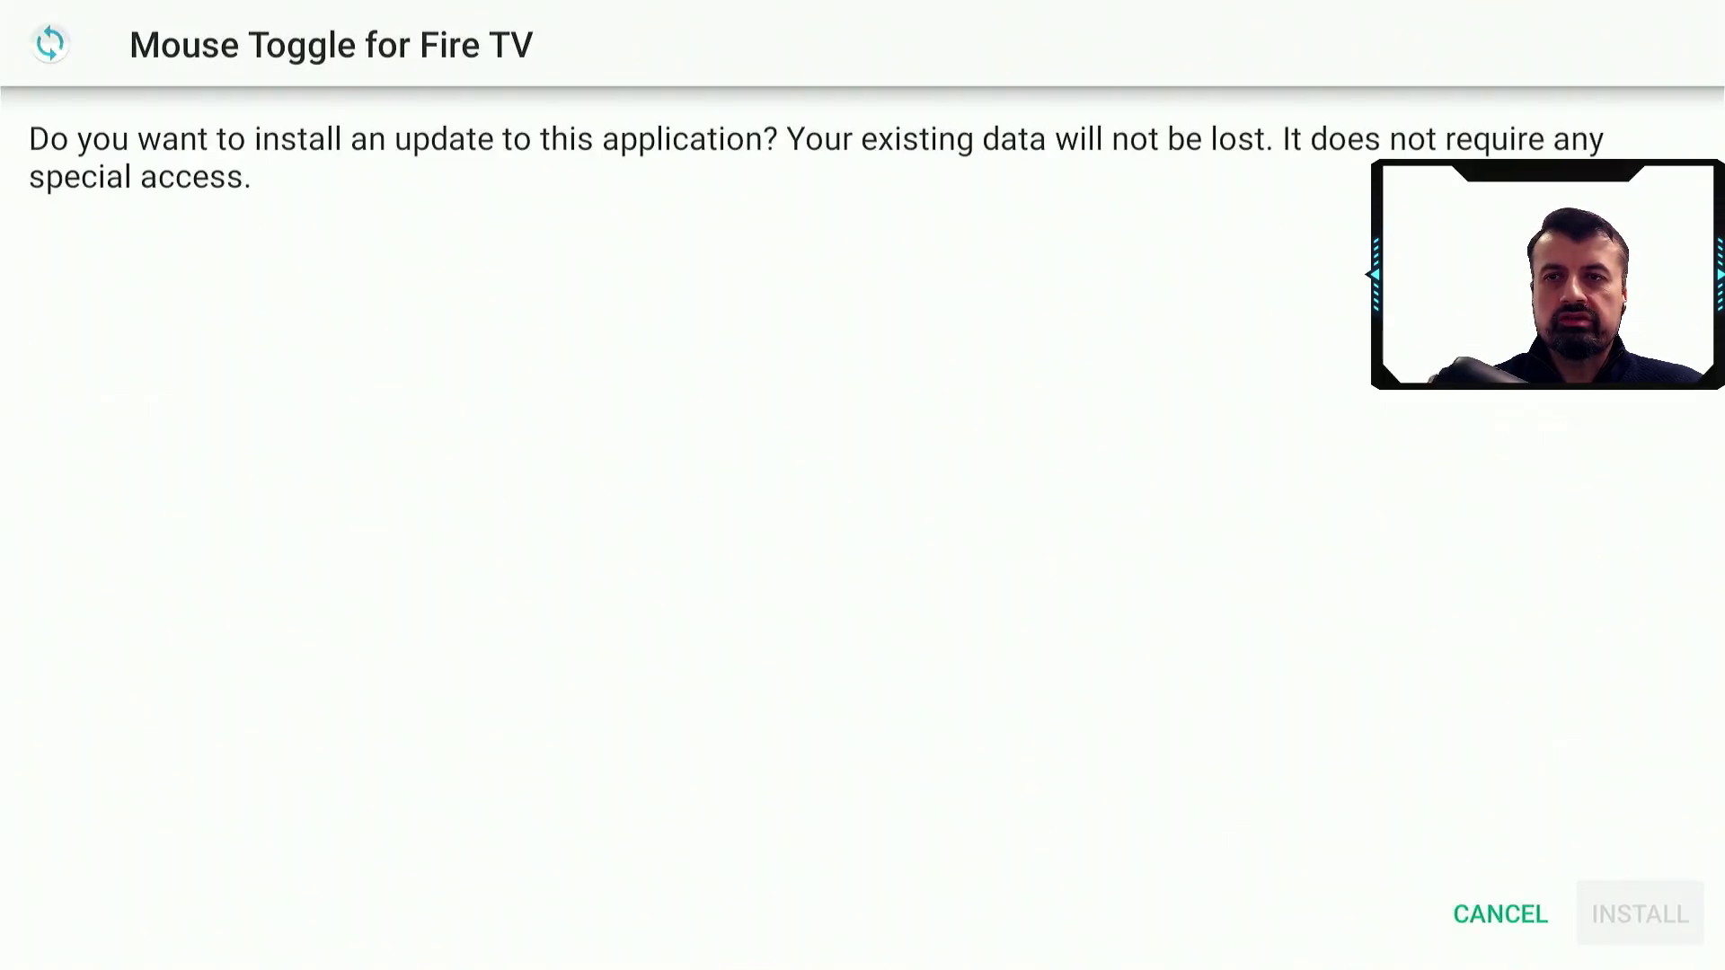
key("Return")
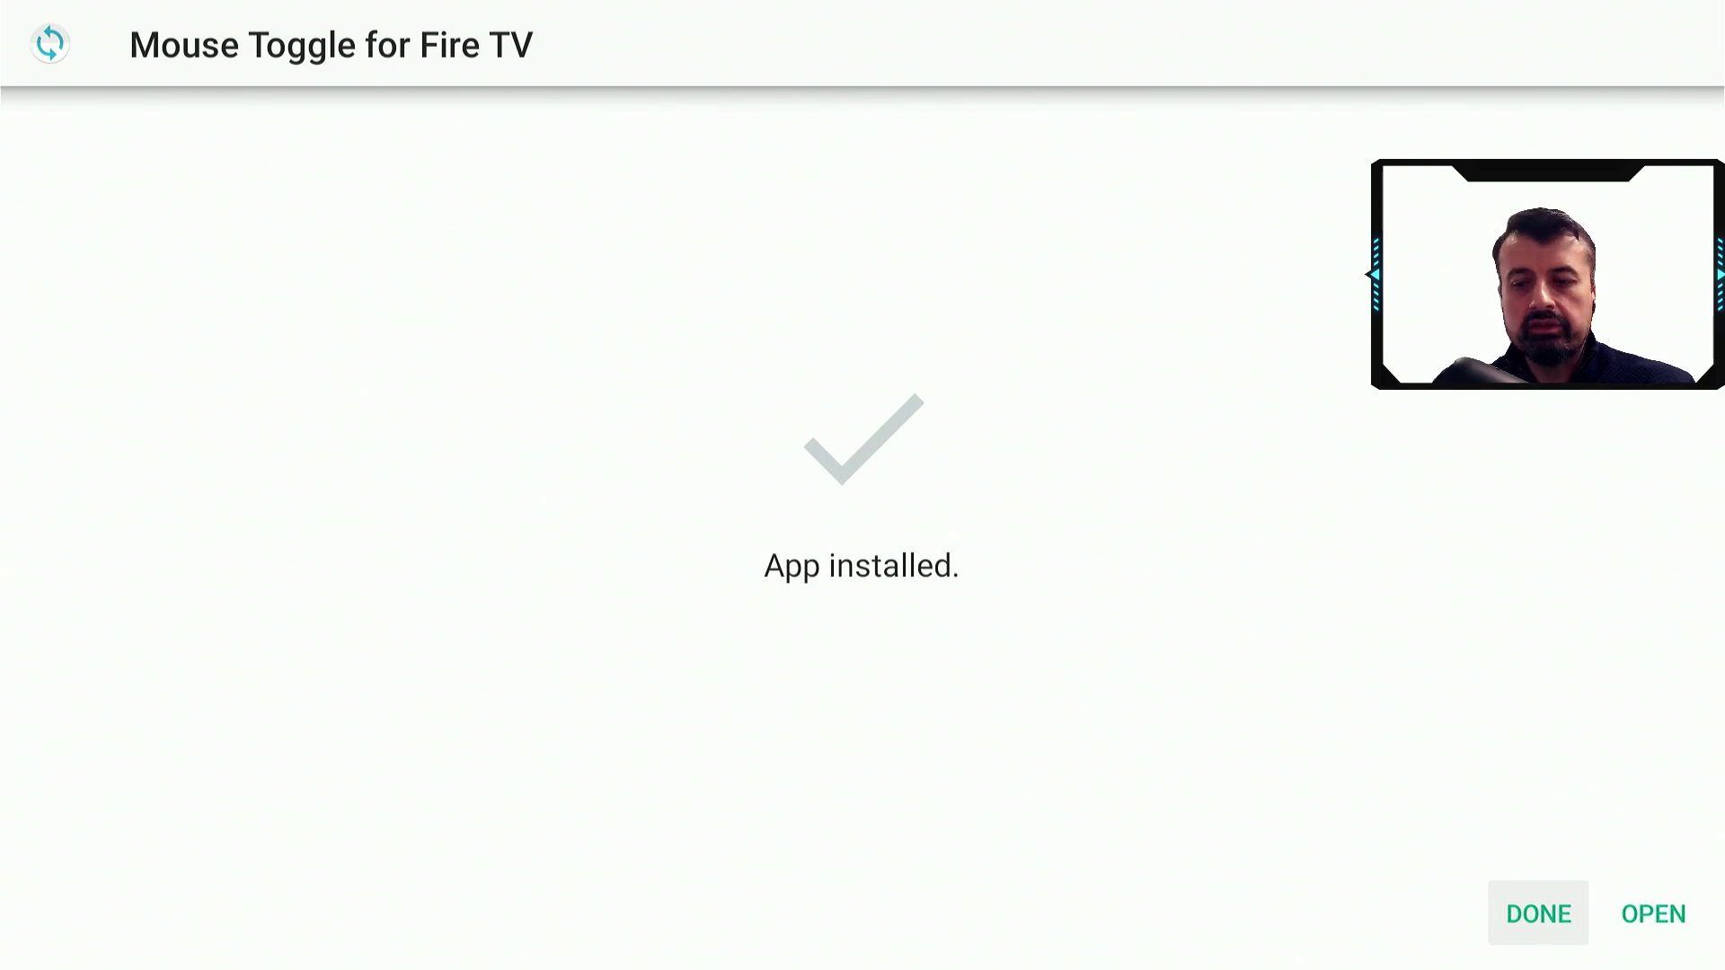
Go from the Fire TV home screen to Settings > Preferences > Privacy Settings.
key("Home")
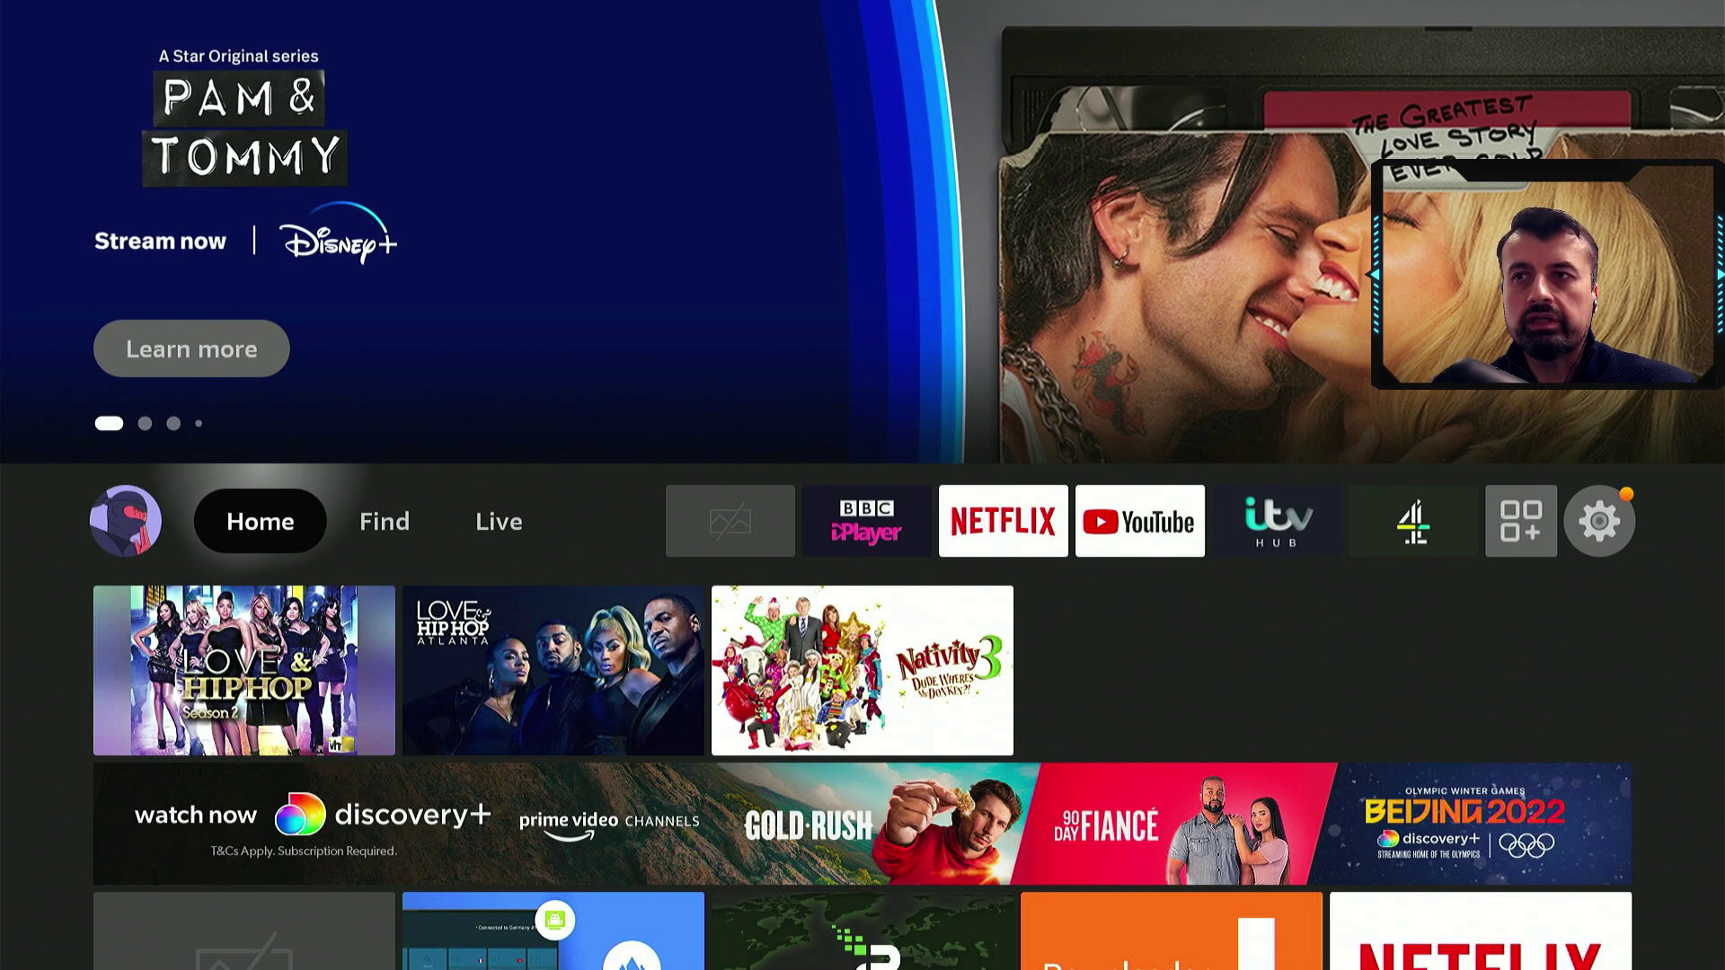
key("Right")
key("Right")
key("Right")
key("Right")
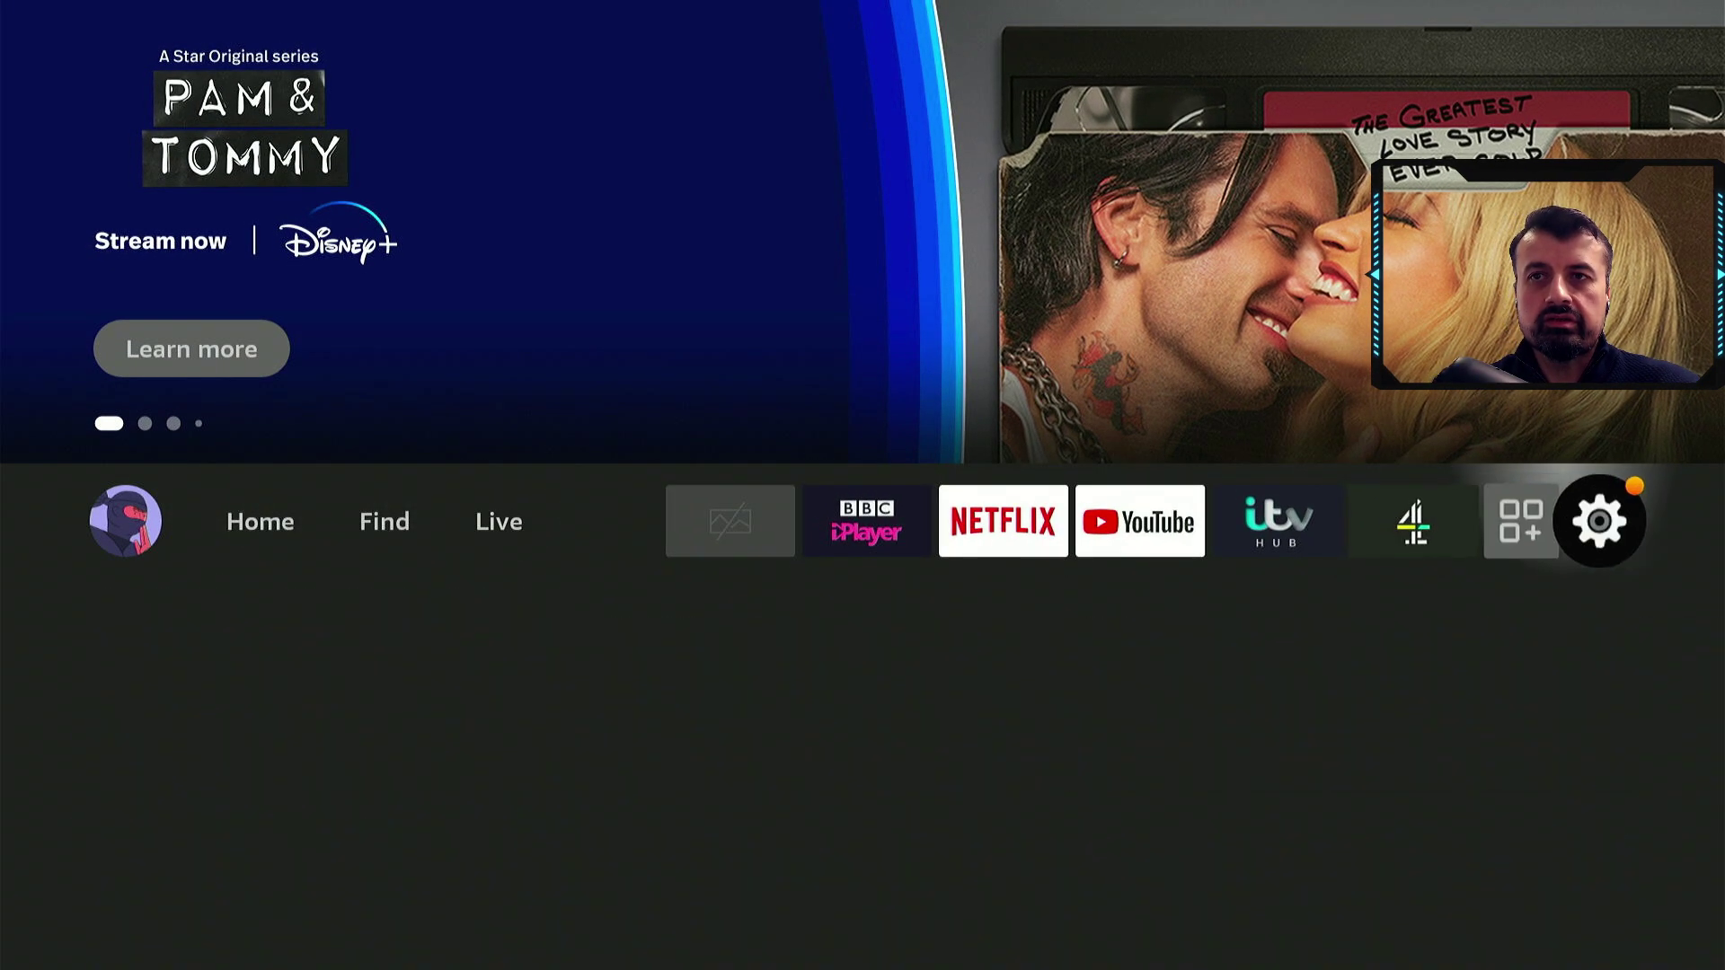
key("Down")
key("Down")
key("Right")
key("Right")
key("Right")
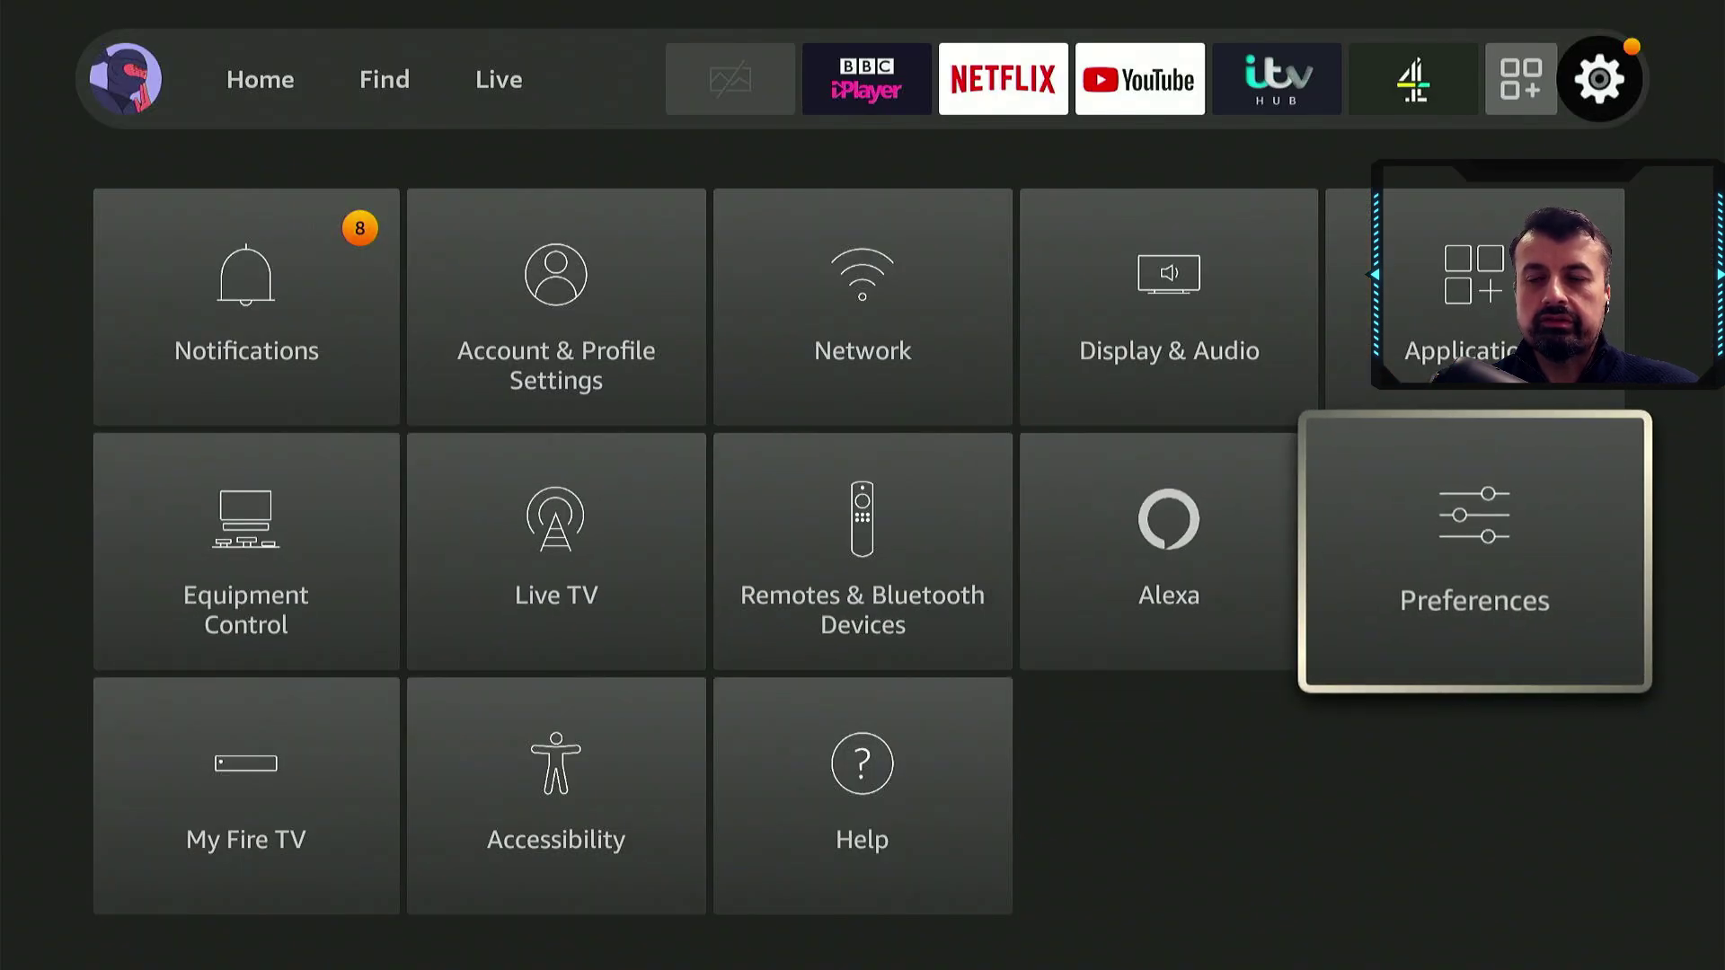
key("Return")
key("Down")
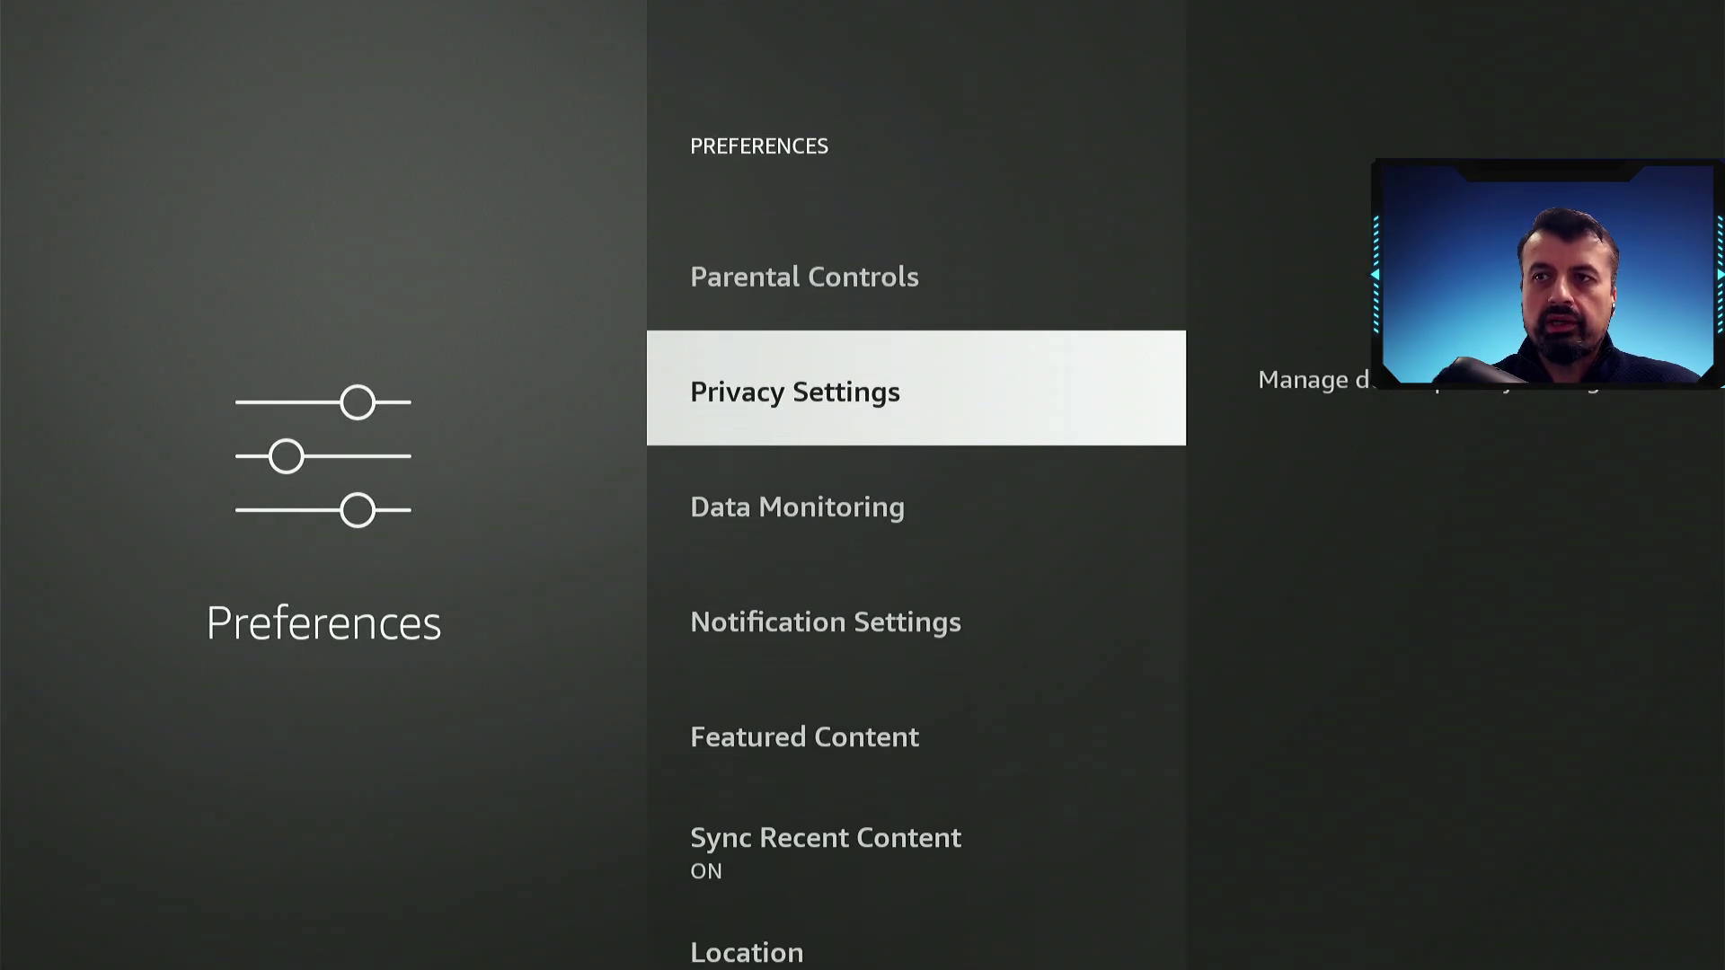
key("Return")
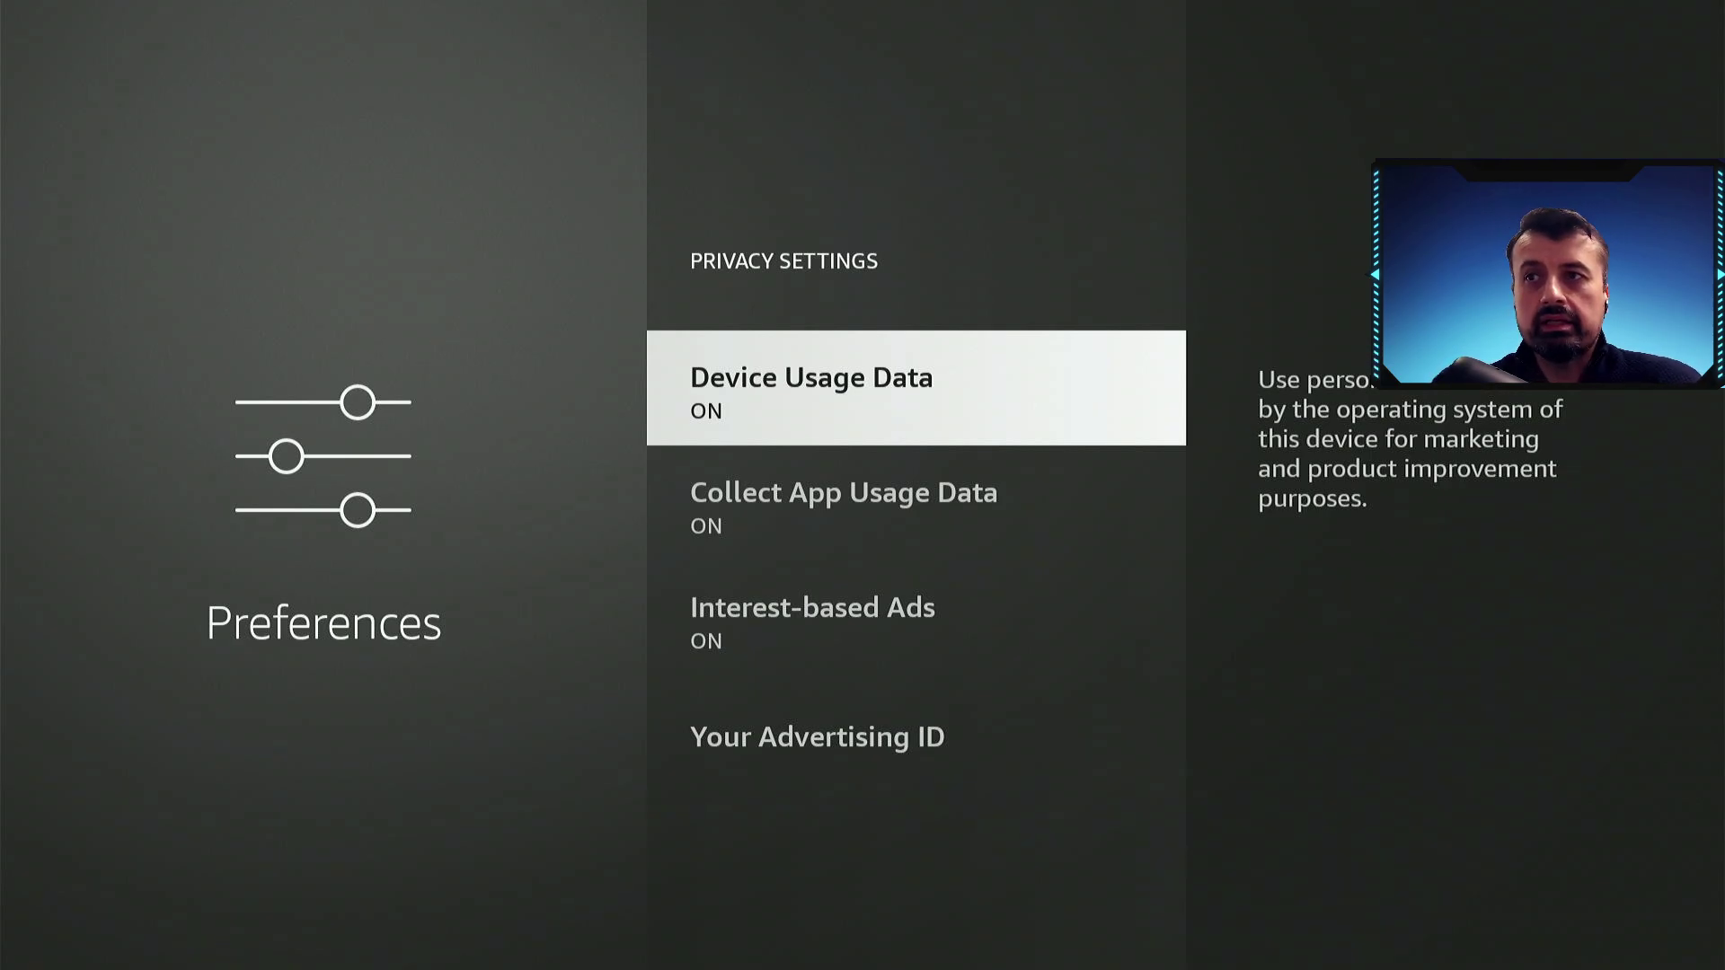
Turn off Device Usage Data, Collect App Usage Data and Interest-based Ads.
key("Return")
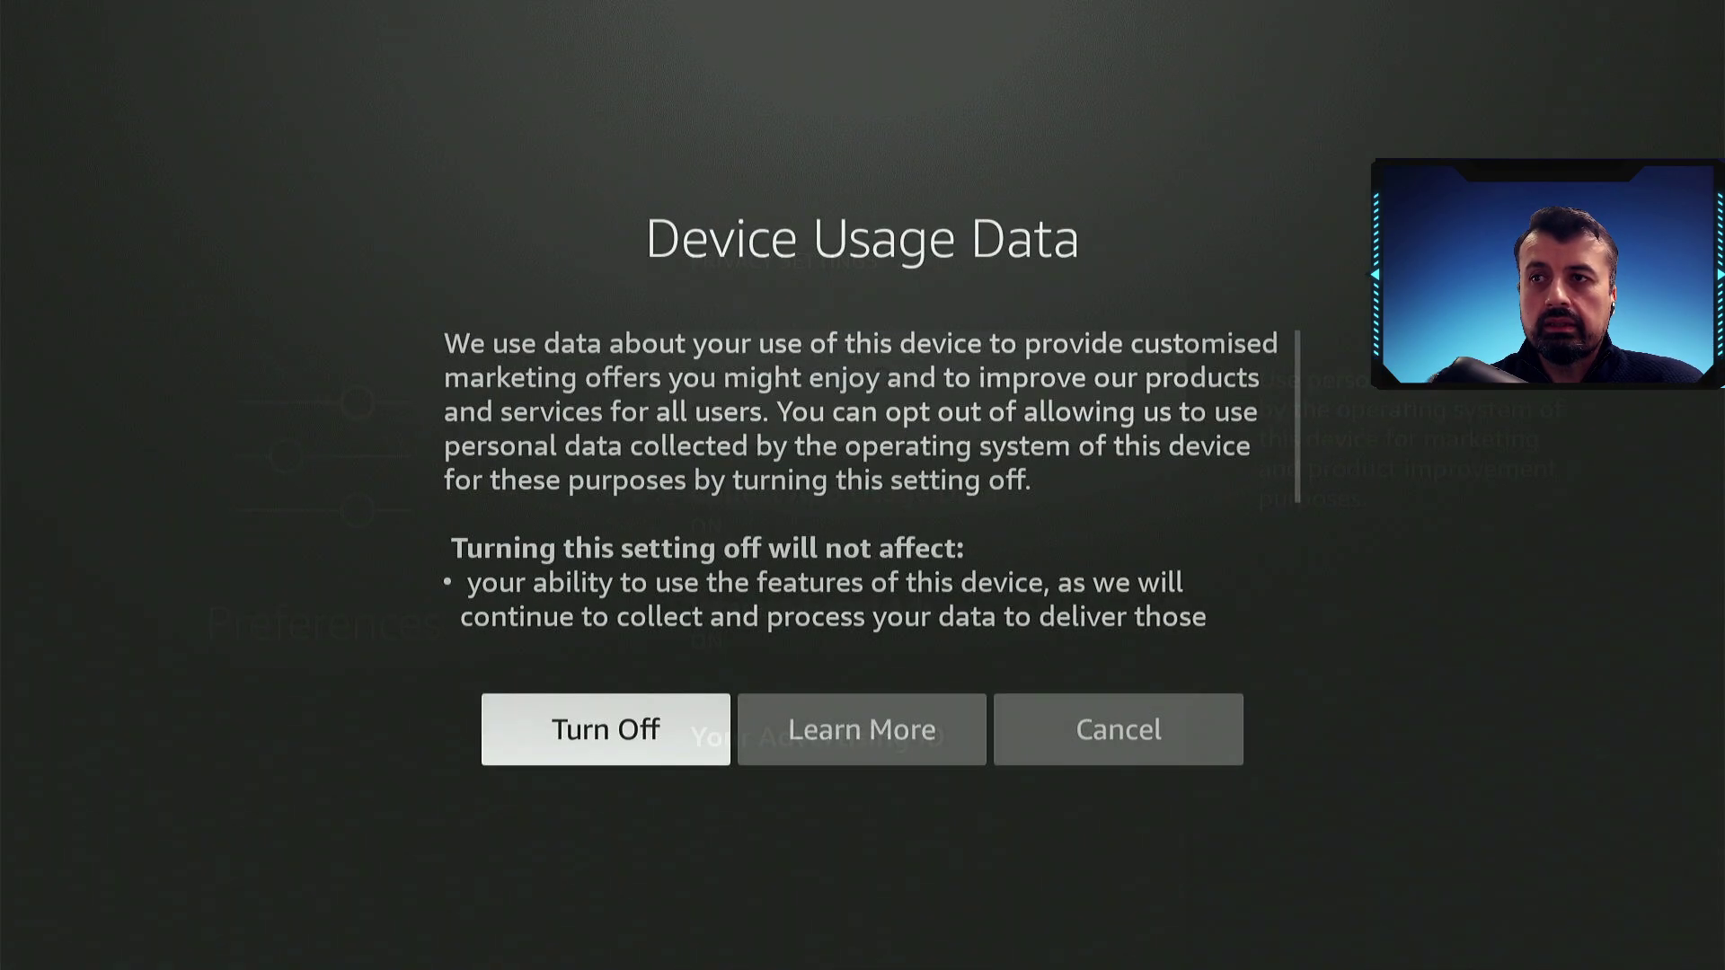
key("Return")
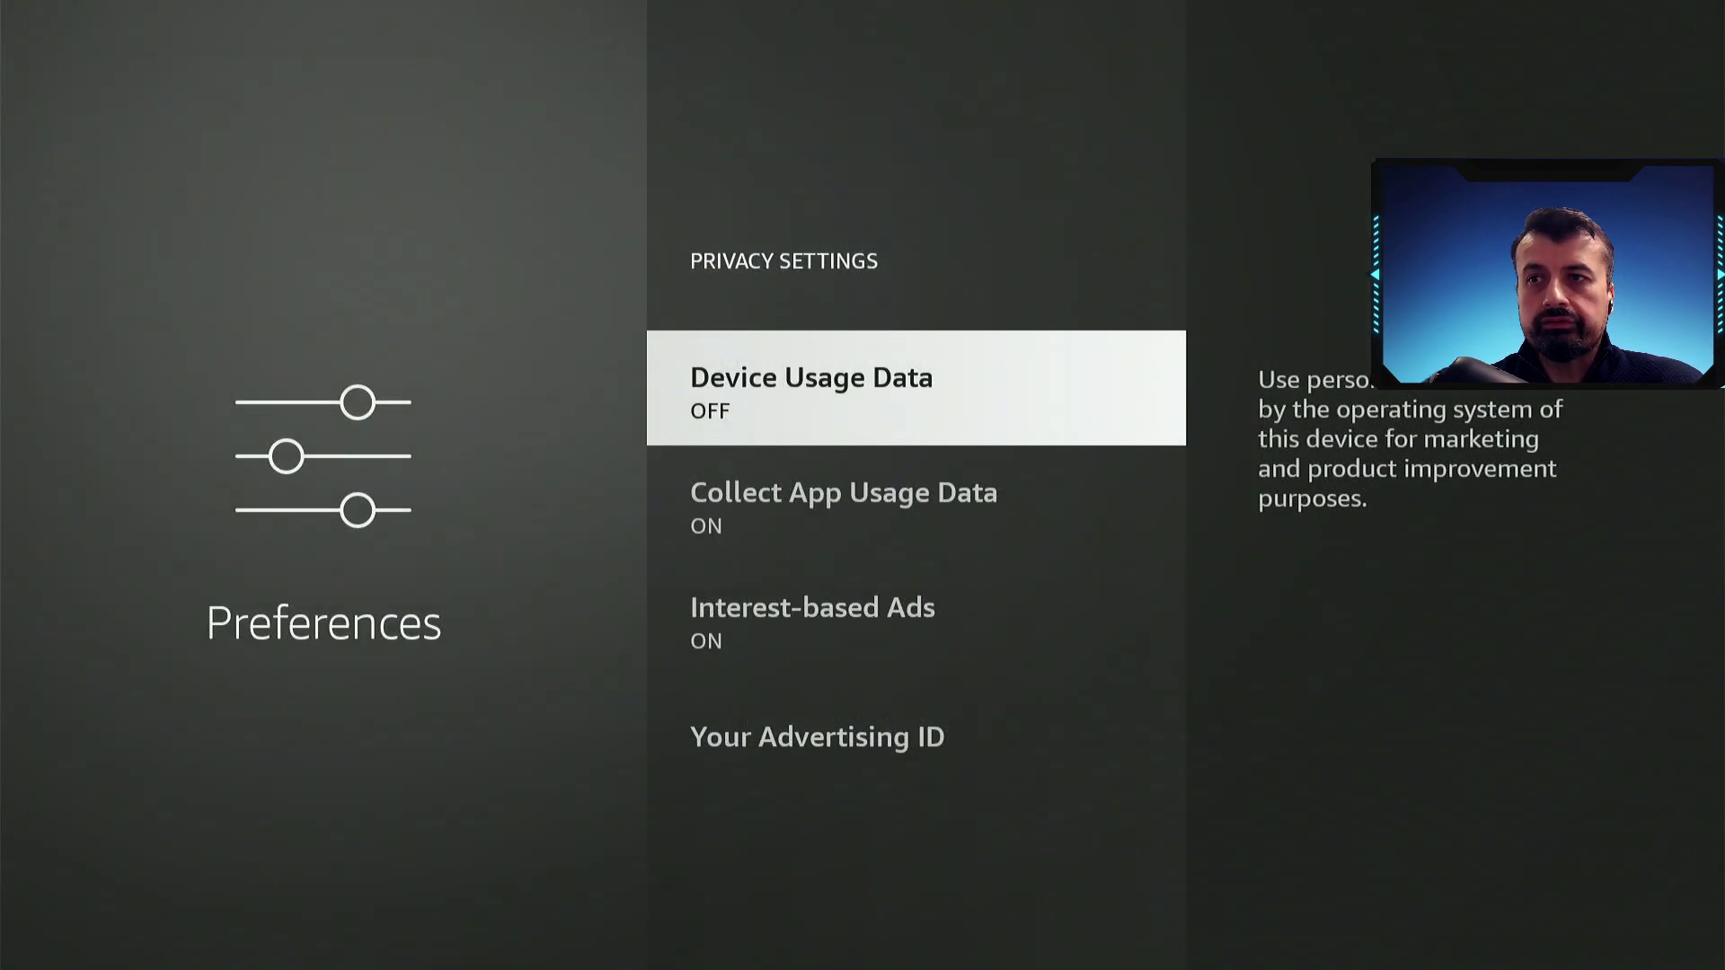
key("Down")
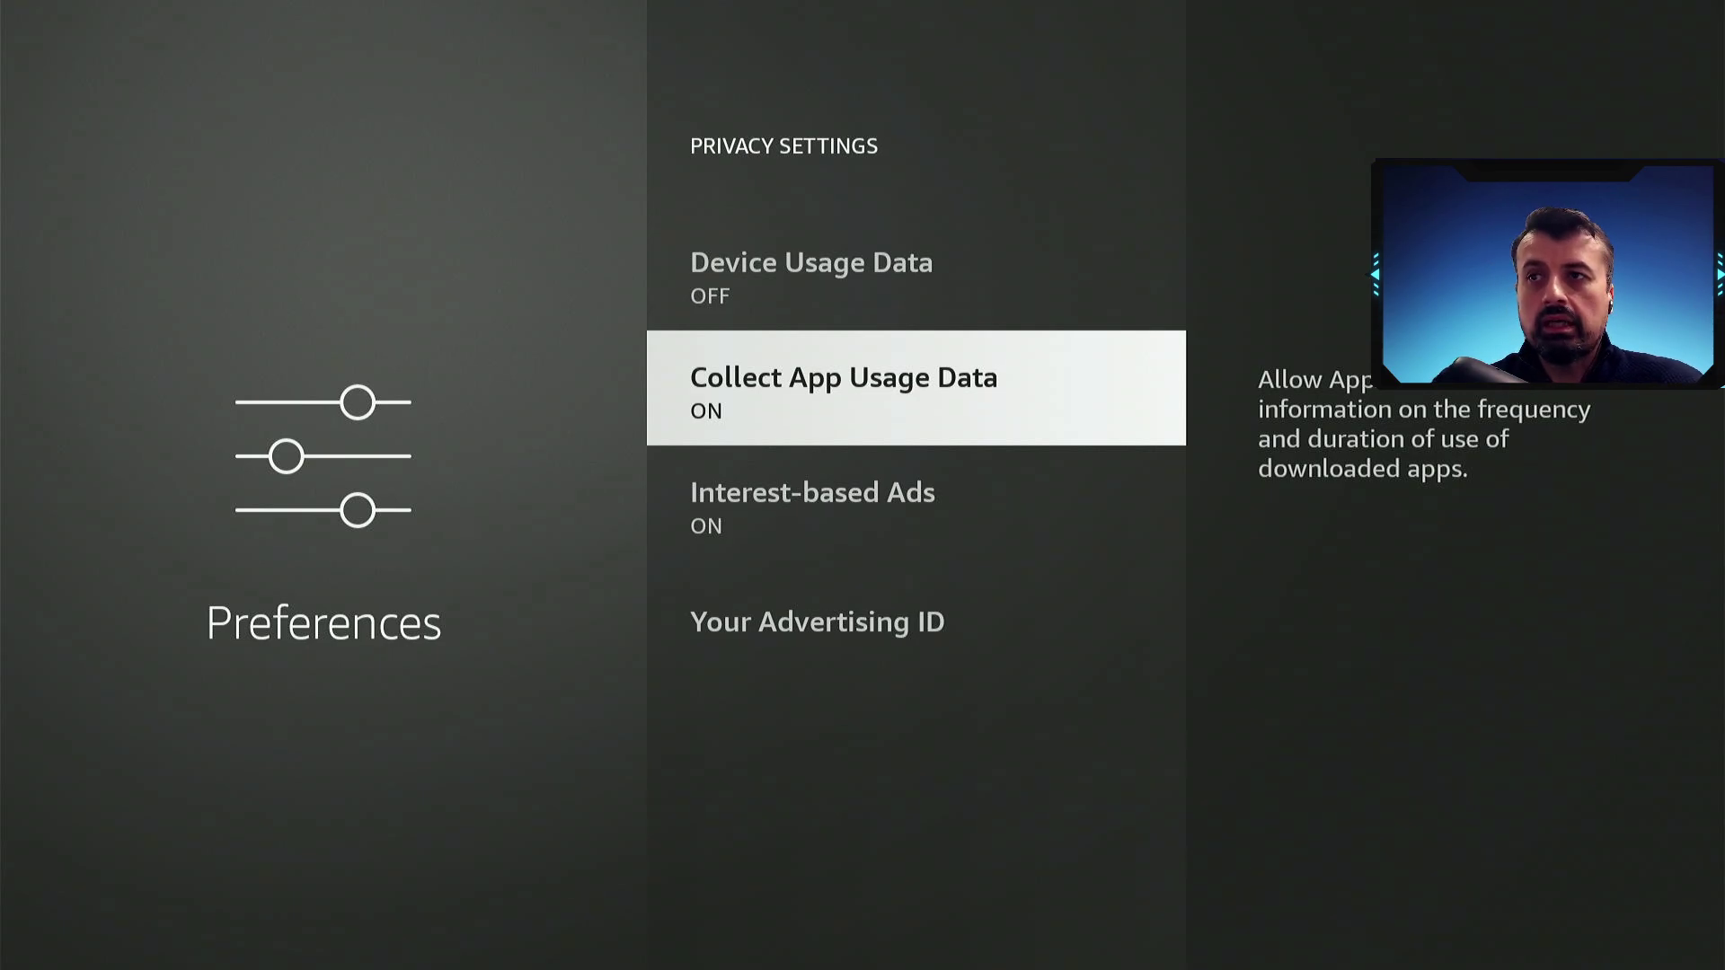
key("Return")
key("Return")
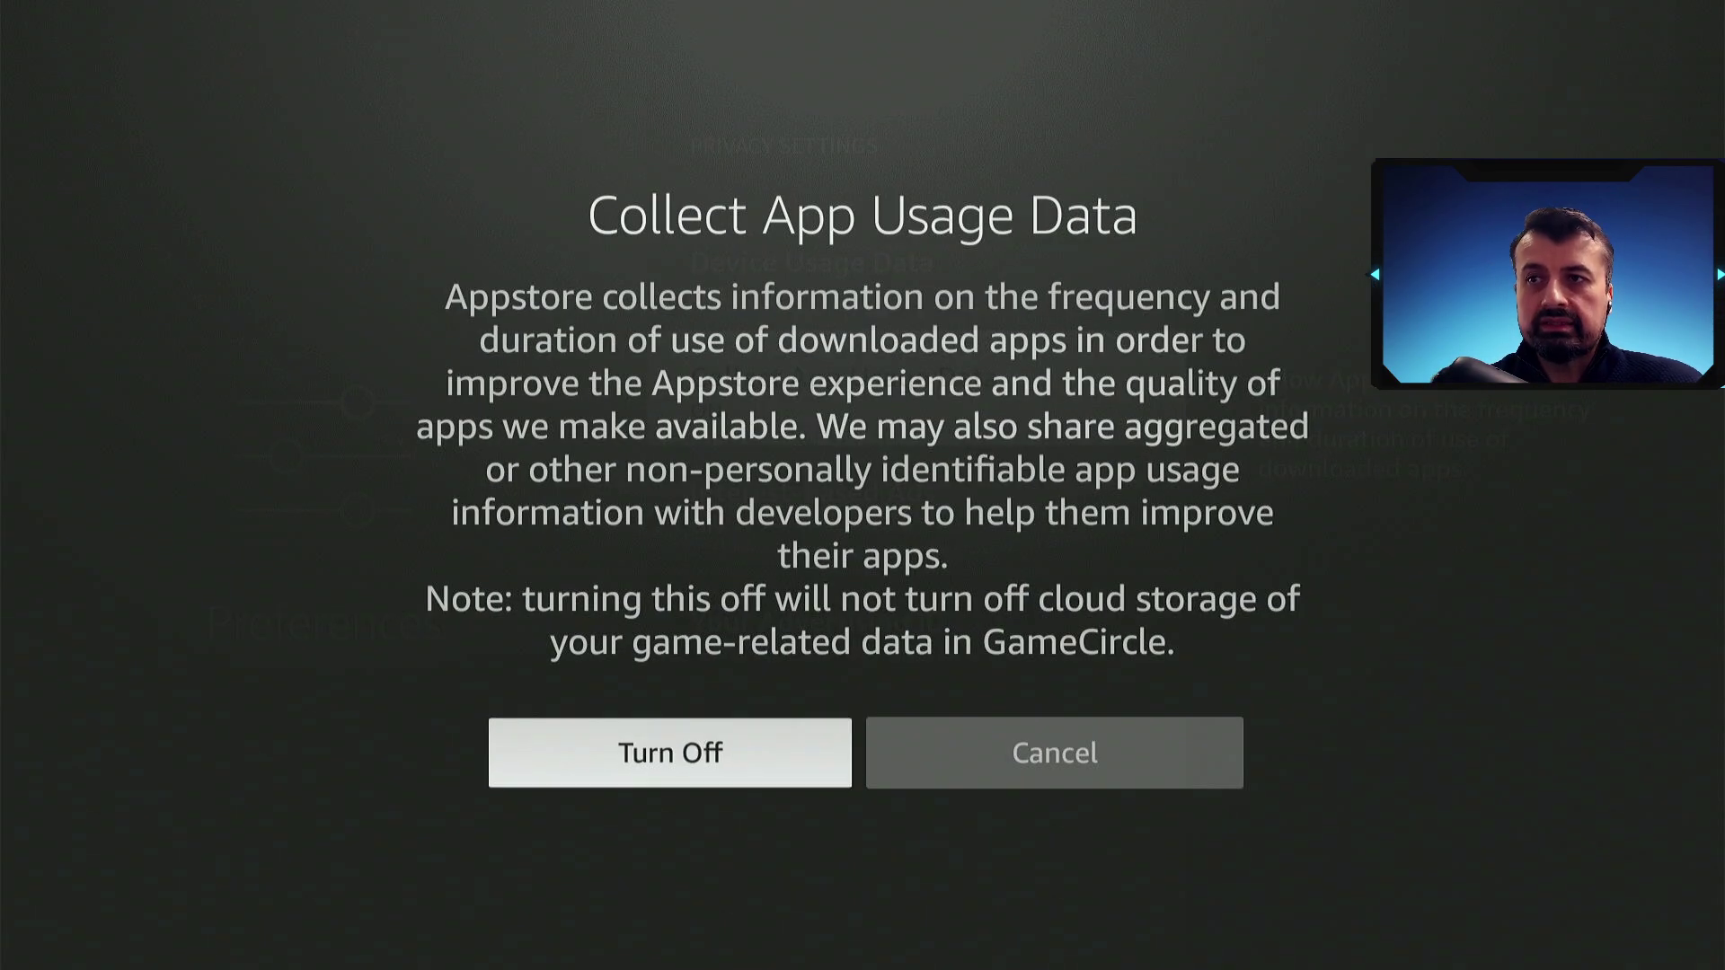
key("Down")
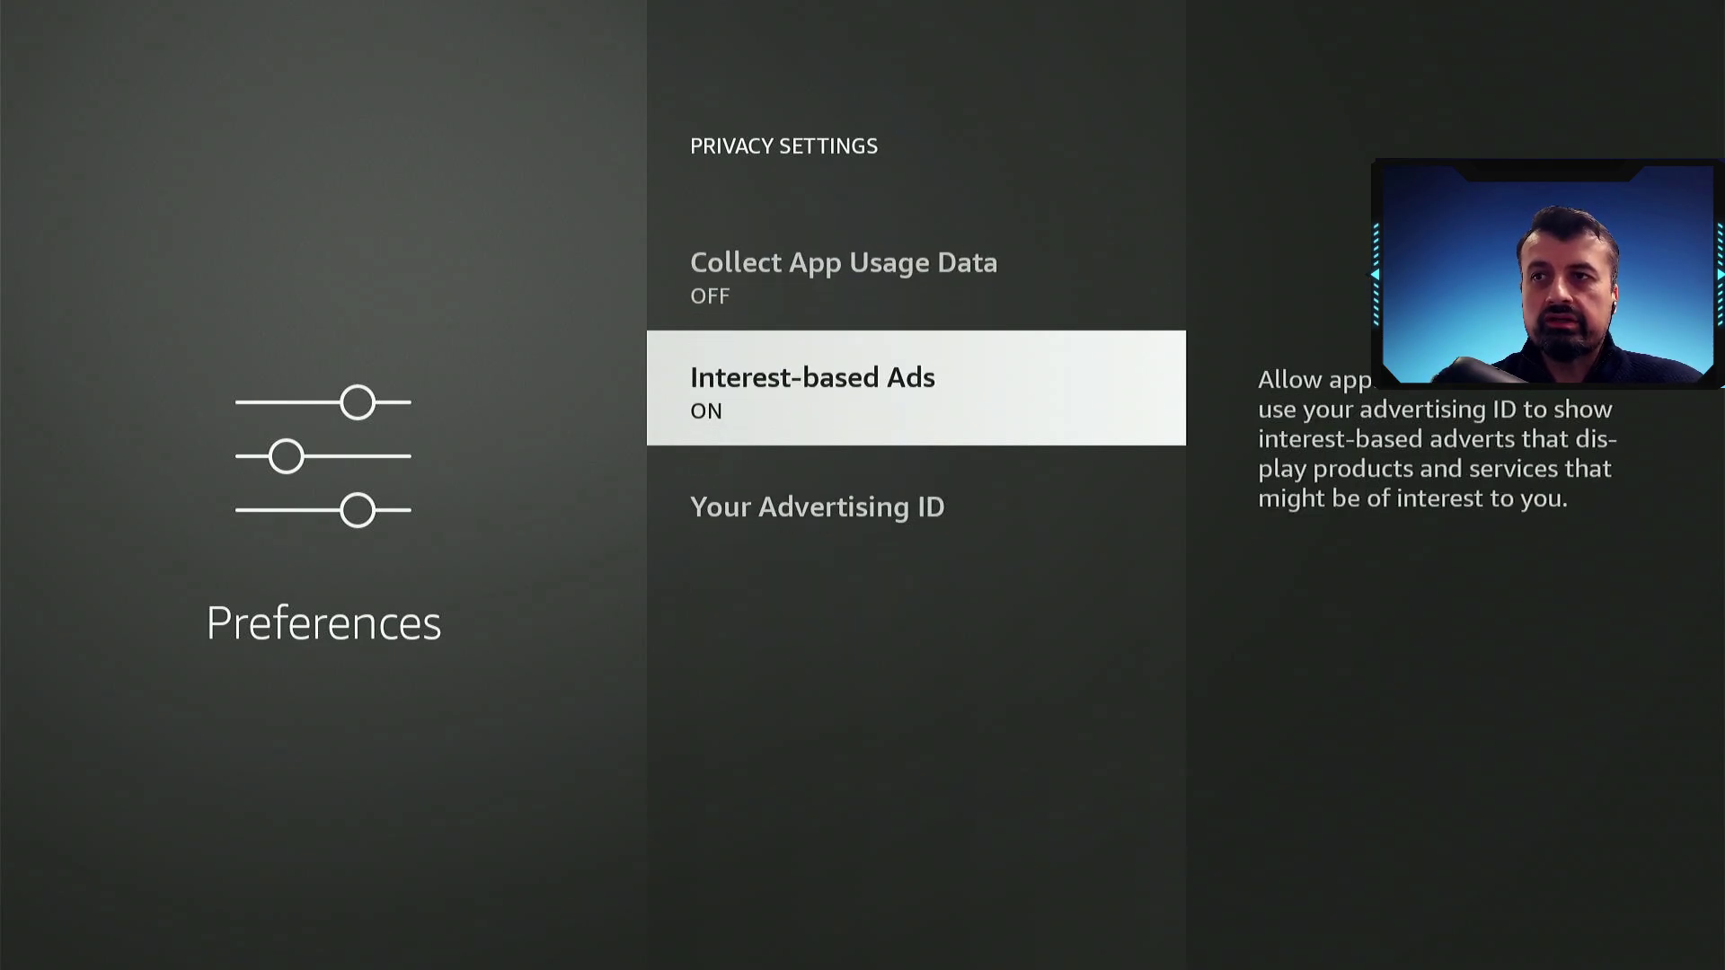
key("Return")
key("Return")
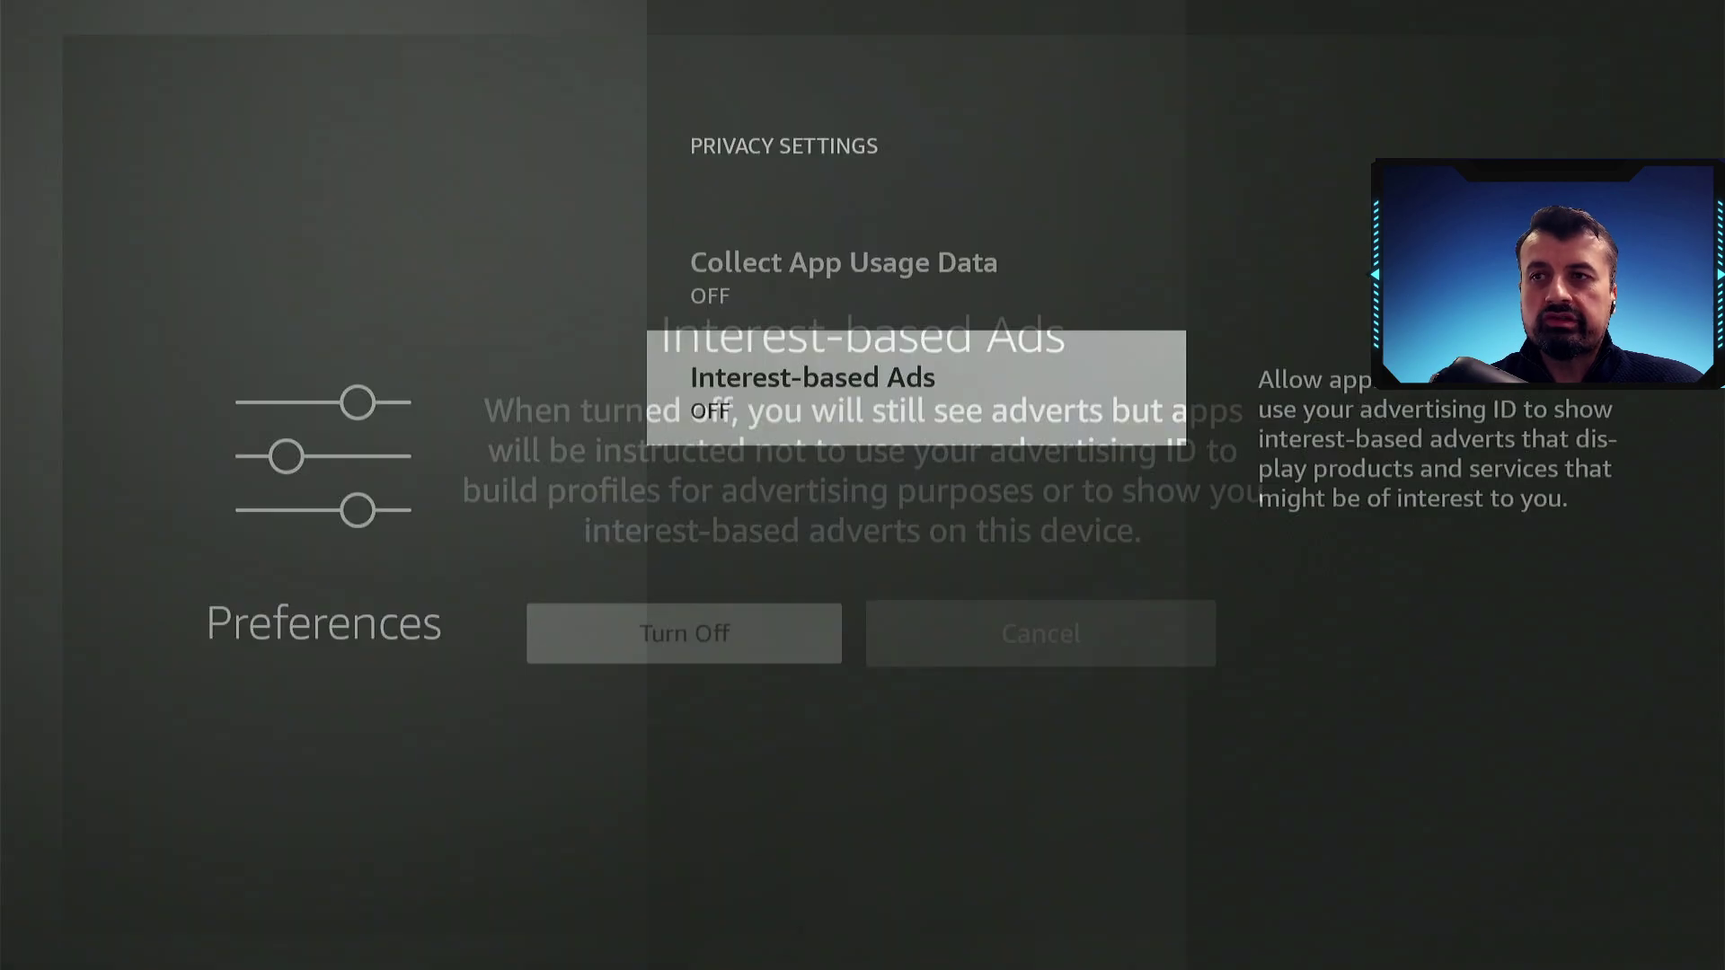
Check in Preferences that Data Monitoring is off.
key("Escape")
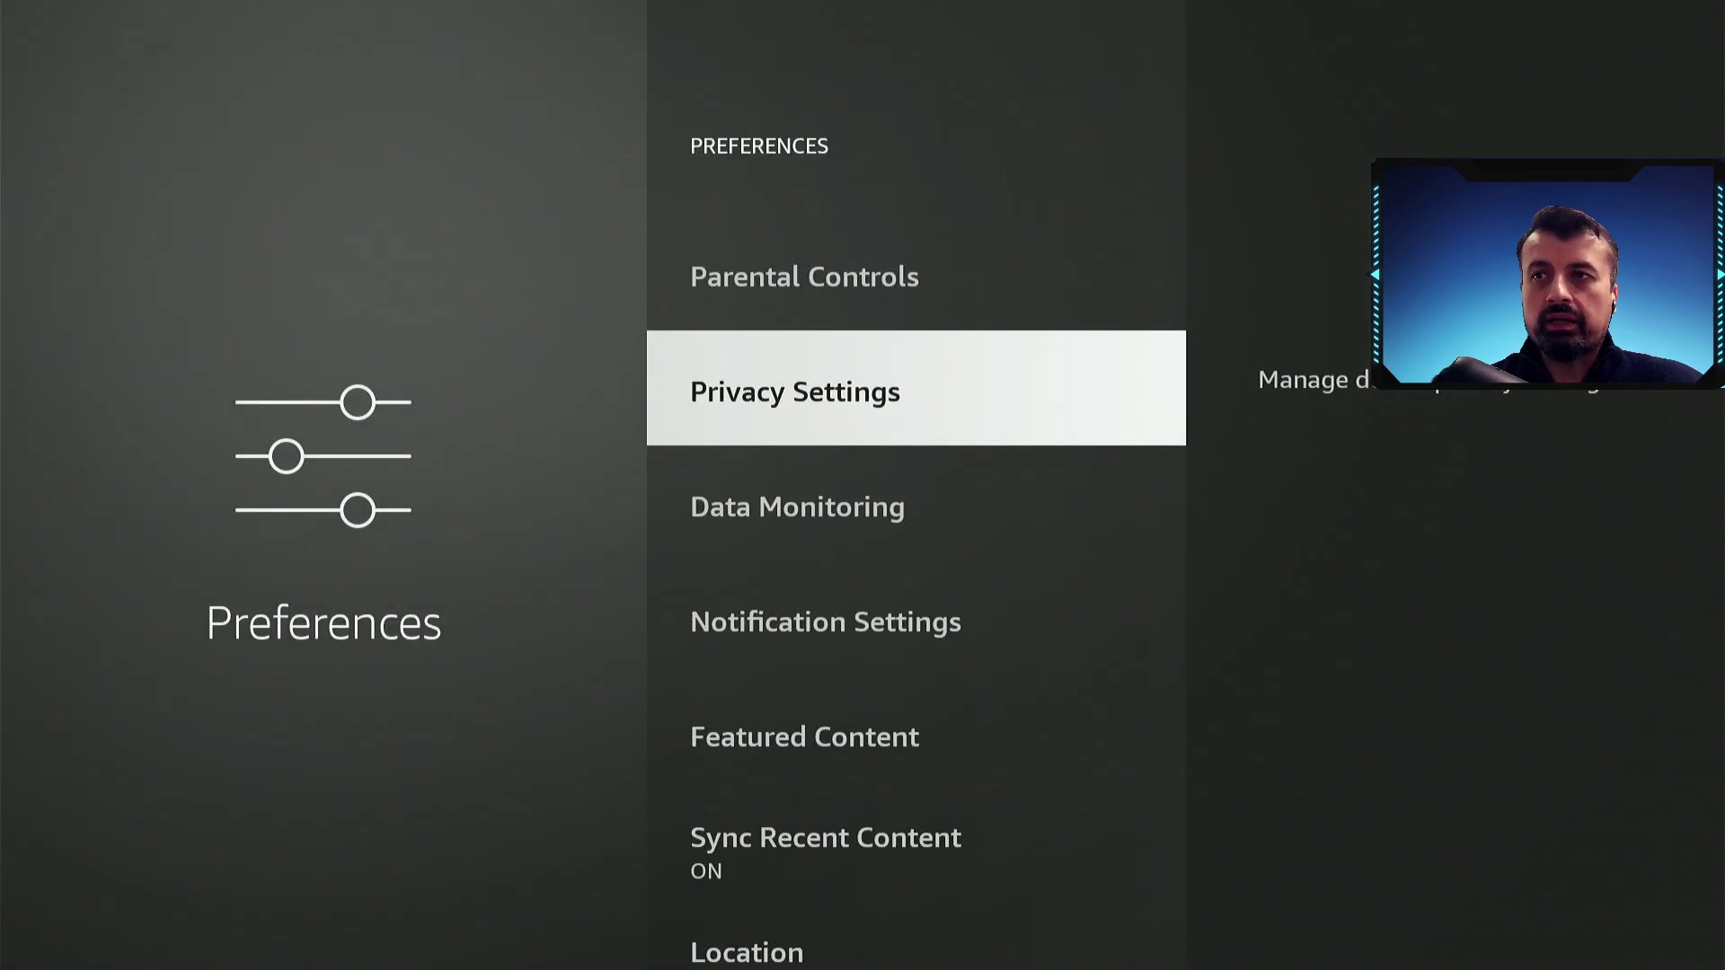
key("Down")
key("Return")
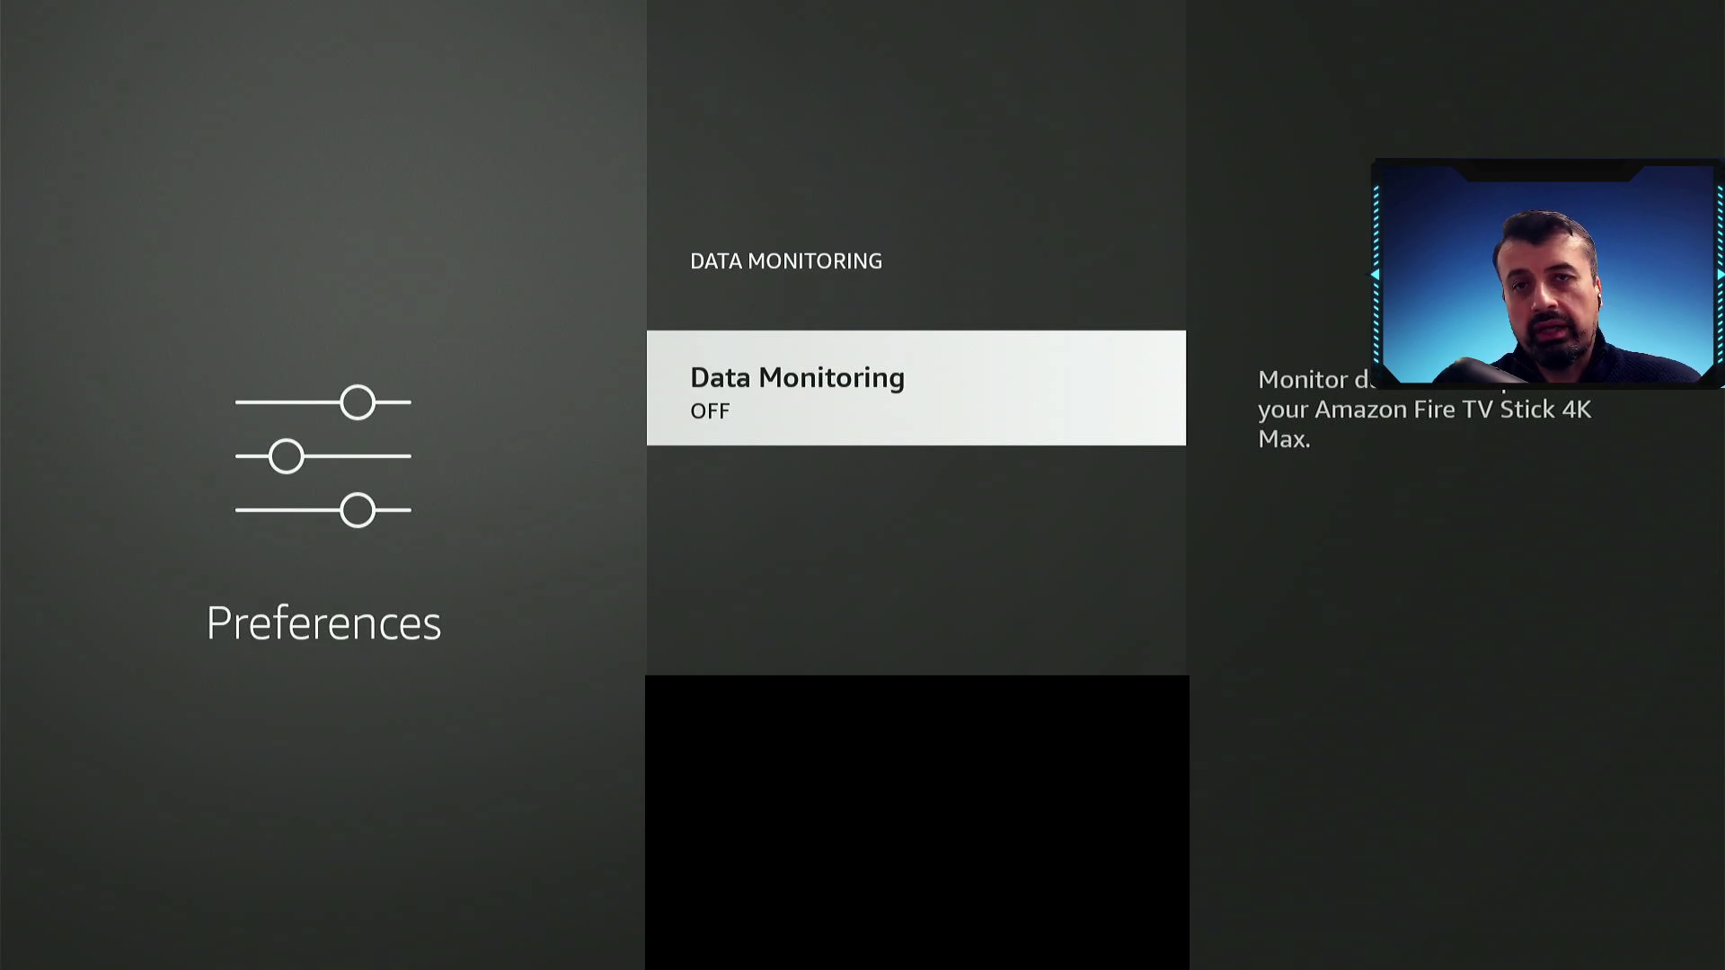
key("Escape")
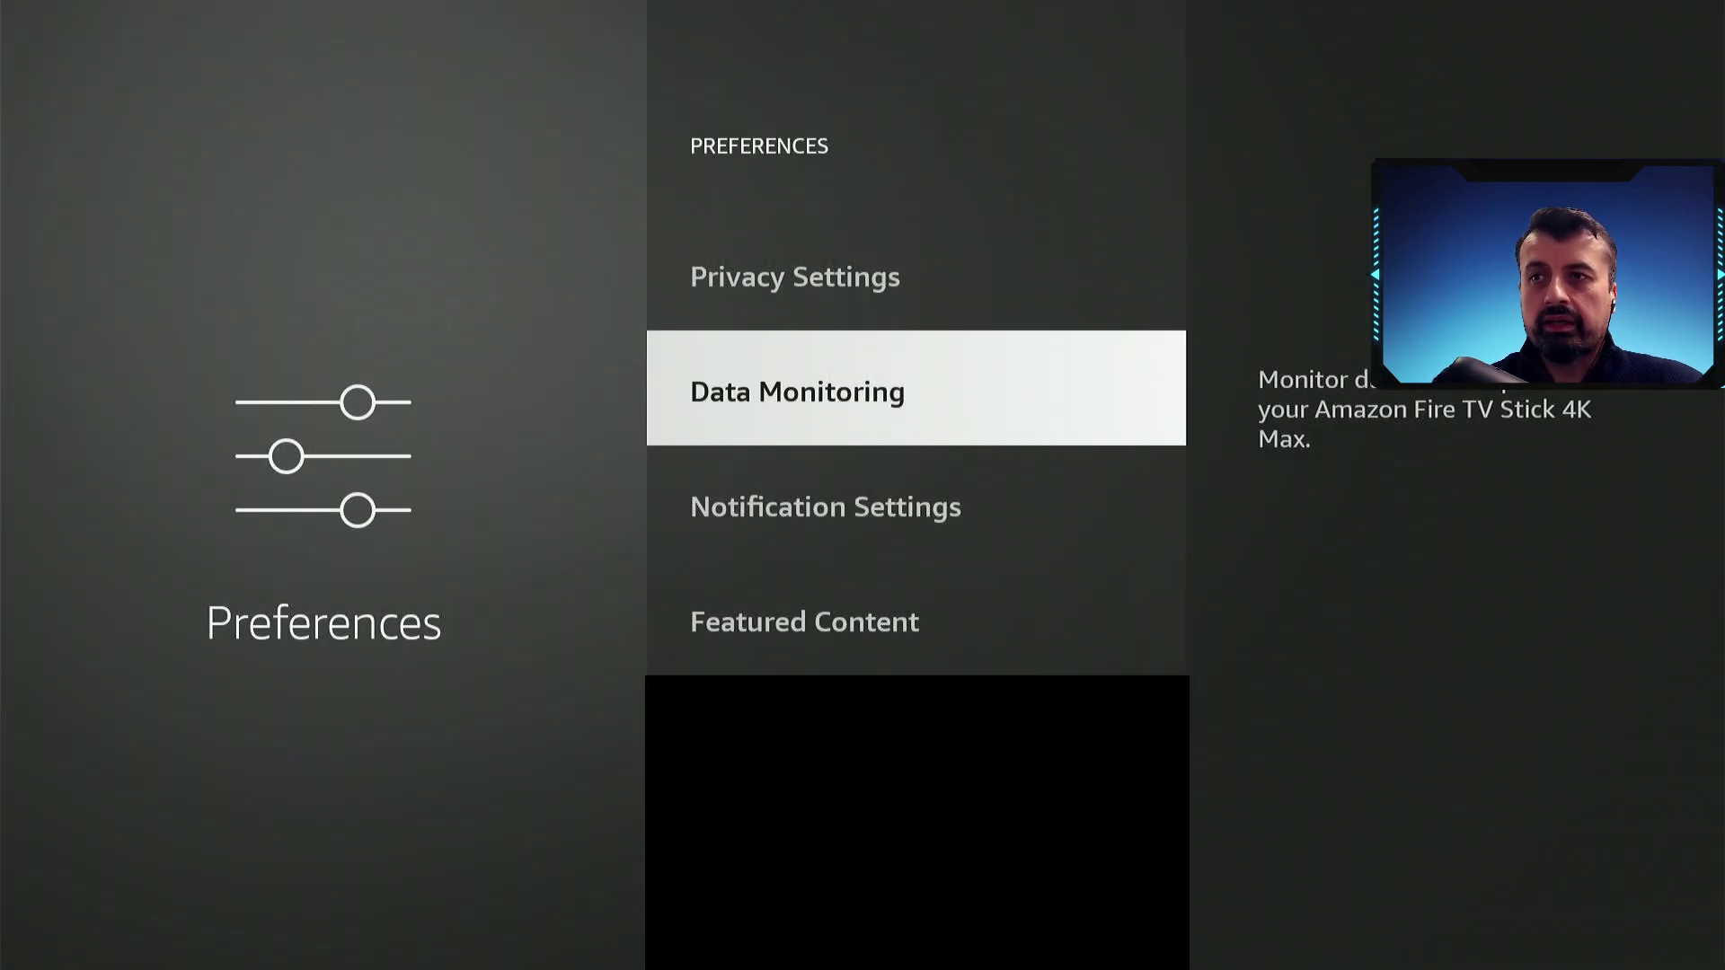
Set Allow Video Autoplay and Allow Audio Autoplay to OFF in Featured Content.
key("Down")
key("Down")
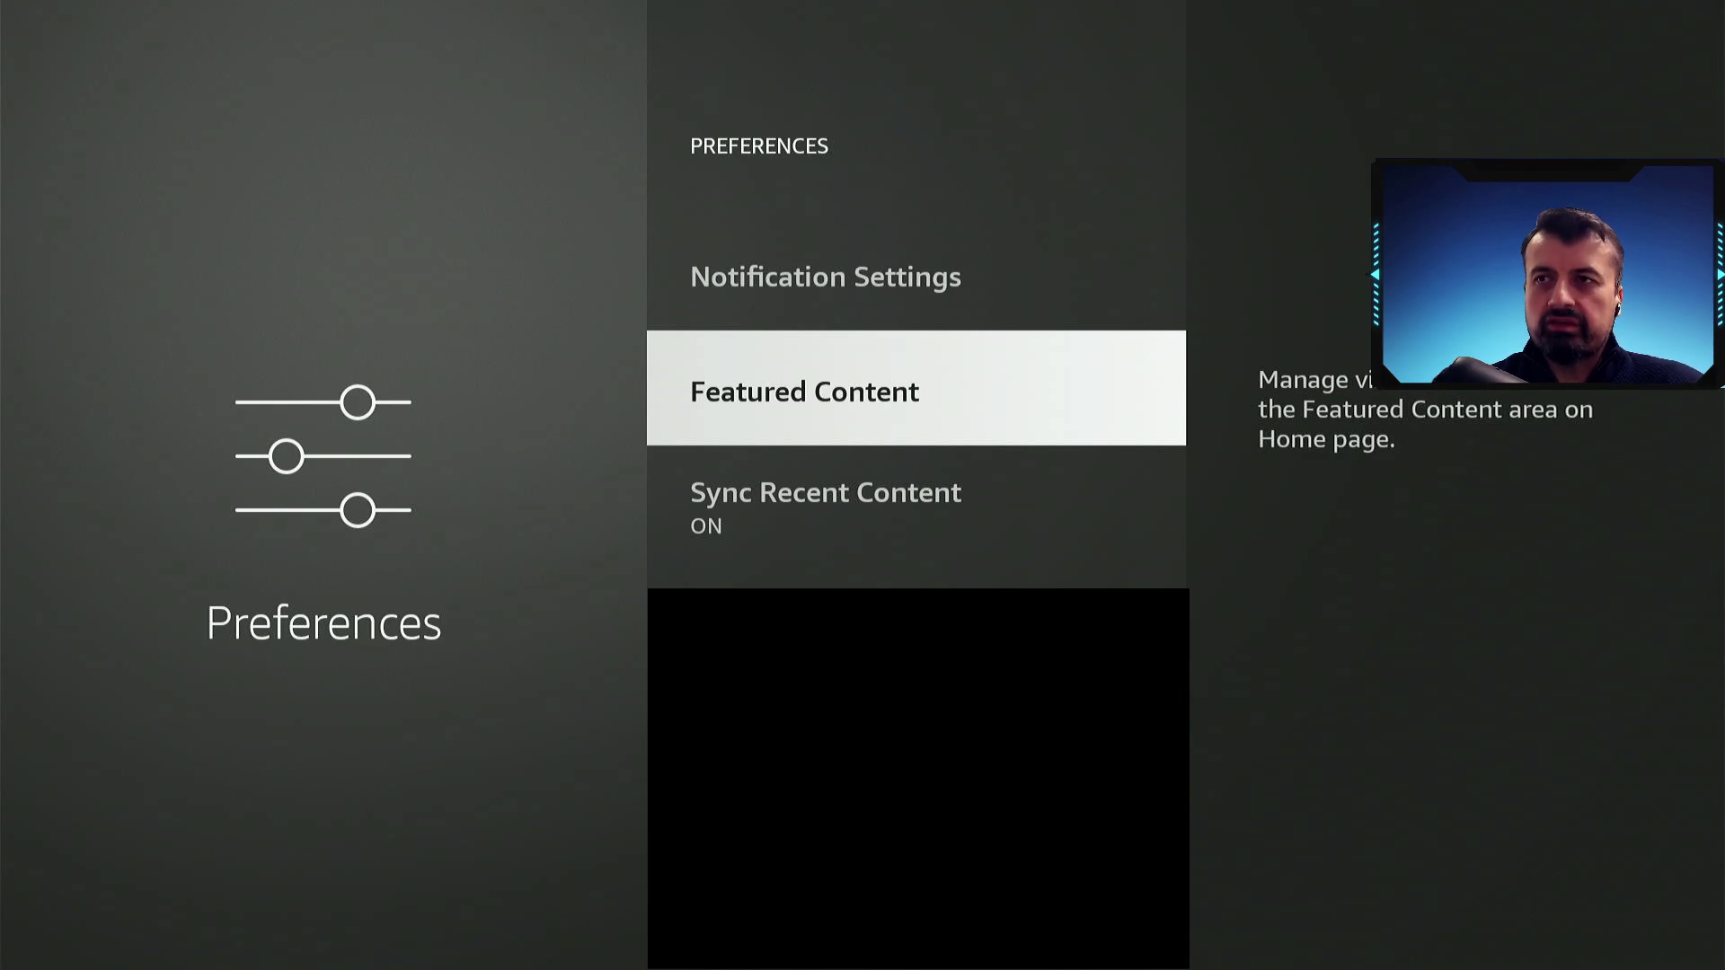
key("Return")
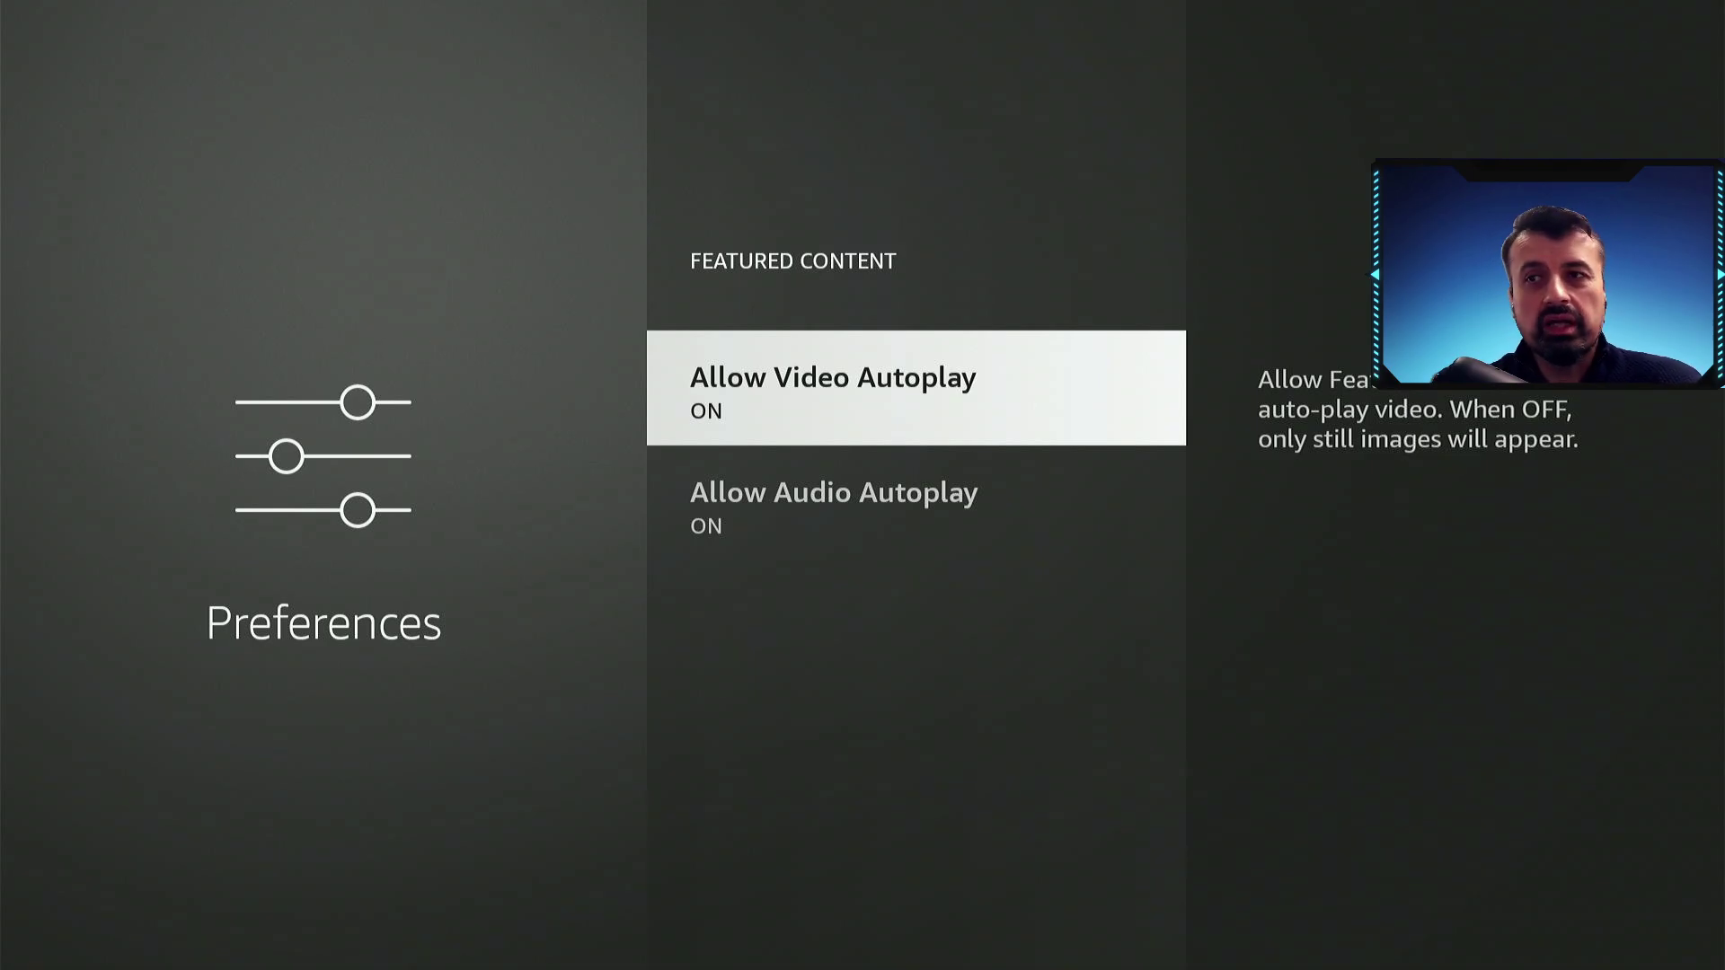
key("Return")
key("Down")
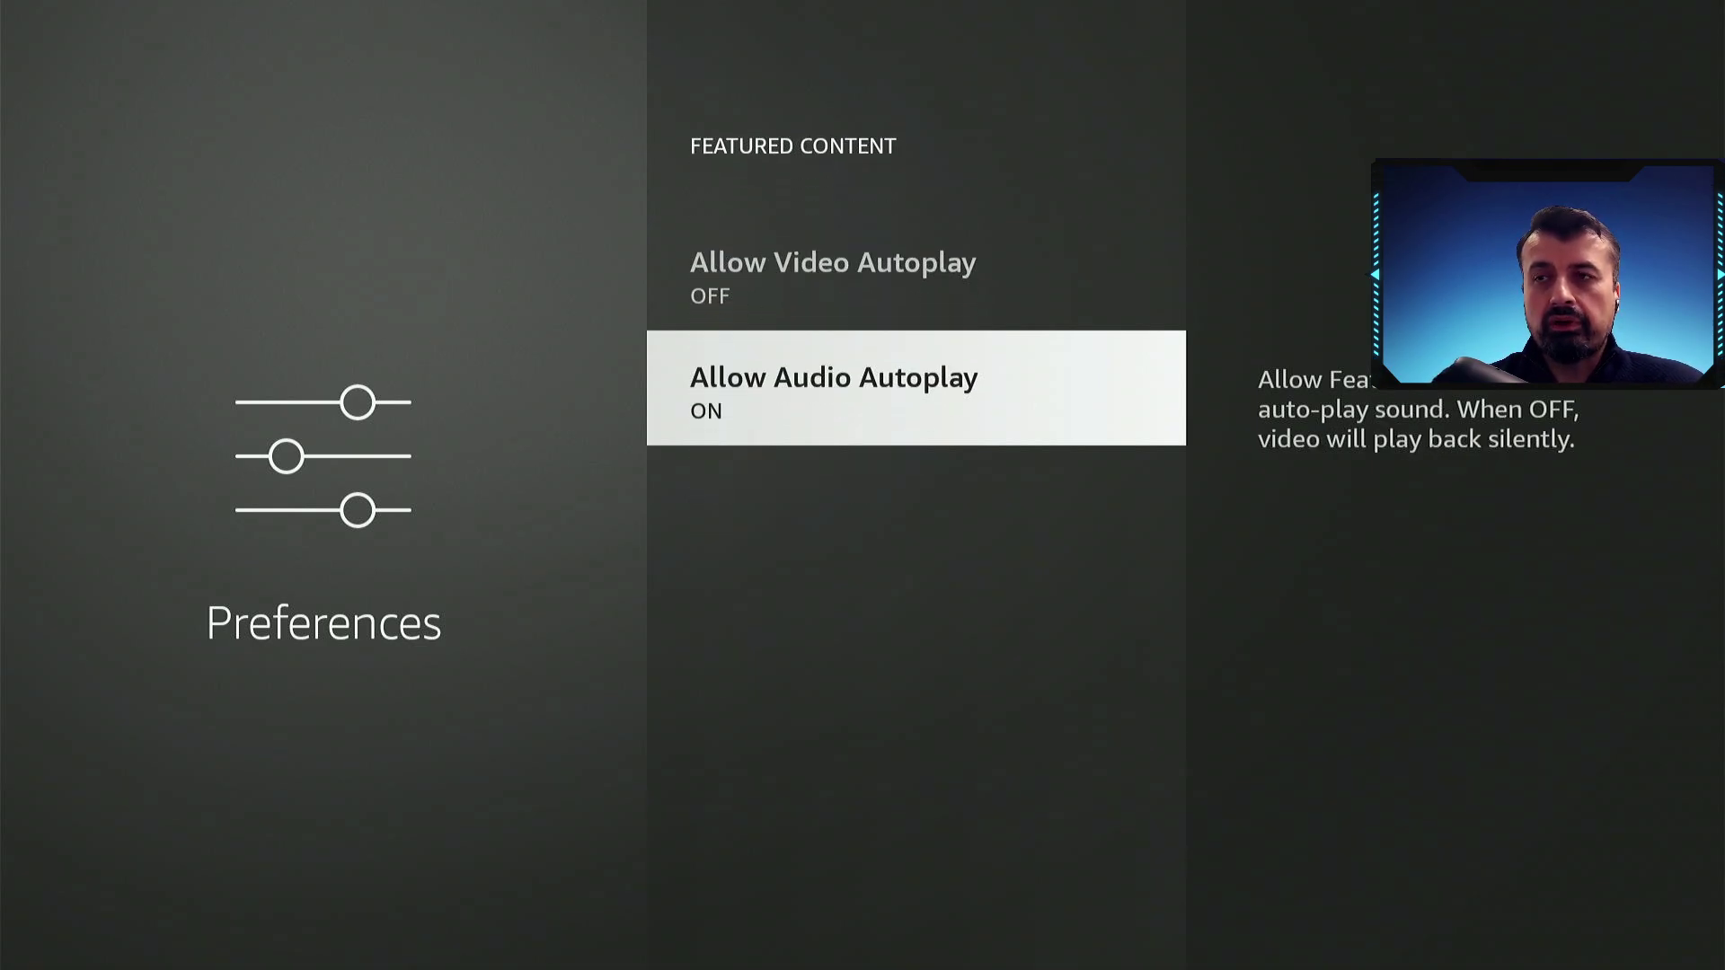
key("Return")
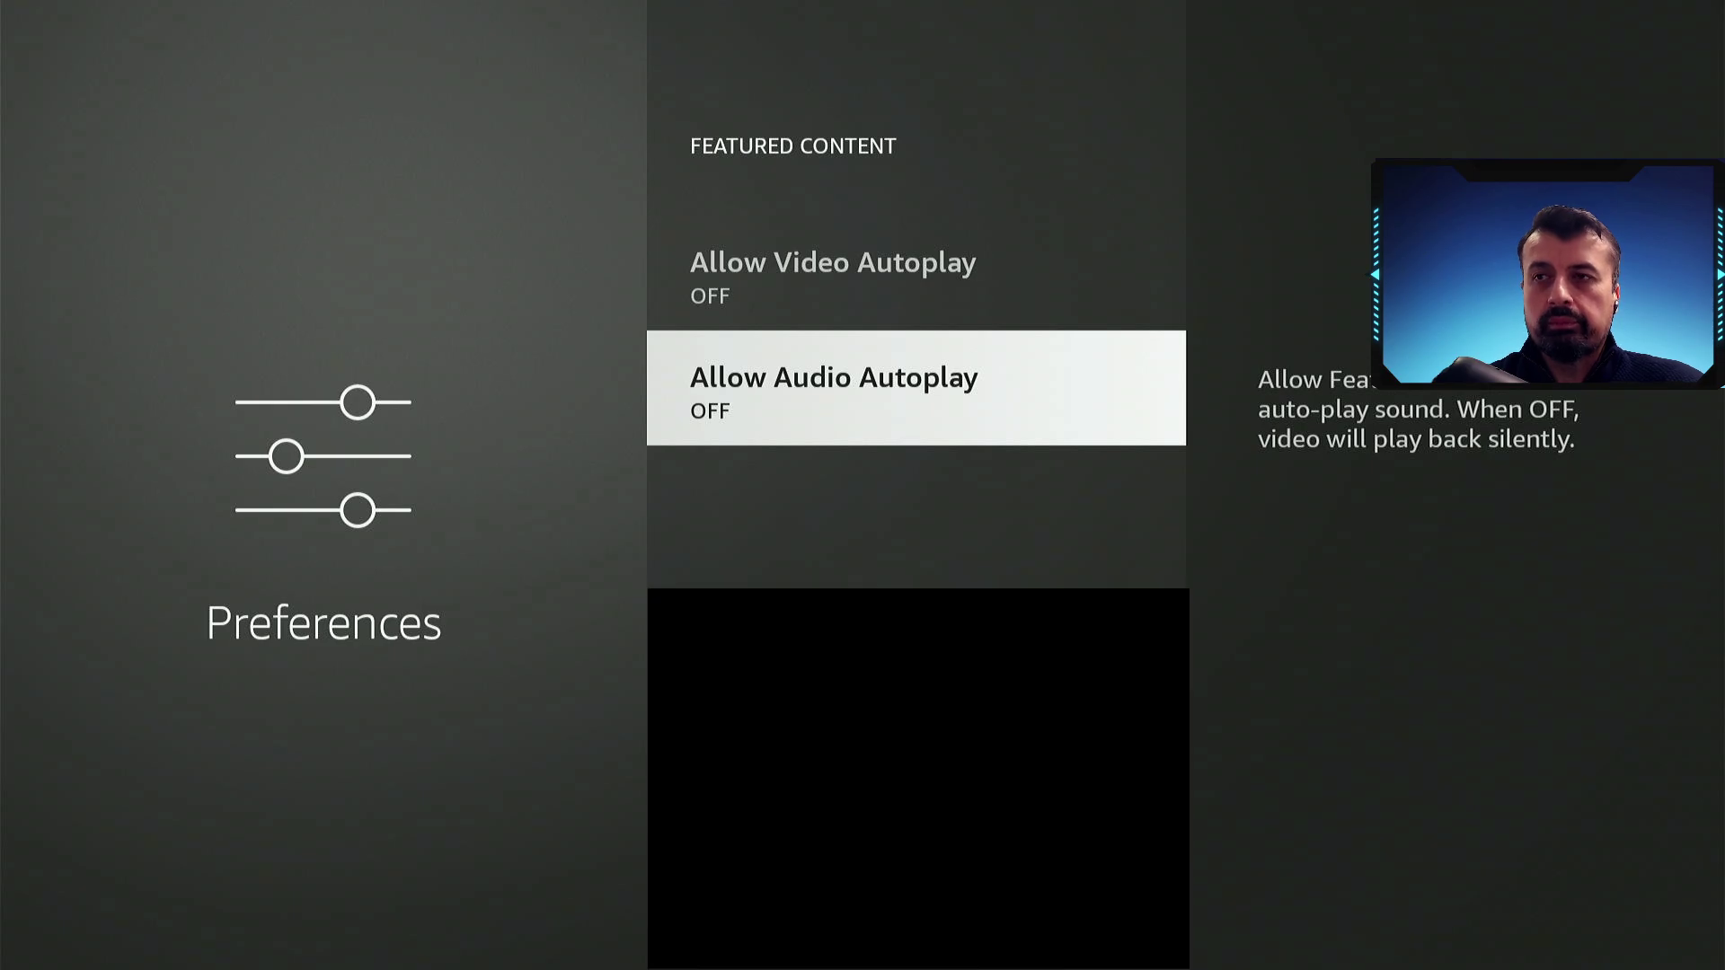
key("Escape")
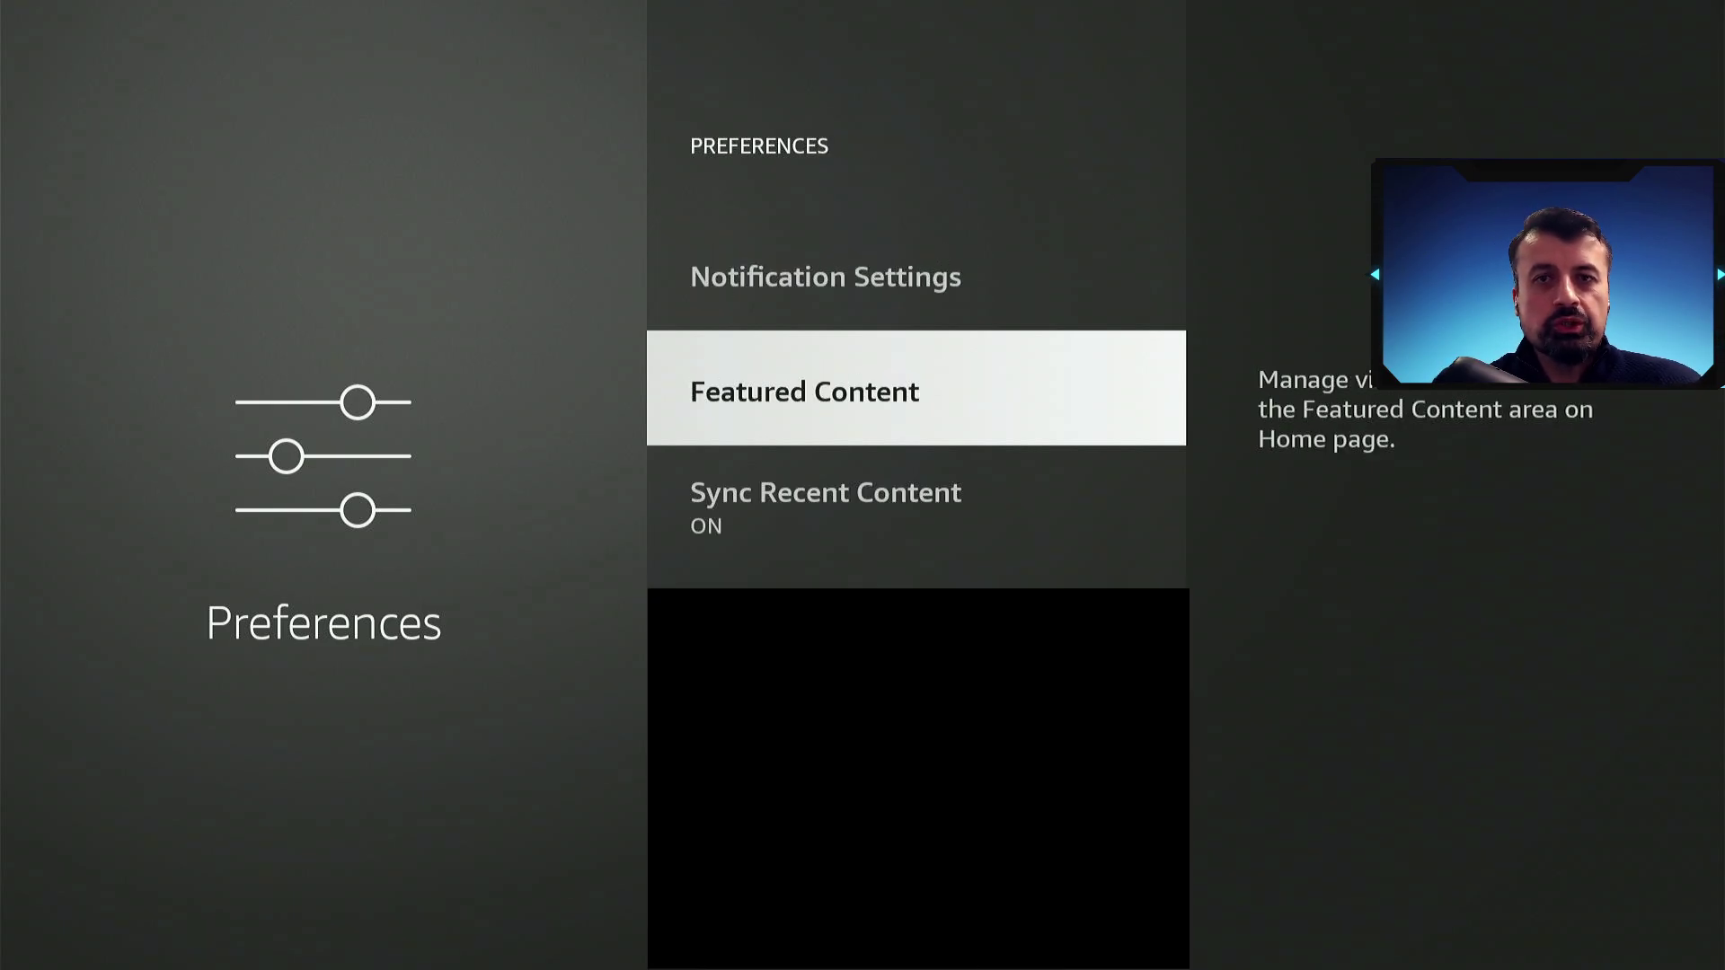